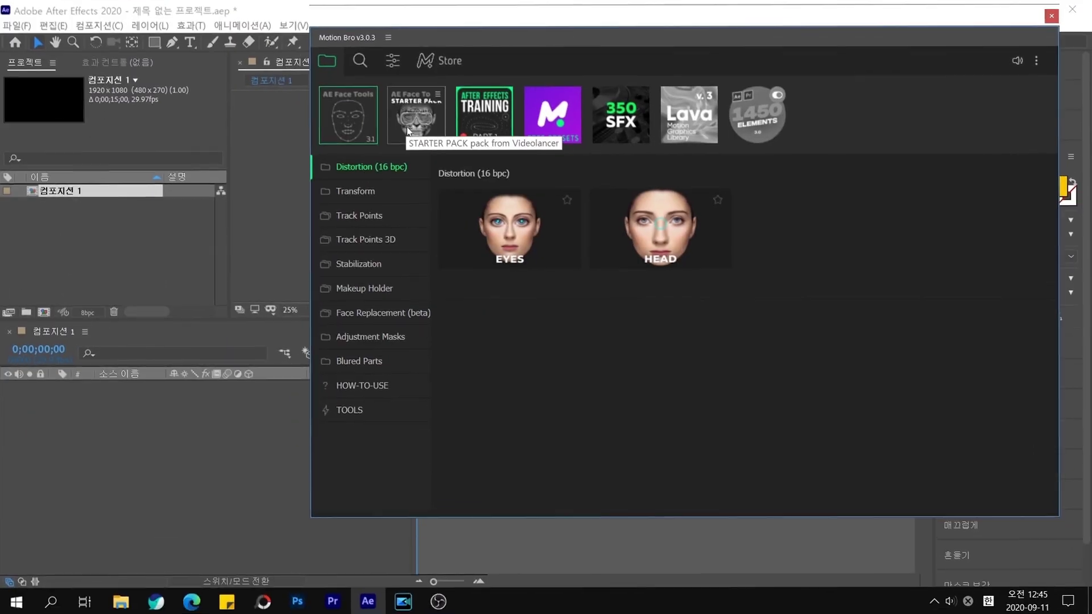
Show the AE Face Tools Transform and Track Points presets in Motion Bro.
click(355, 191)
click(359, 216)
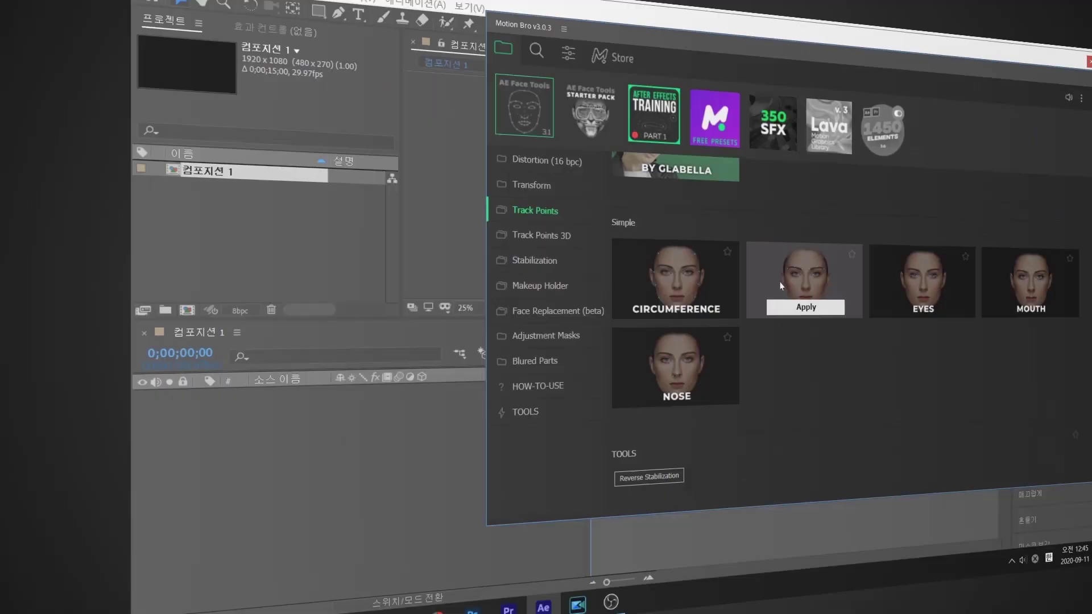
Browse the AE Face Tools categories, from Track Points 3D and Stabilization through Blured Parts and HOW-TO-USE.
click(381, 239)
click(335, 262)
click(346, 286)
click(356, 311)
click(356, 312)
click(356, 334)
click(357, 359)
click(366, 384)
Switch to the Starter Pack and browse its Distortion, Head, Makeup, Particles, Emoji and 3D Holders presets.
click(426, 138)
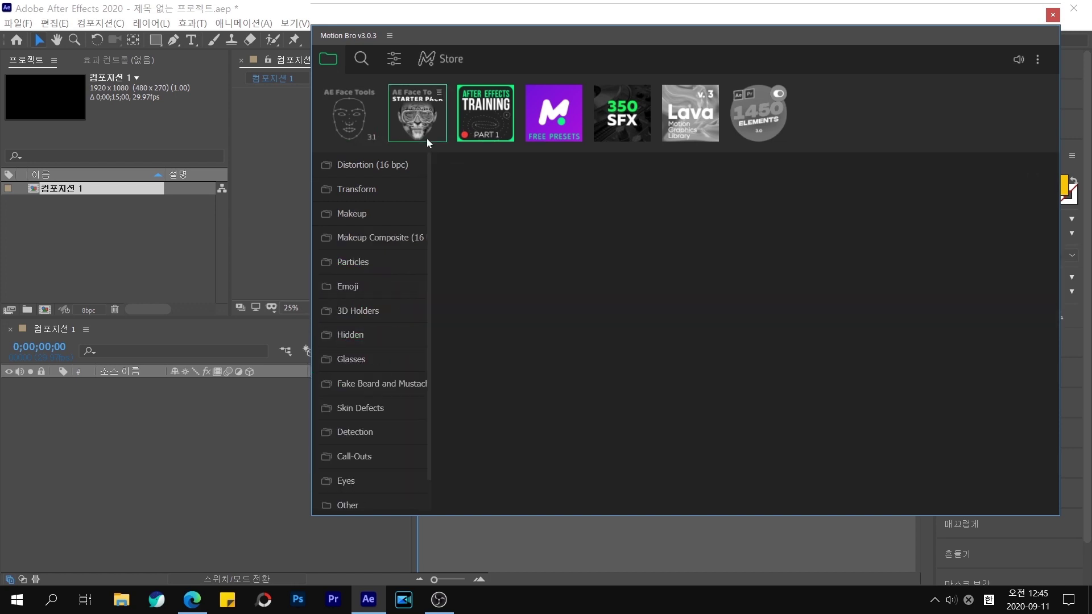
click(375, 164)
click(369, 195)
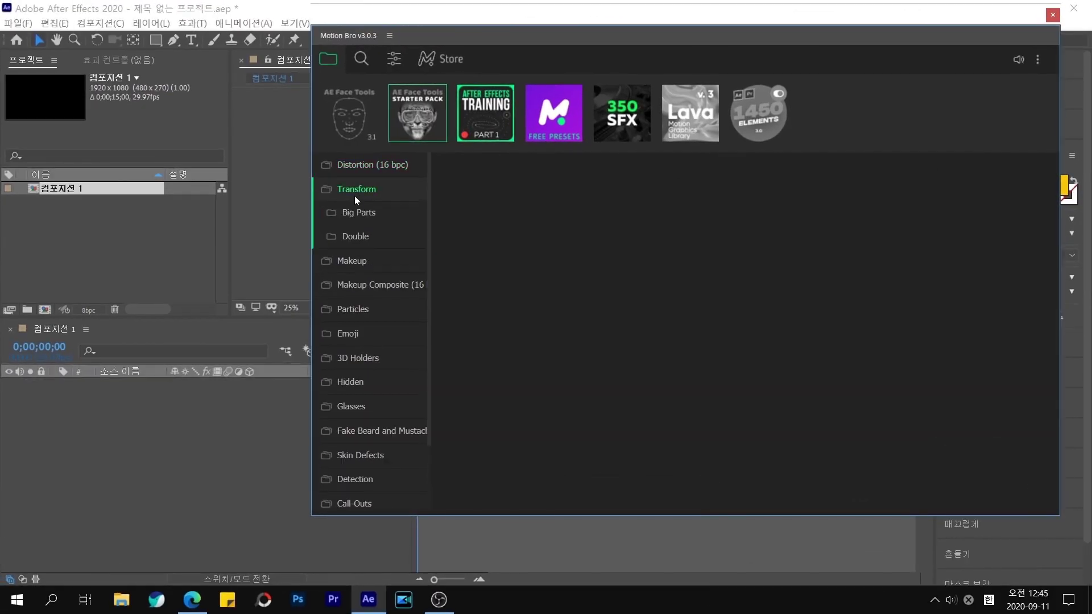
click(346, 220)
click(350, 236)
click(351, 237)
click(353, 262)
click(353, 286)
click(356, 310)
Browse the Hidden category's subfolders, including the Medical Mask, Tape and Glasses presets.
click(348, 336)
click(375, 359)
click(366, 382)
click(352, 406)
click(343, 453)
click(351, 477)
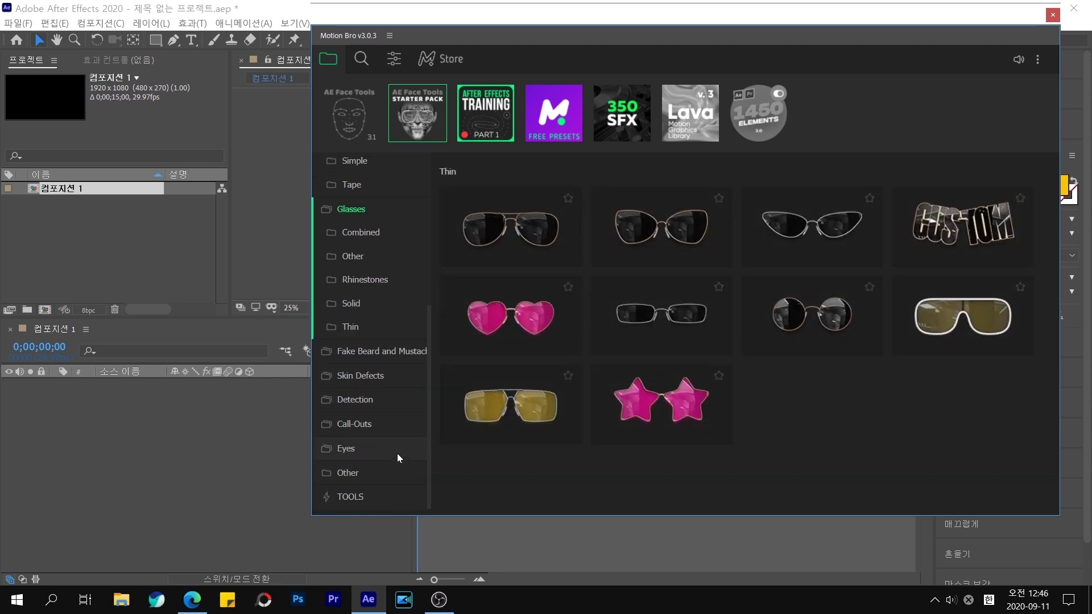
View the Fake Beard, Skin Defects and Other categories, then switch to the Free Presets library.
click(360, 353)
click(365, 448)
click(348, 472)
click(485, 112)
click(553, 113)
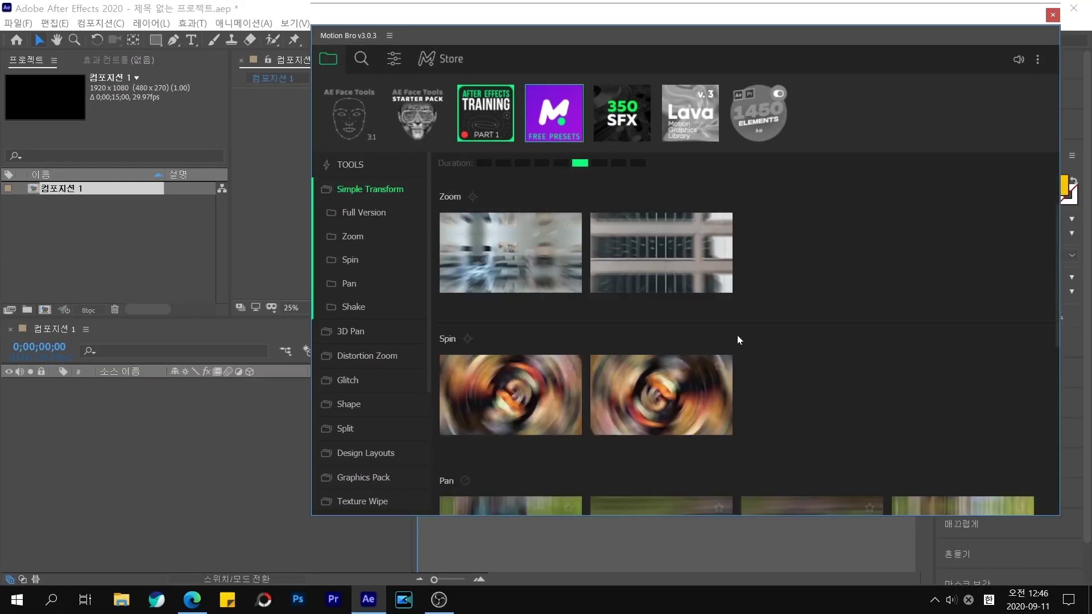
Browse the 3D Pan, Distortion Zoom and Glitch (Full Version) presets.
click(350, 331)
scroll(821, 309, down, 3)
click(367, 334)
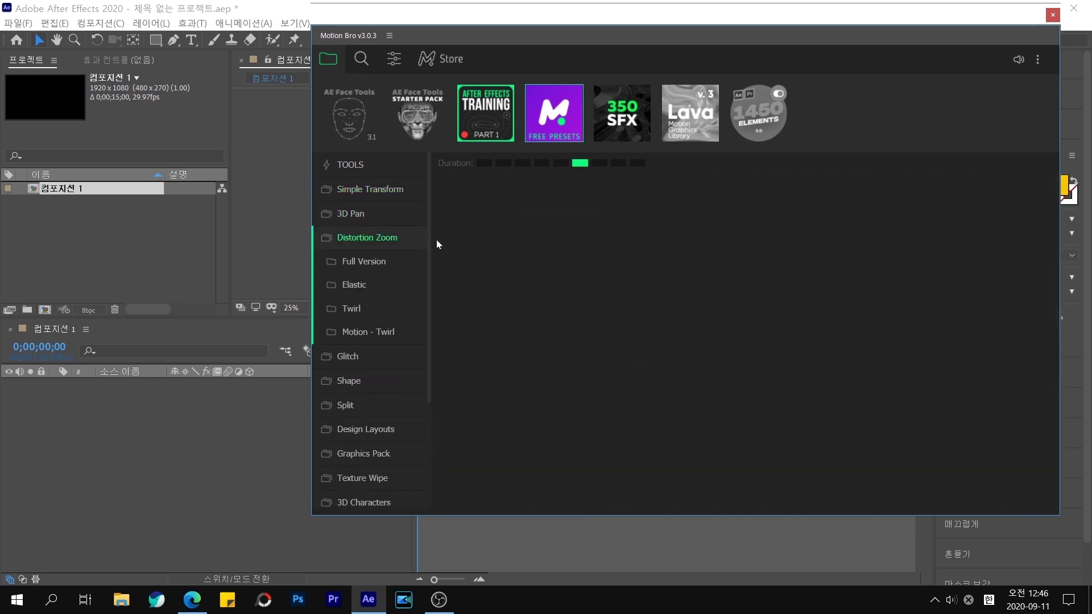
scroll(765, 295, down, 5)
click(364, 236)
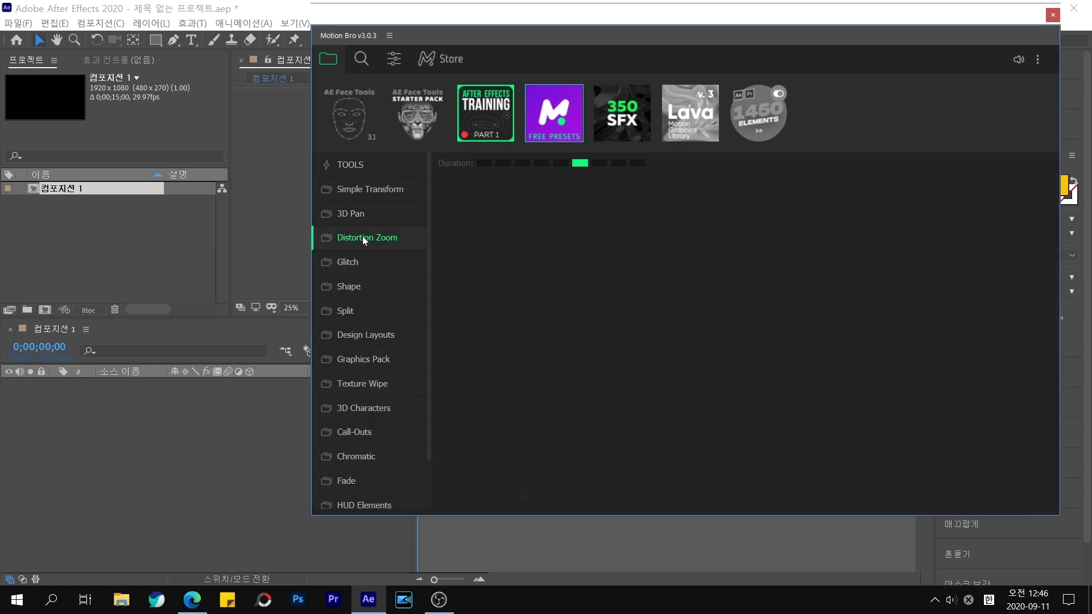
click(347, 261)
click(353, 285)
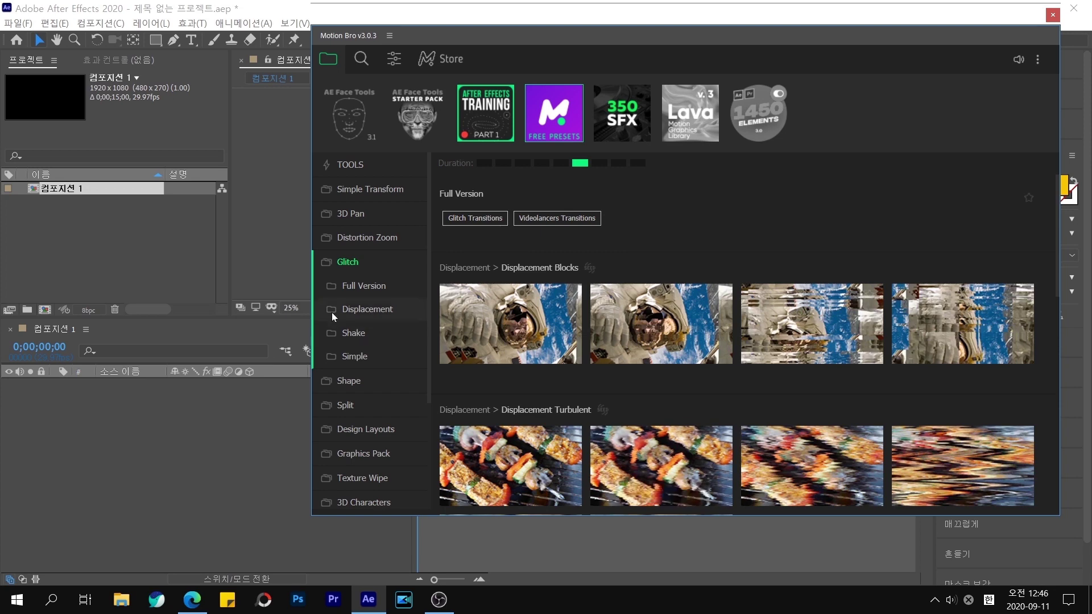
Browse the Shape, 3D Characters, Call-Outs, Chromatic and HUD Elements presets.
click(348, 381)
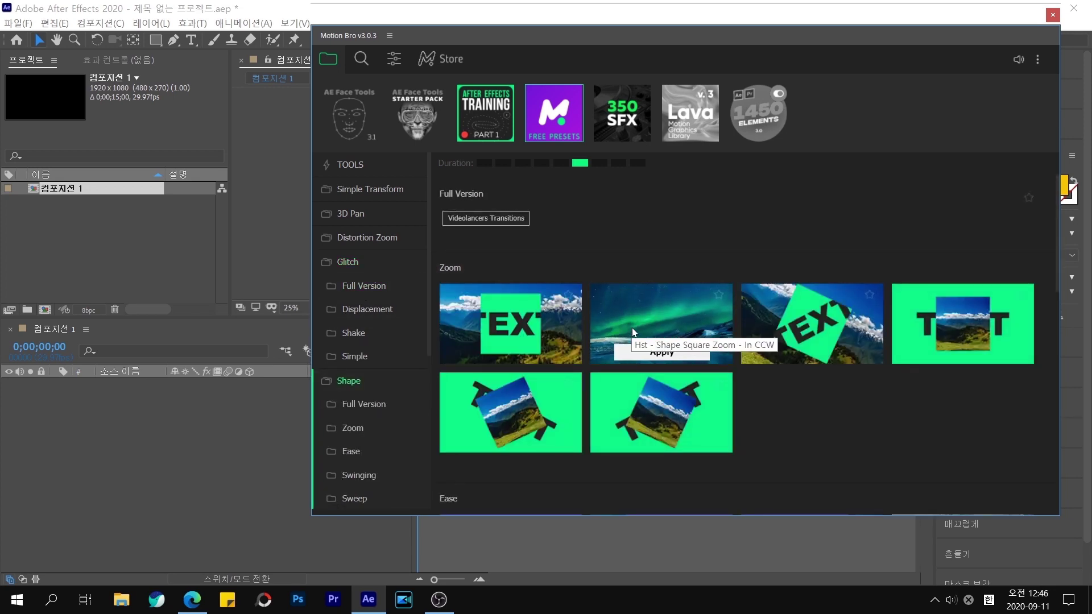
scroll(347, 466, down, 5)
click(367, 384)
click(354, 405)
scroll(359, 398, down, 1)
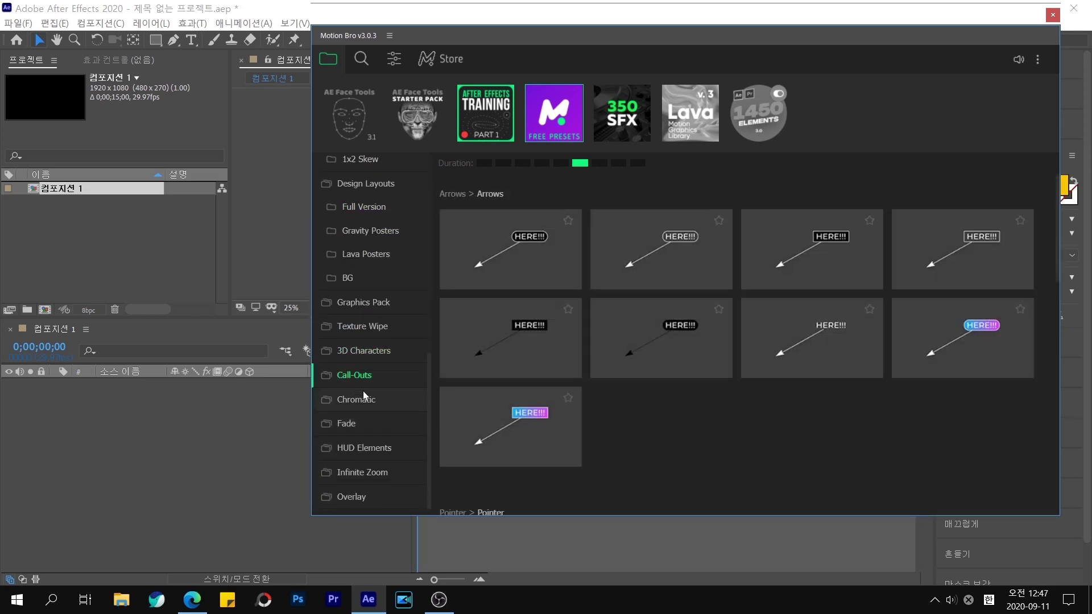
click(367, 401)
click(363, 448)
Browse the Infinite Zoom and Logo Reveals presets.
scroll(853, 341, down, 2)
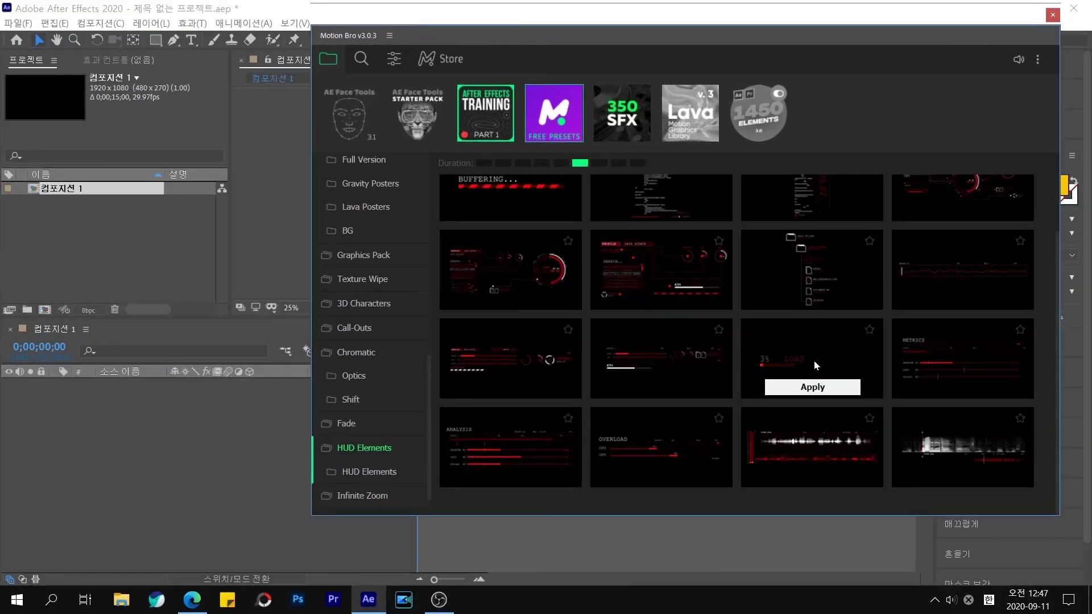
click(362, 495)
scroll(654, 341, down, 1)
scroll(653, 370, down, 2)
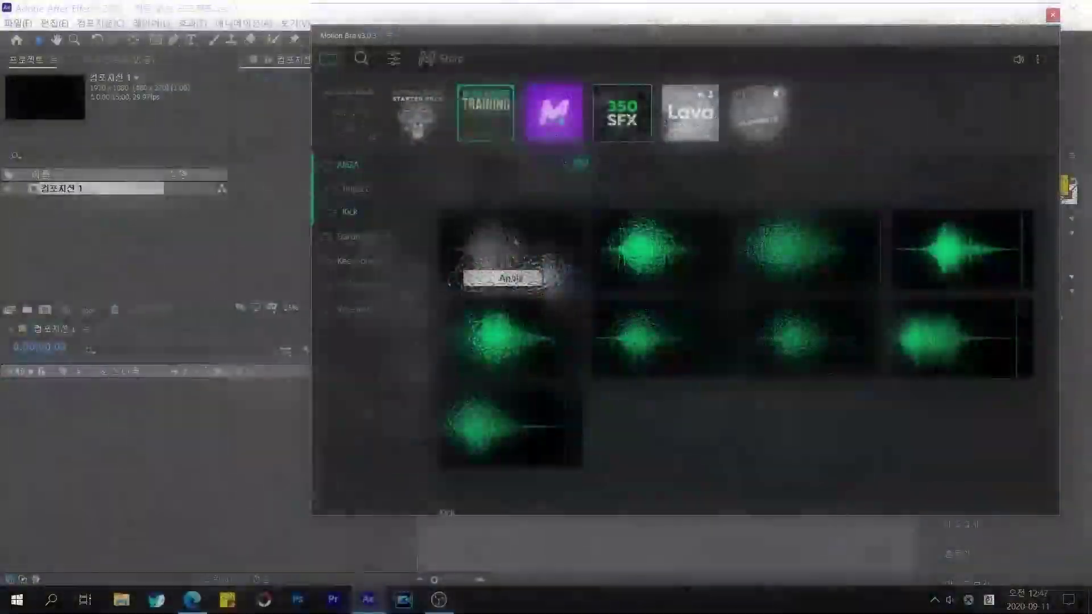
click(376, 432)
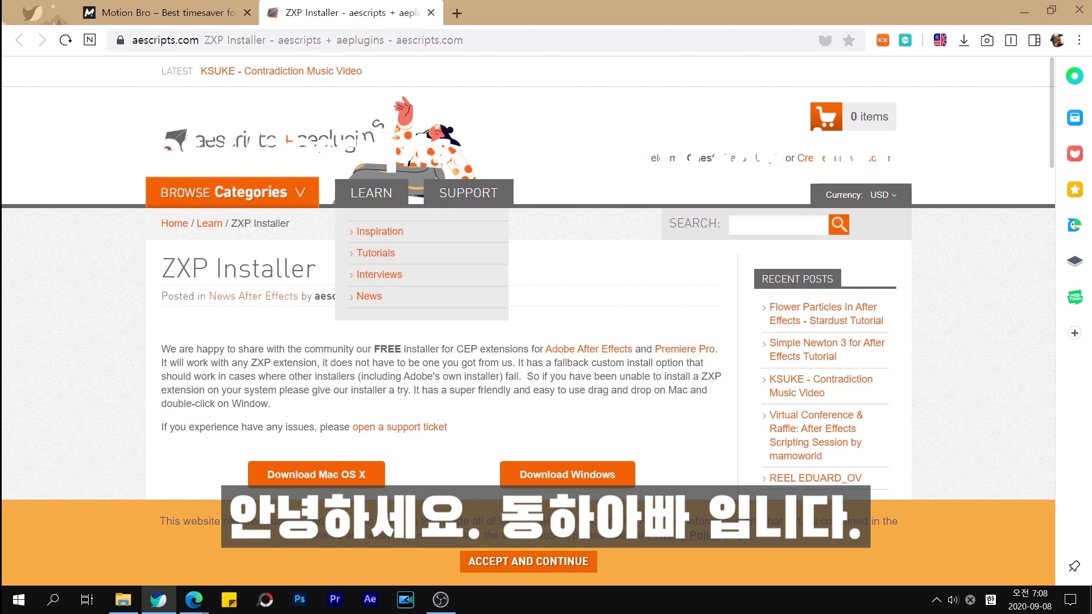
Show the aescripts.com/learn/zxp-installer/ address for the ZXP Installer page.
click(318, 40)
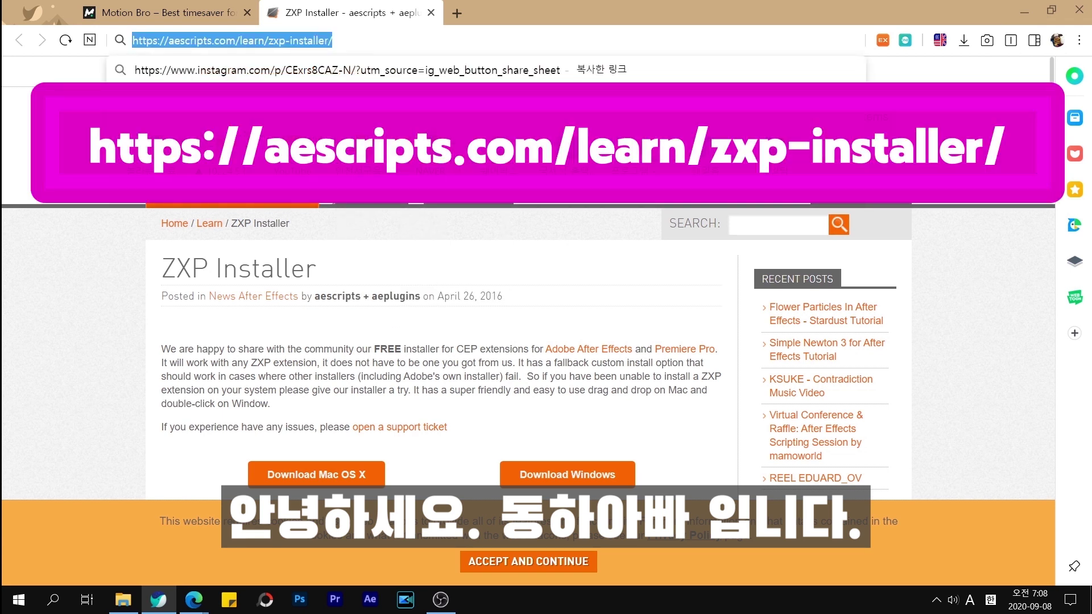
click(333, 39)
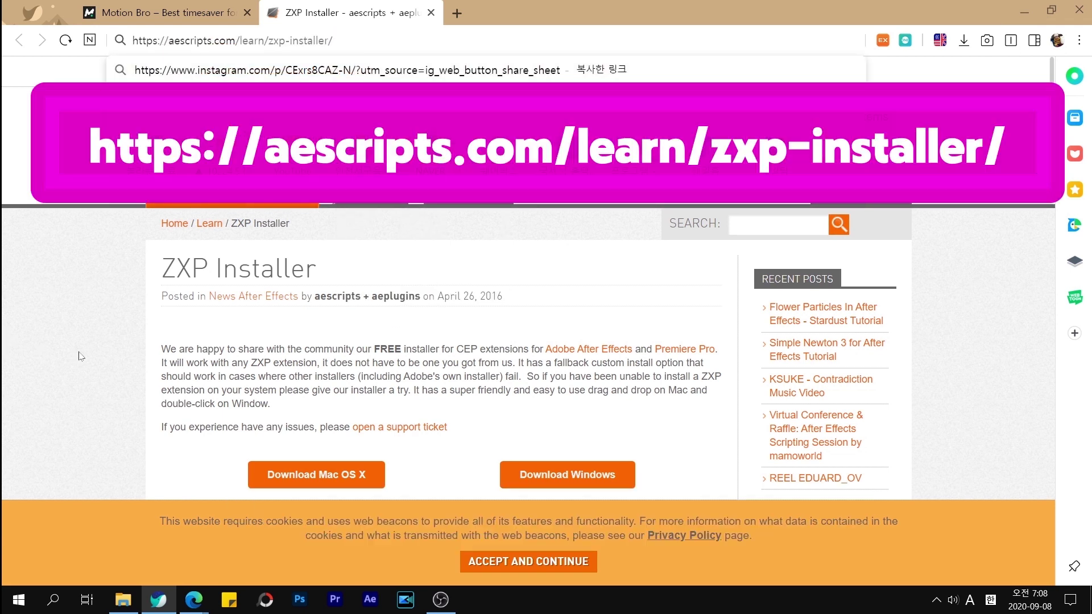
click(82, 357)
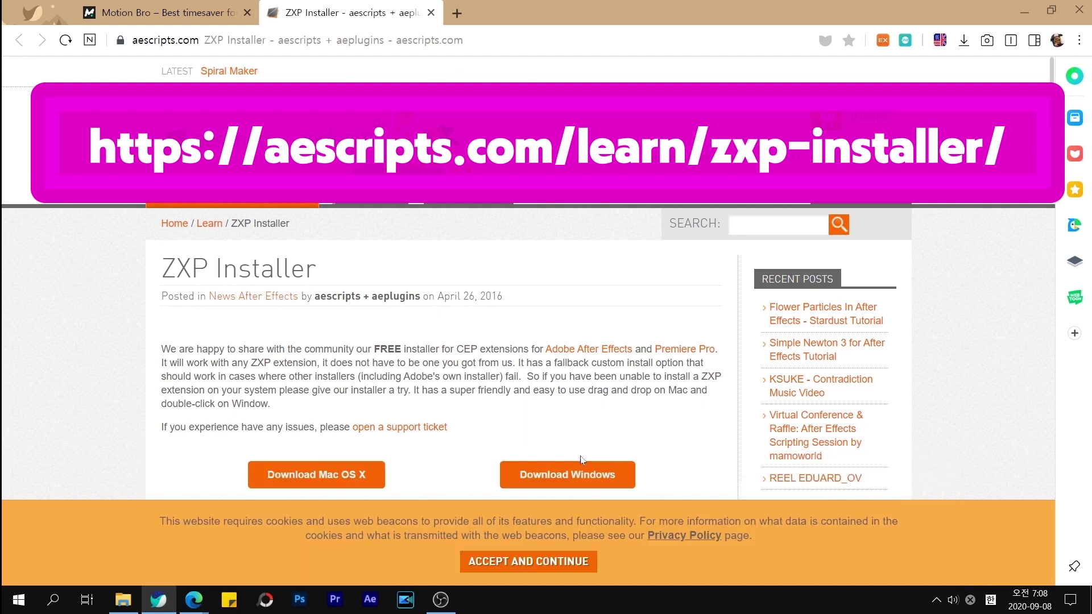
Download the Windows ZXP Installer and launch the downloaded setup file.
click(572, 475)
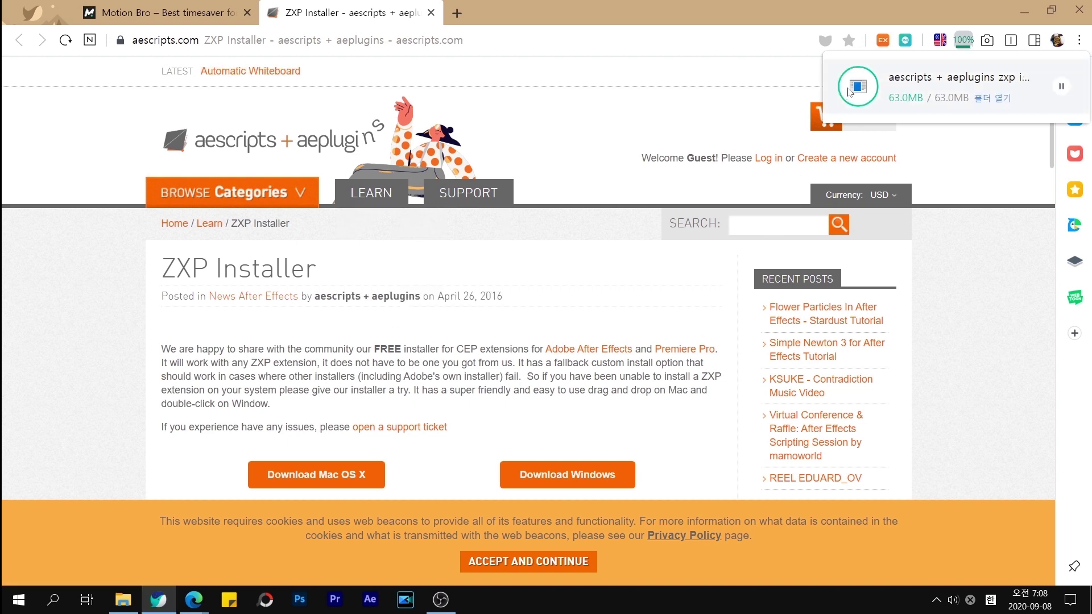
click(981, 79)
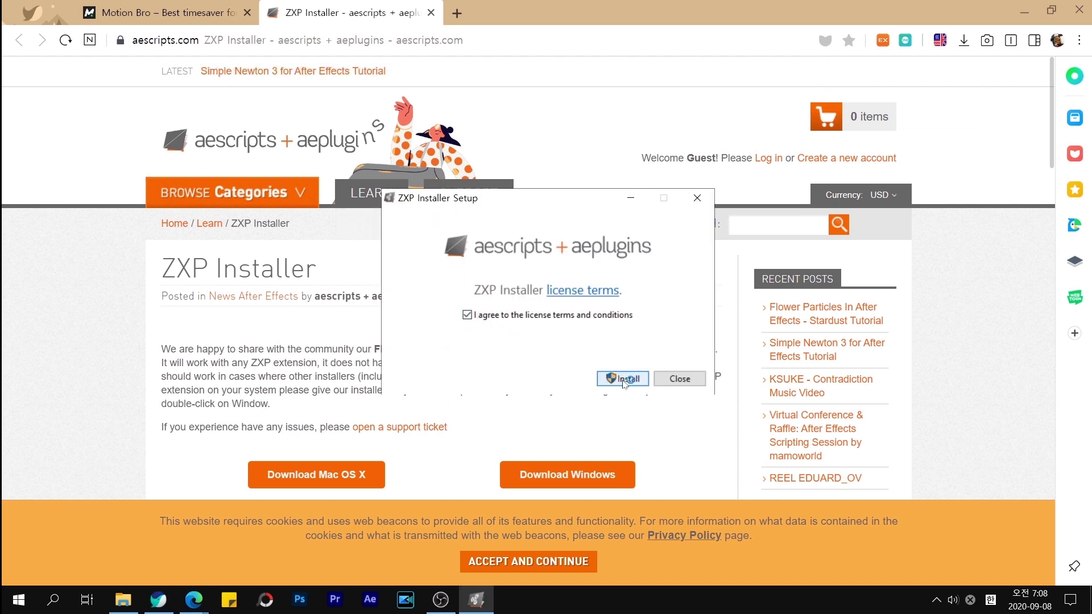
Install ZXP Installer, approving the Yes (예) permission prompt, and close the completed setup.
click(623, 381)
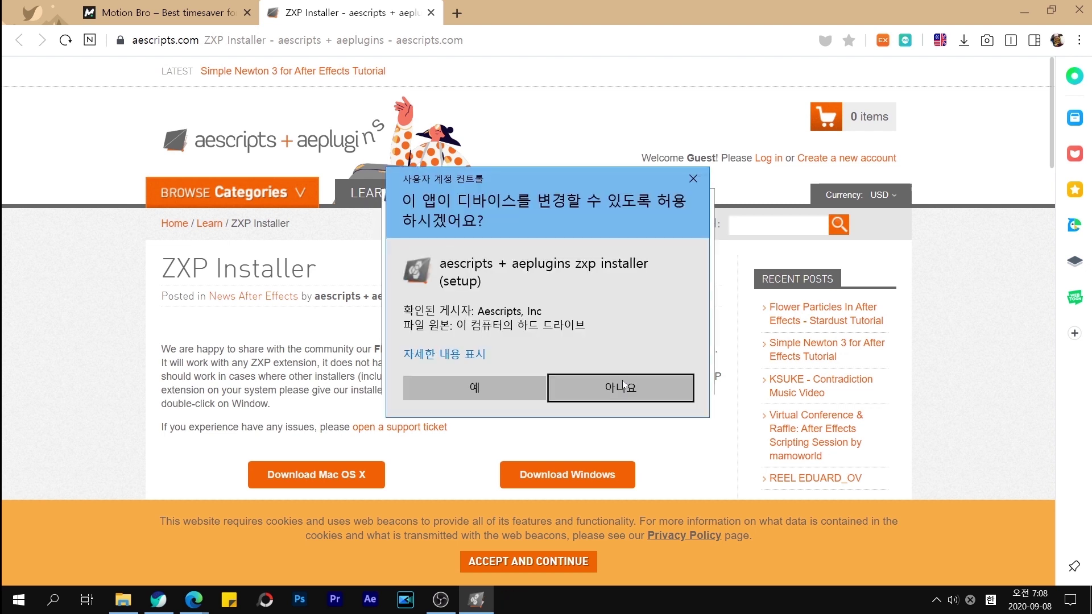
click(529, 391)
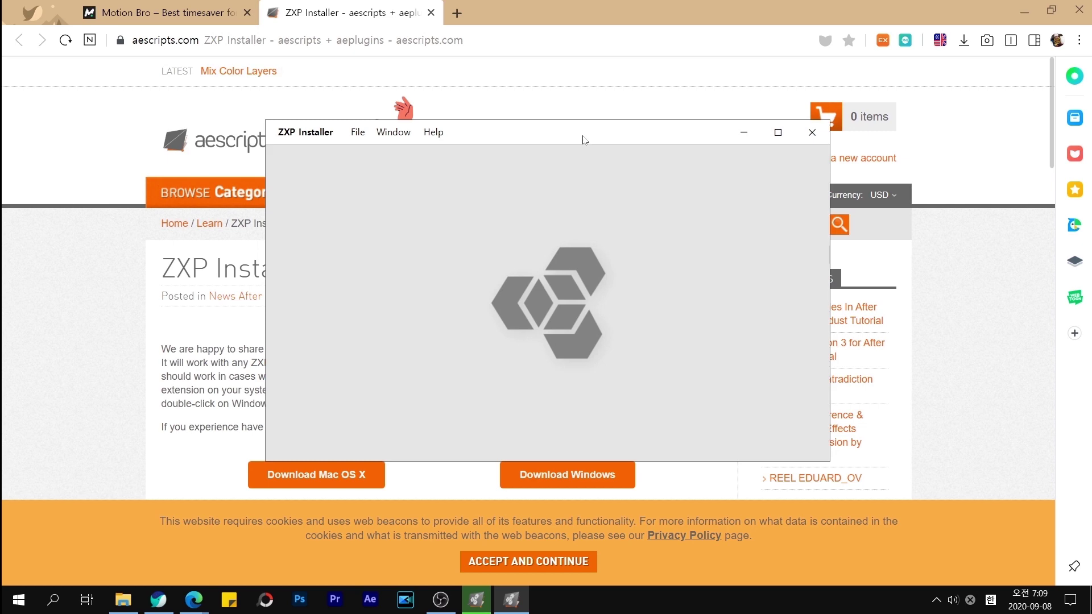
drag(584, 139, 401, 101)
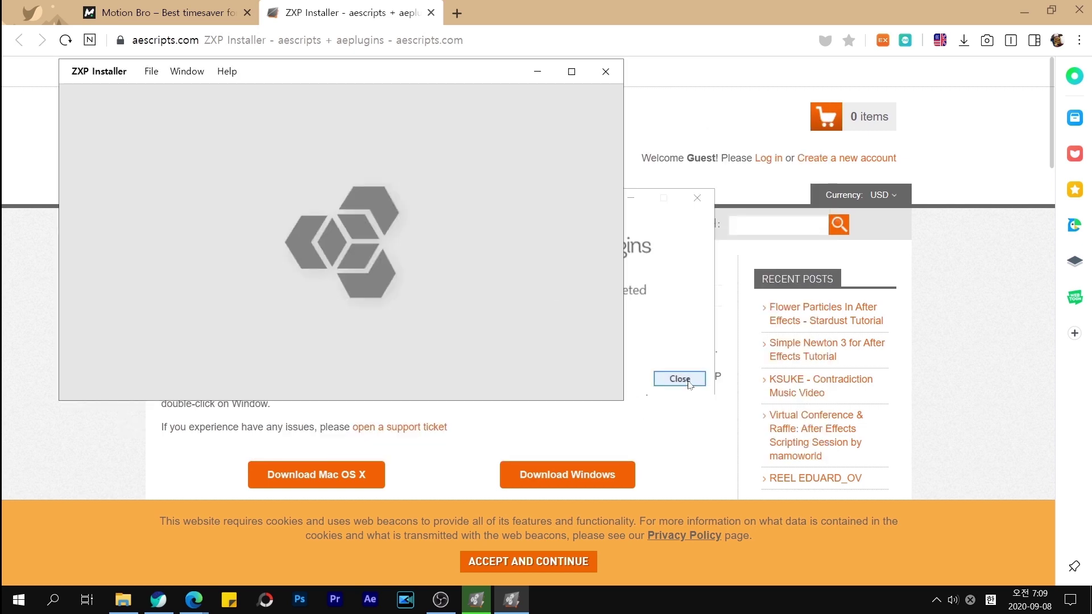
click(689, 383)
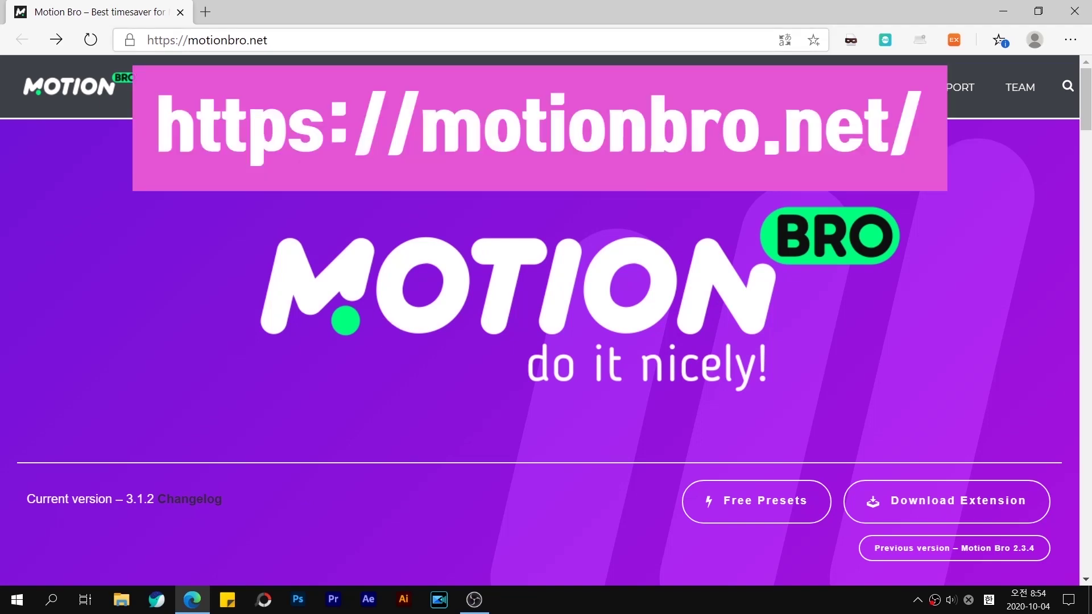
Download Motion_Bro_Extension.zip from motionbro.net and open the Free Presets page.
click(207, 39)
key(Home)
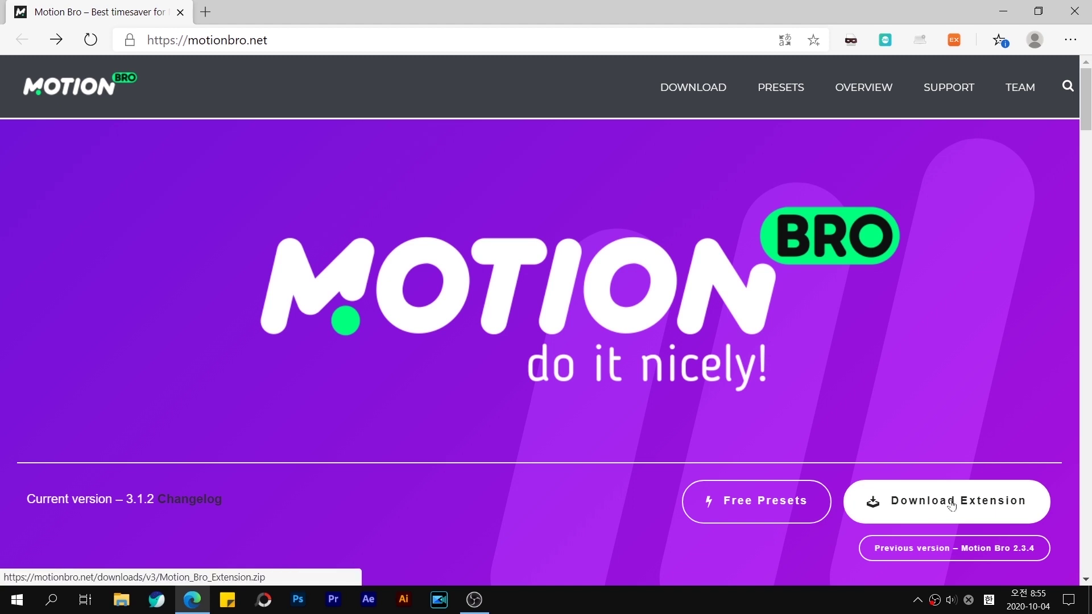
click(951, 506)
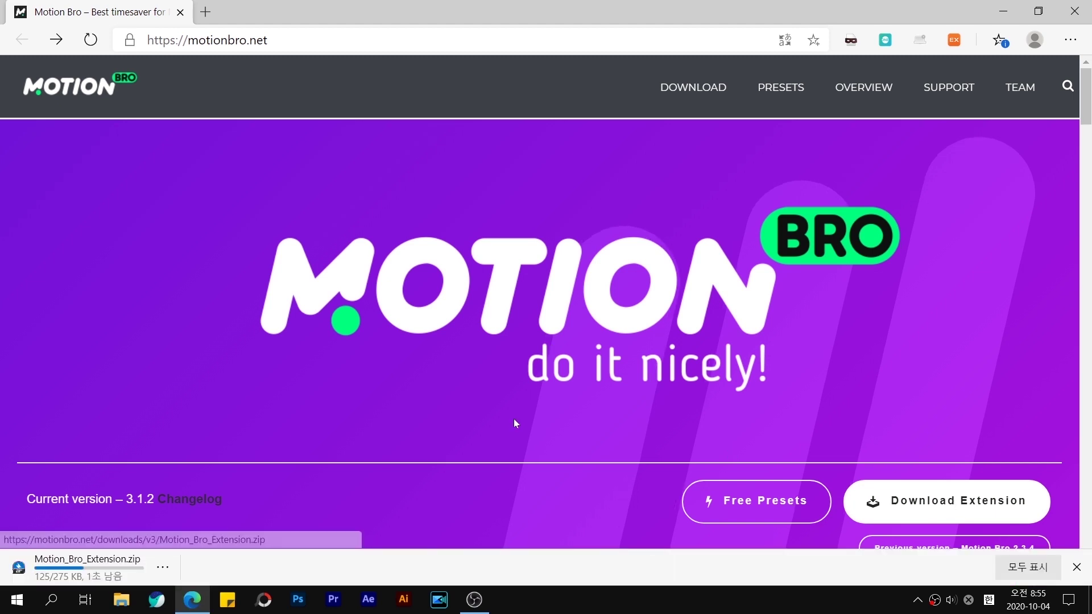
click(768, 501)
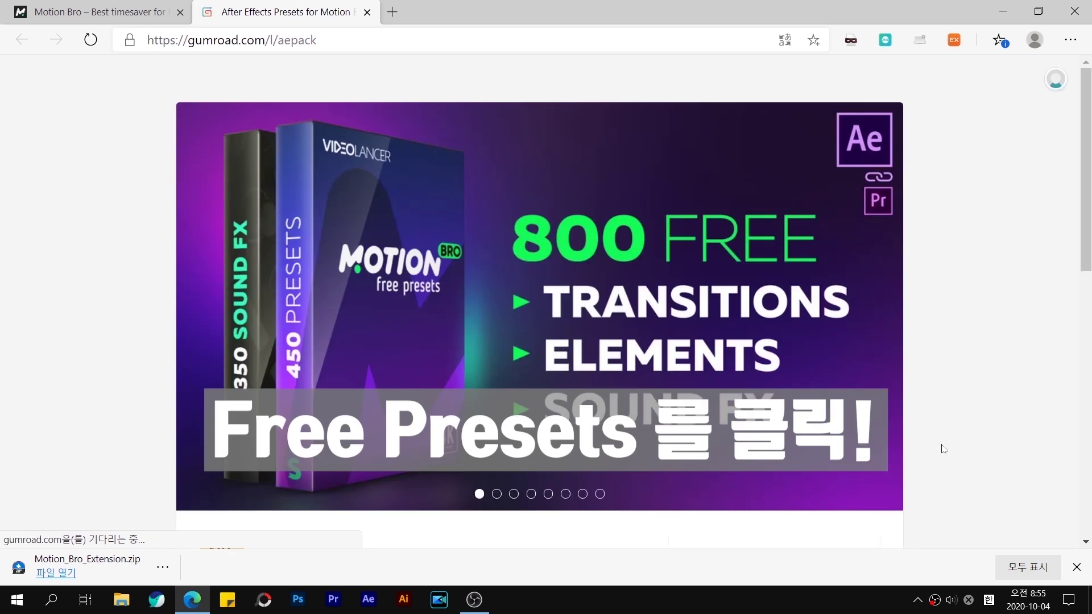
Enter a fair price of 0 for the Motion Bro (v4) presets and complete the checkout.
scroll(944, 448, down, 2)
scroll(943, 448, down, 1)
scroll(943, 449, down, 1)
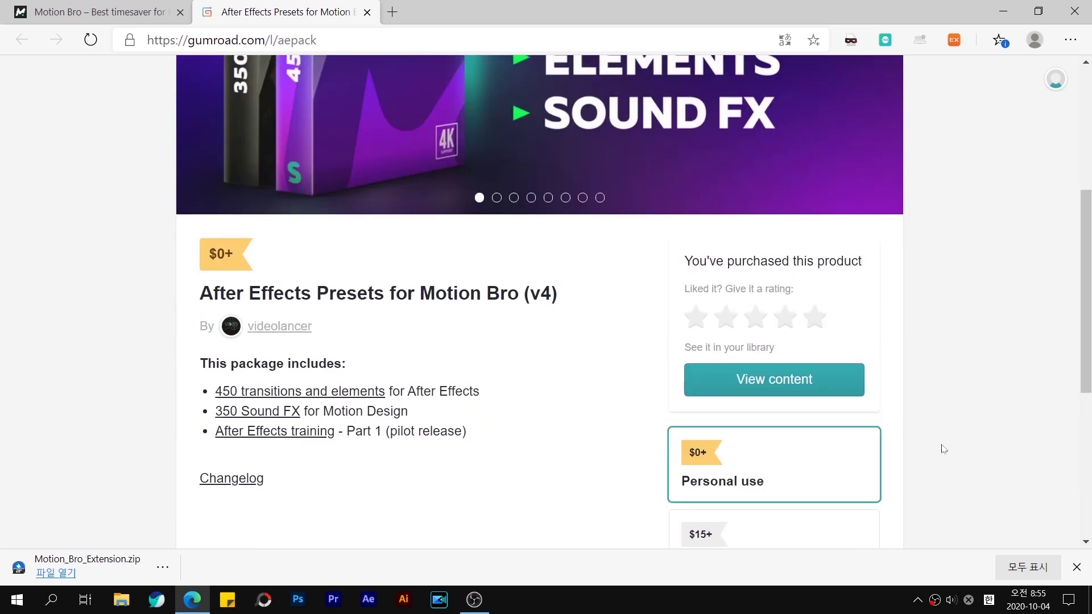
scroll(943, 448, down, 1)
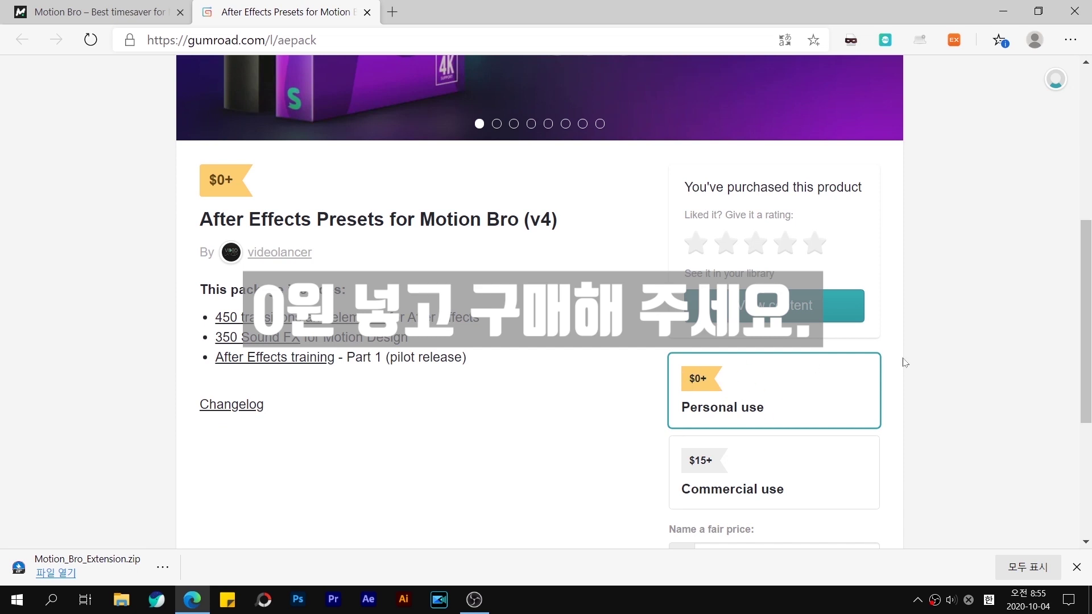
scroll(904, 362, down, 1)
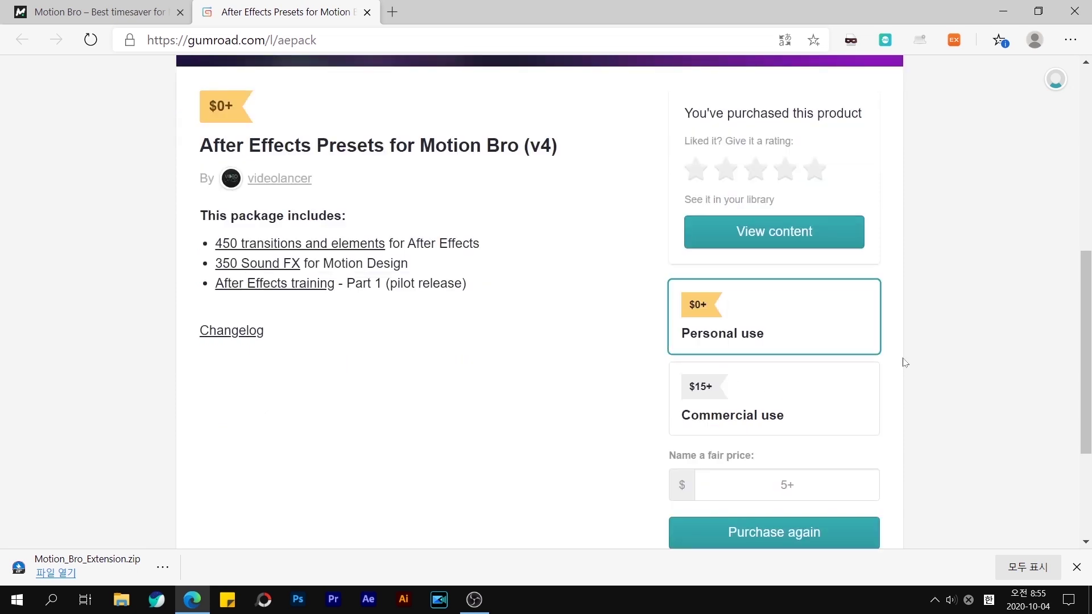
click(787, 484)
text(0)
scroll(903, 501, down, 1)
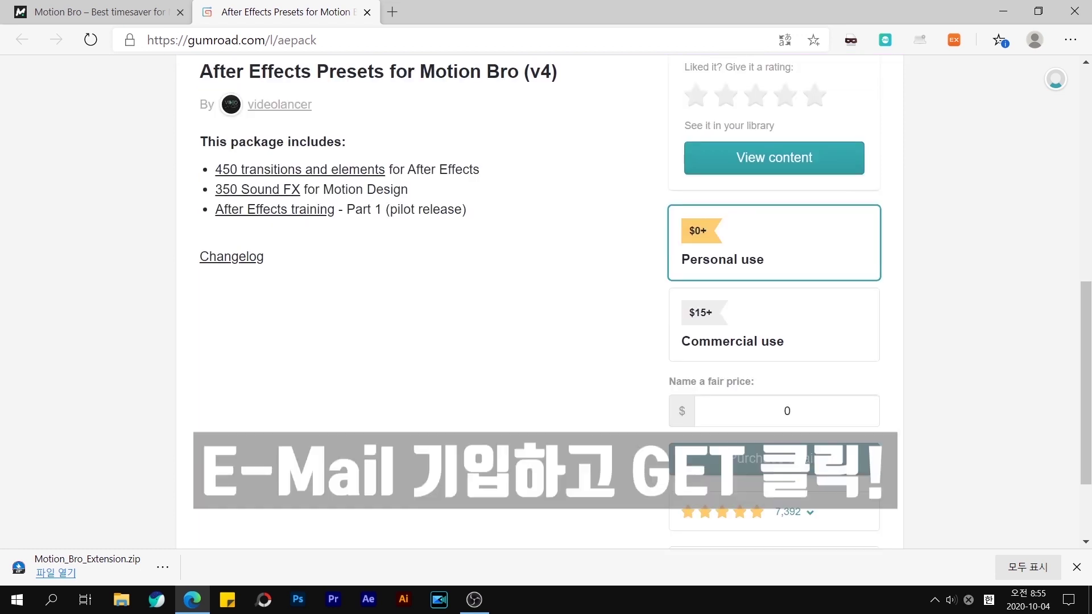
click(774, 458)
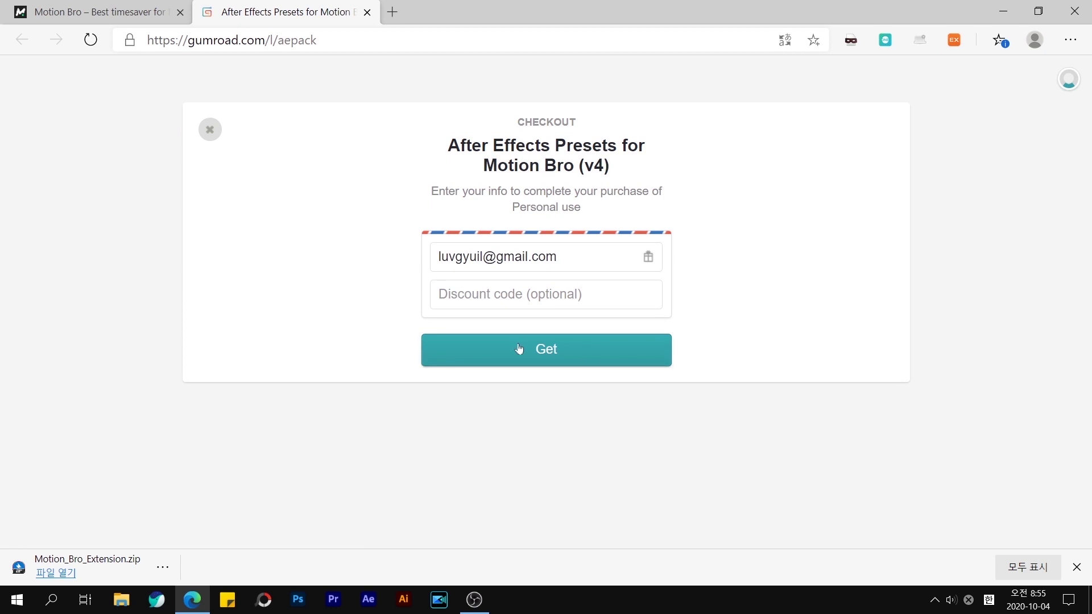
click(519, 351)
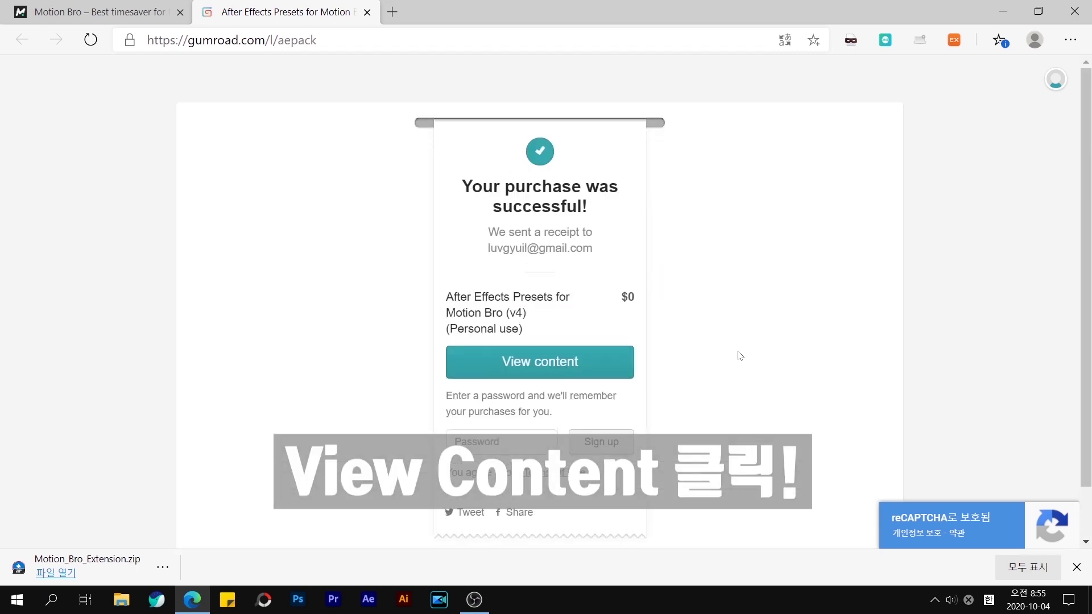
Download the Free Presets for Motion Bro zip from the purchased content, then return to motionbro.net.
click(530, 364)
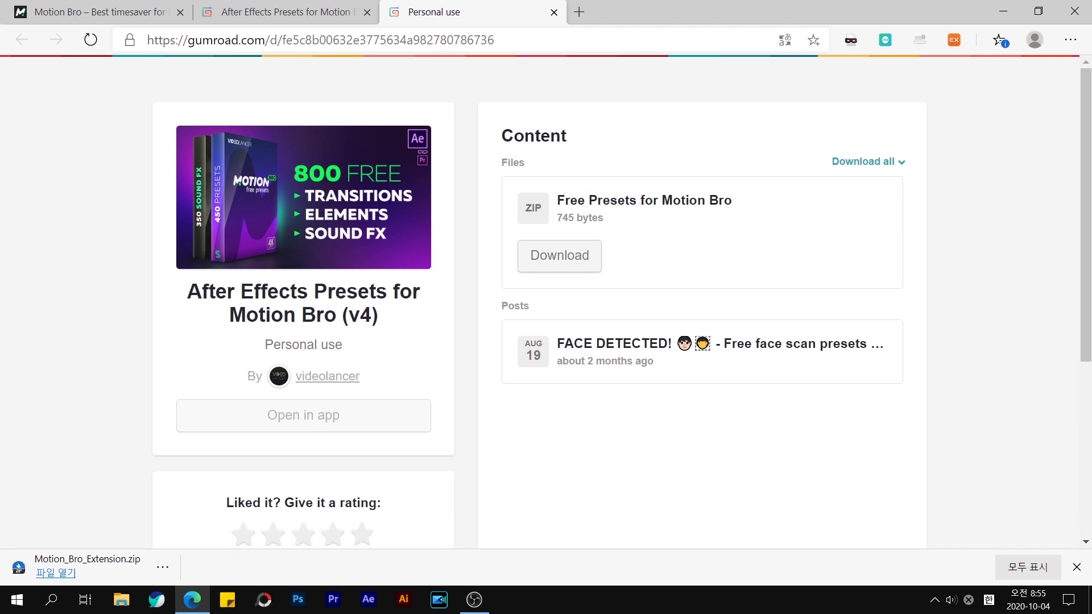
click(577, 260)
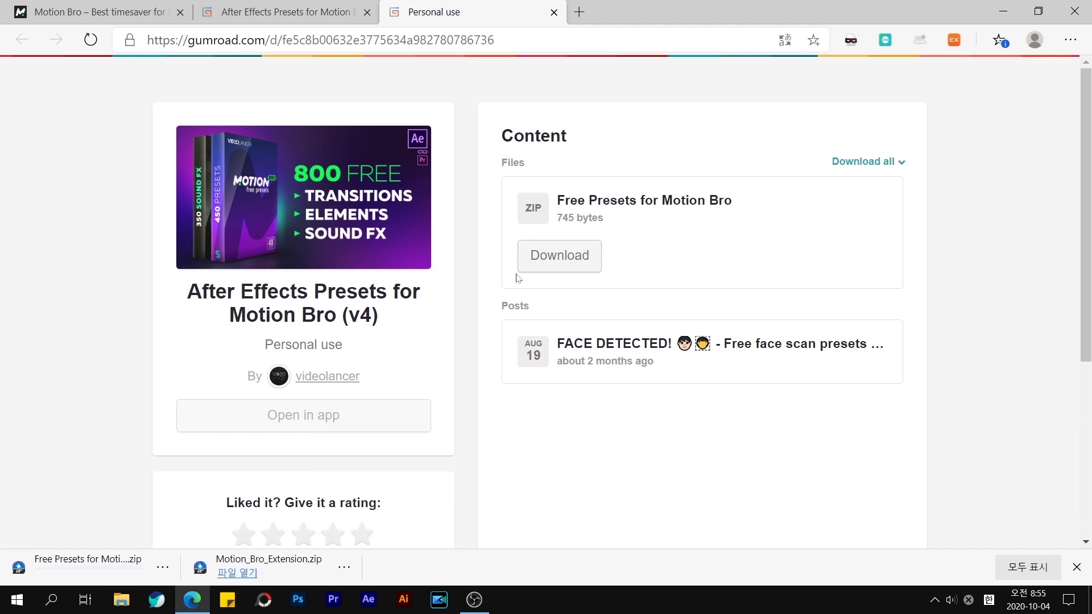
key(ctrl+1)
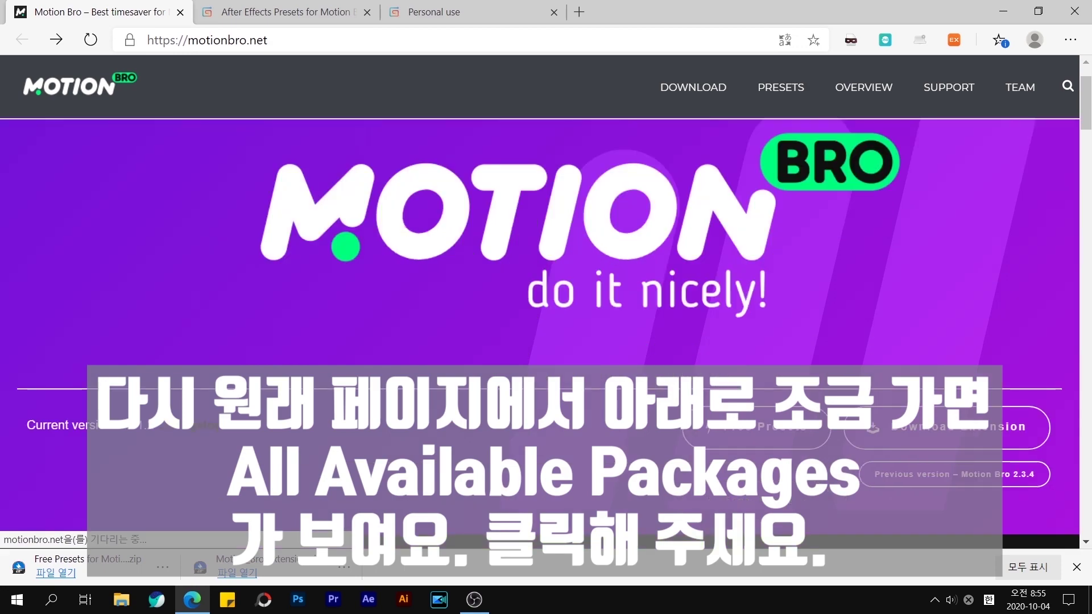
Go to motionbro.net's PRESETS section and open the All Available Packages list.
scroll(781, 389, down, 5)
scroll(781, 389, down, 5)
scroll(780, 389, down, 5)
scroll(781, 389, down, 5)
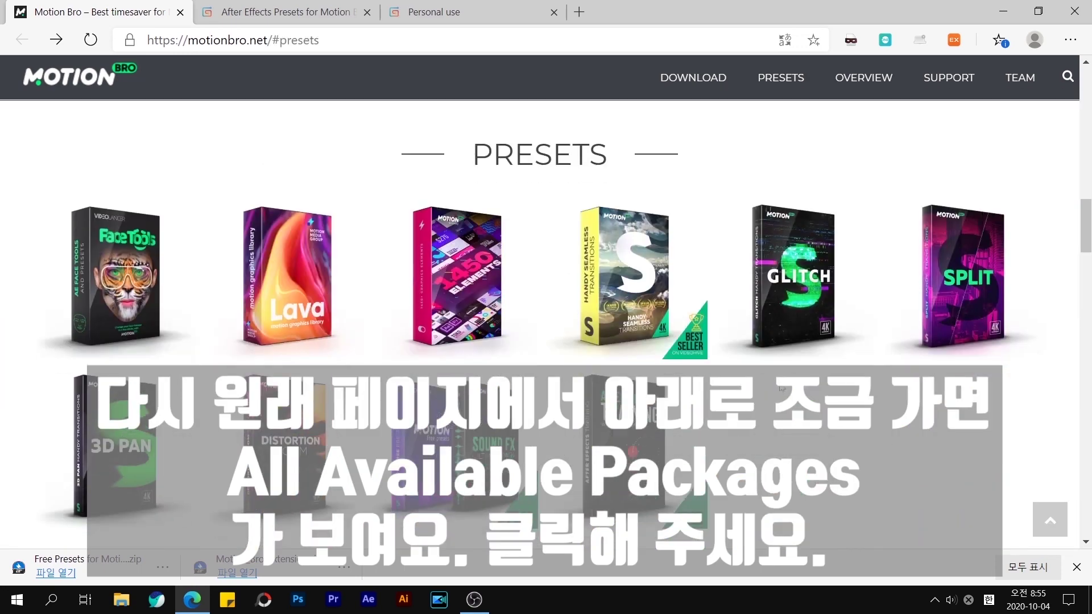
scroll(781, 389, down, 3)
scroll(779, 389, up, 3)
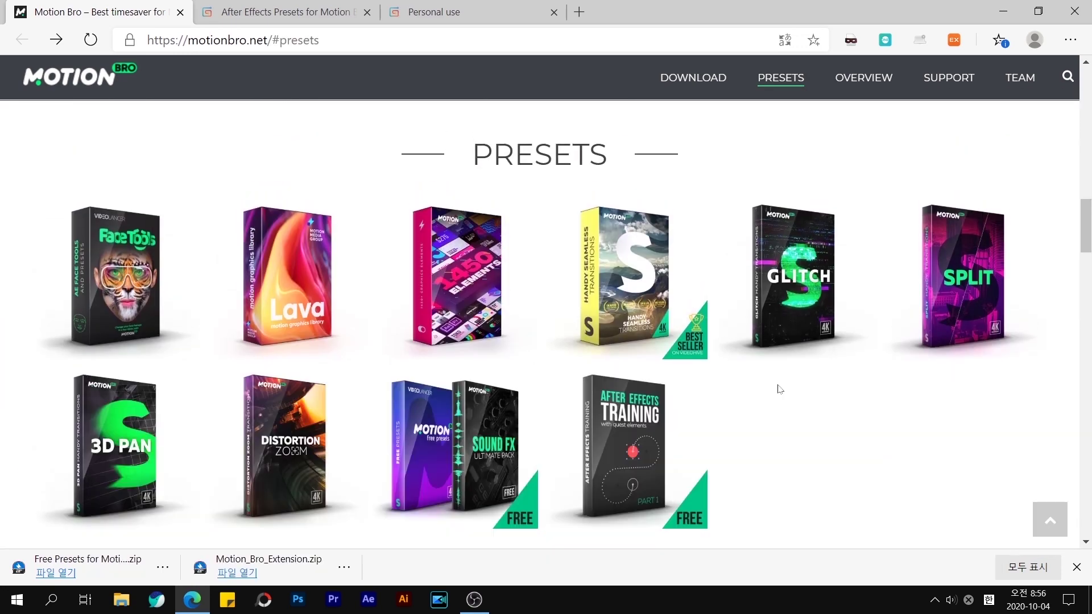
scroll(660, 362, down, 7)
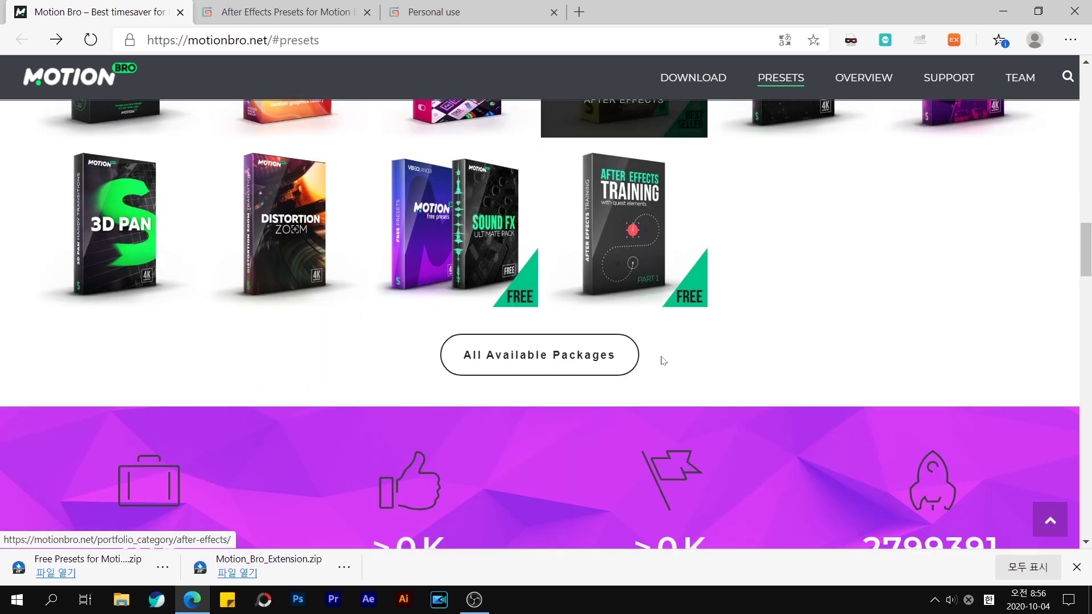
scroll(541, 282, down, 2)
scroll(541, 283, up, 3)
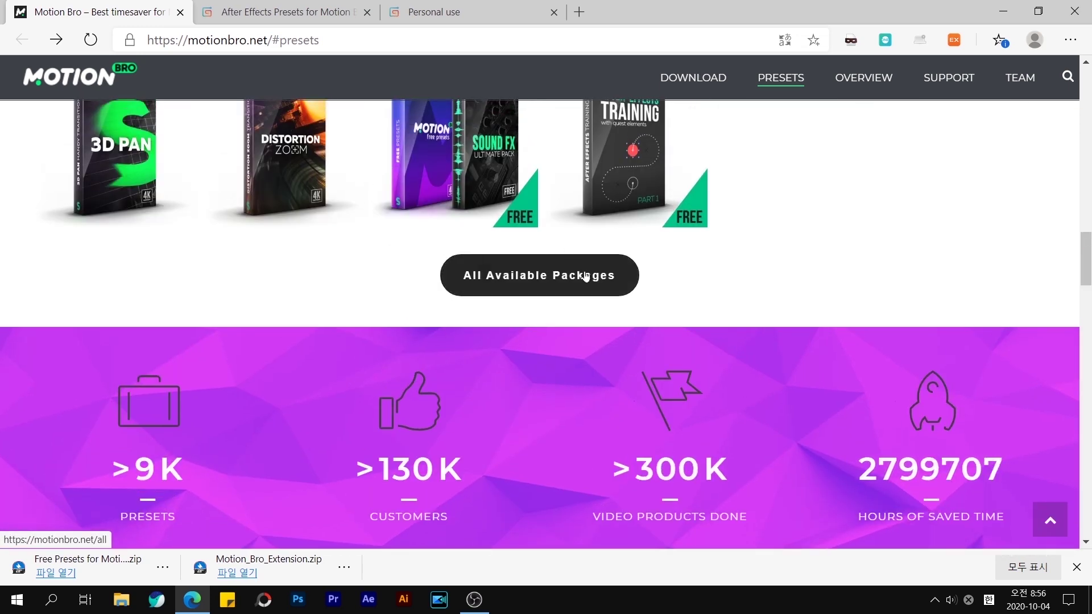
click(548, 287)
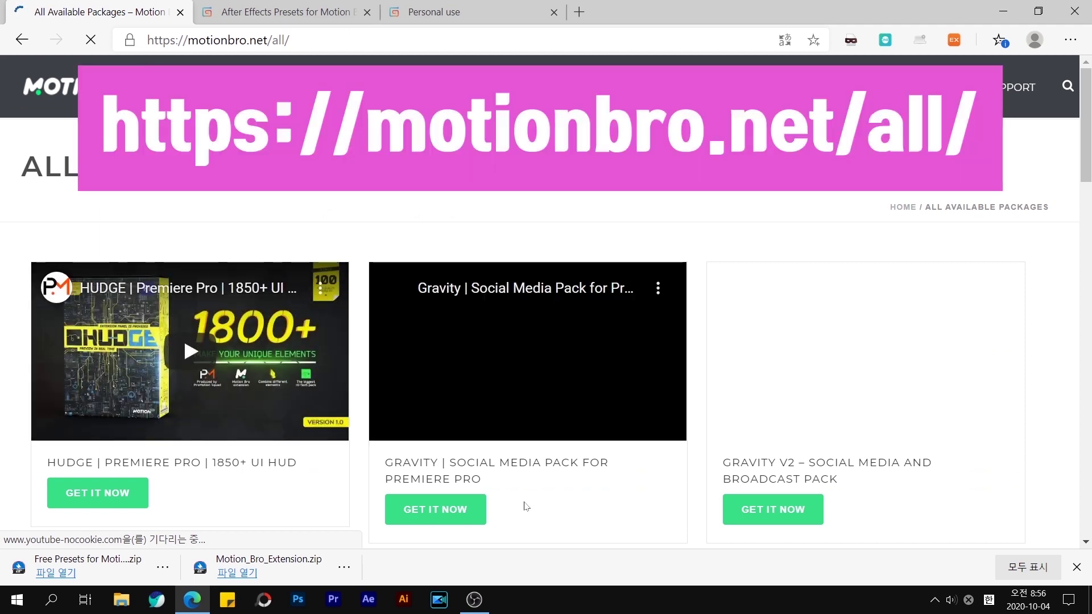
Find AE Face Tools on the Motion Bro site and open its FREE DEMO page on Gumroad.
scroll(892, 509, down, 8)
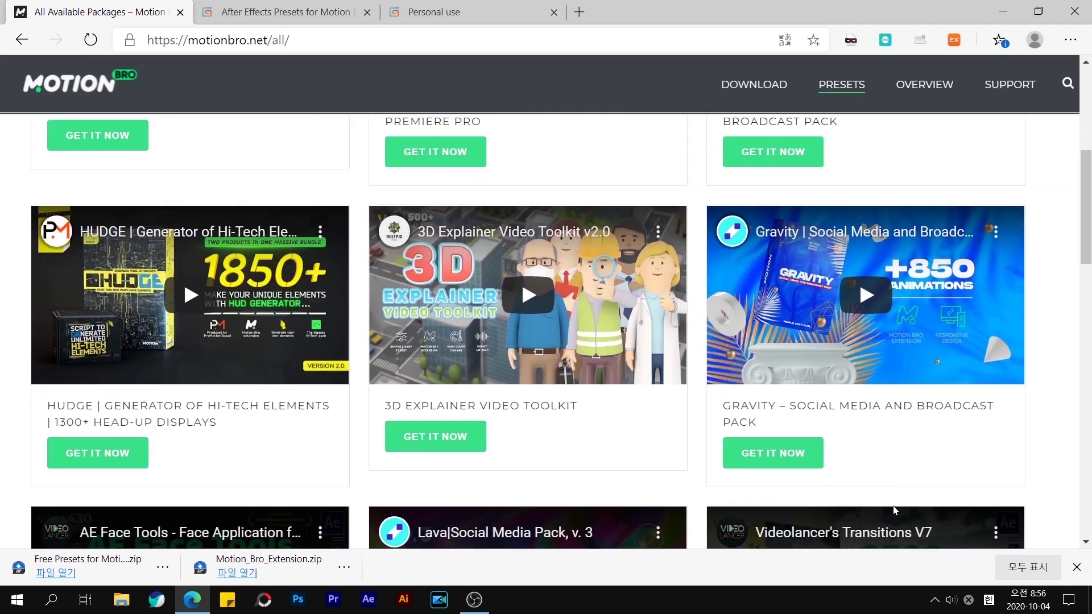
scroll(893, 509, down, 4)
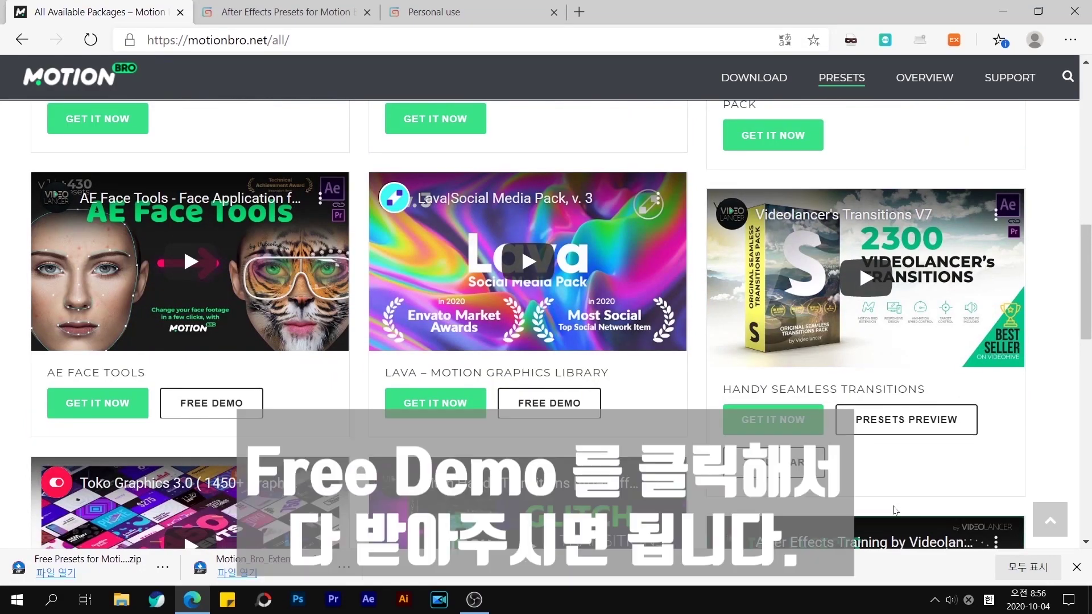
scroll(903, 472, down, 1)
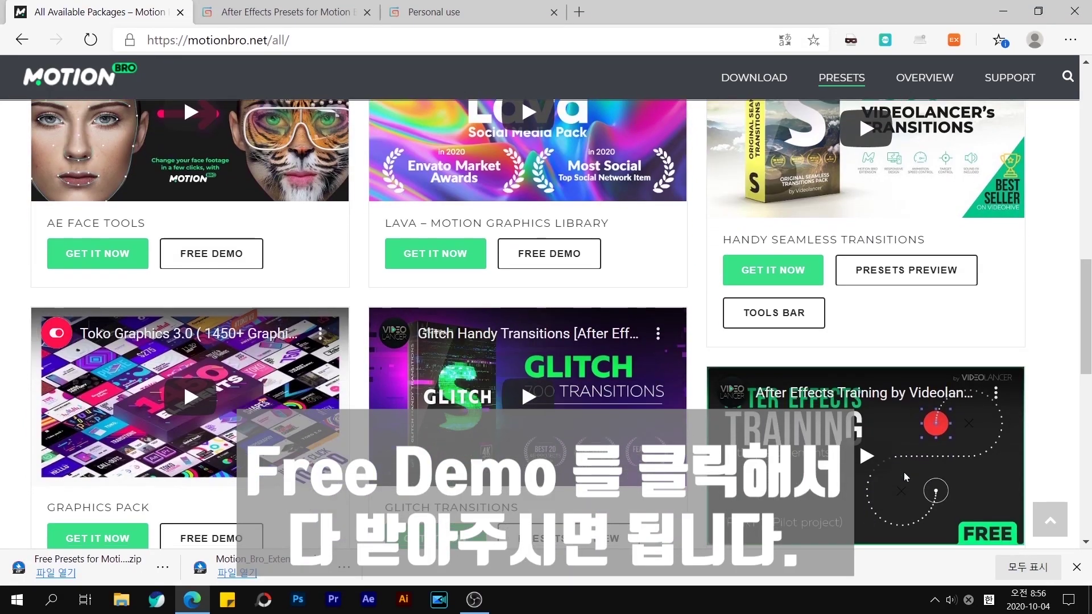
scroll(903, 472, up, 1)
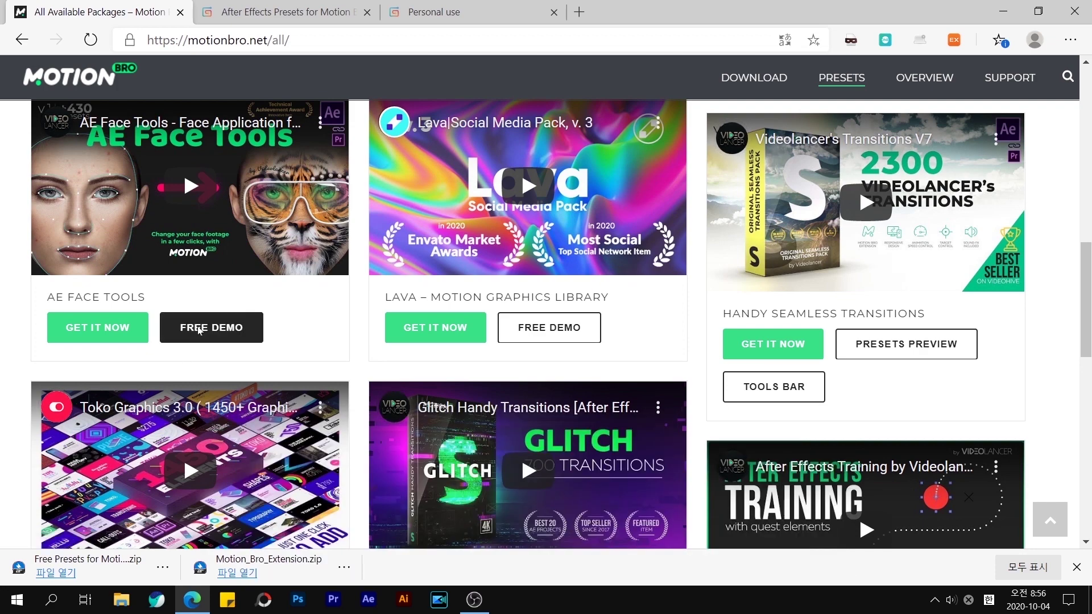
click(199, 331)
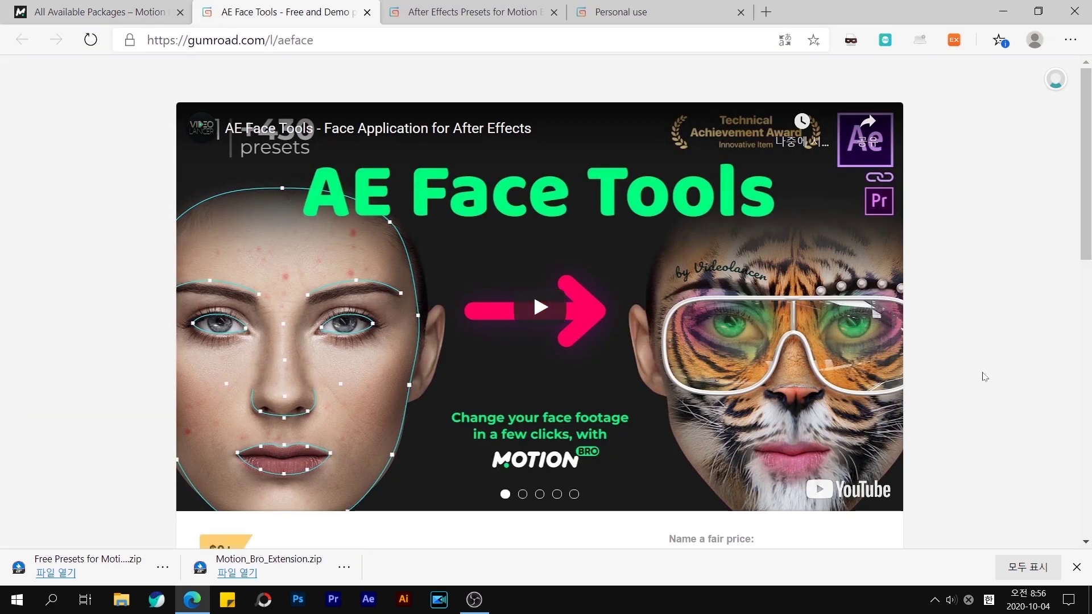
scroll(938, 387, down, 4)
scroll(939, 387, down, 1)
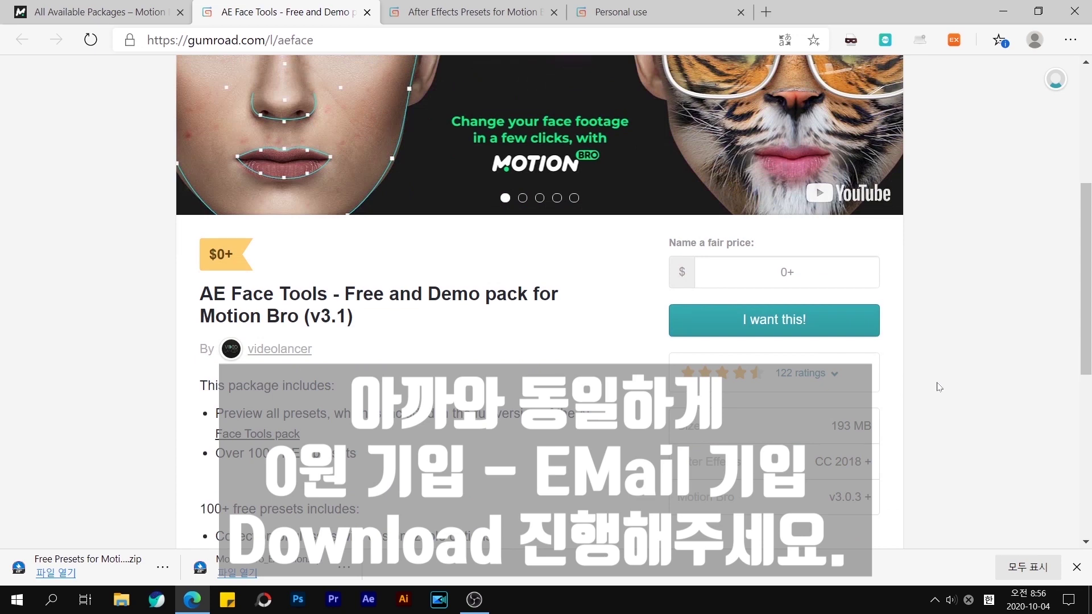
Check out the AE Face Tools free and demo pack at a $0 price with the saved e-mail.
click(853, 273)
text(0)
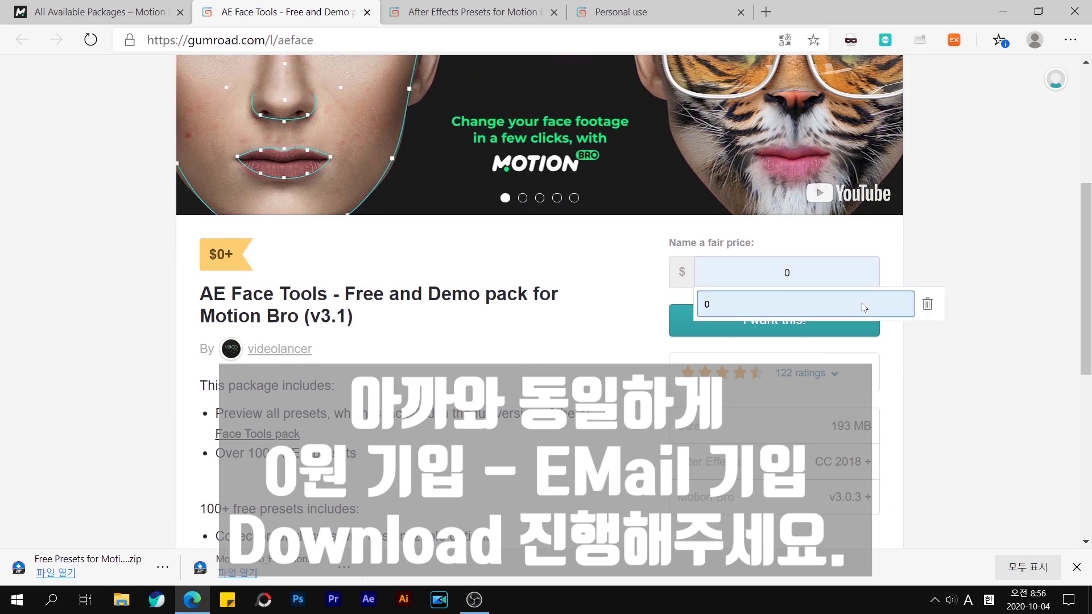
click(862, 306)
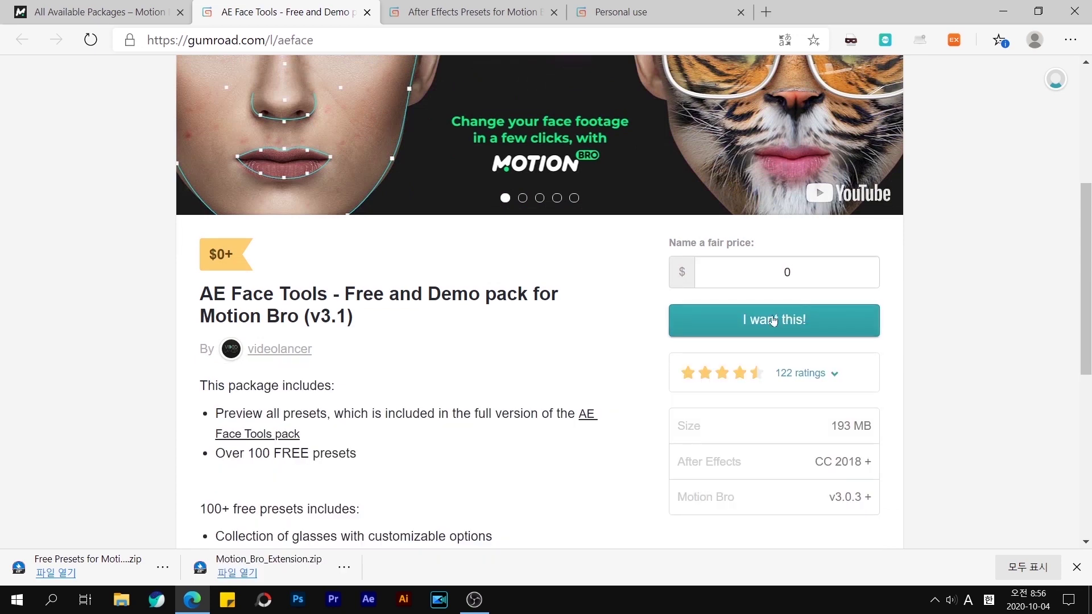
click(773, 320)
click(529, 261)
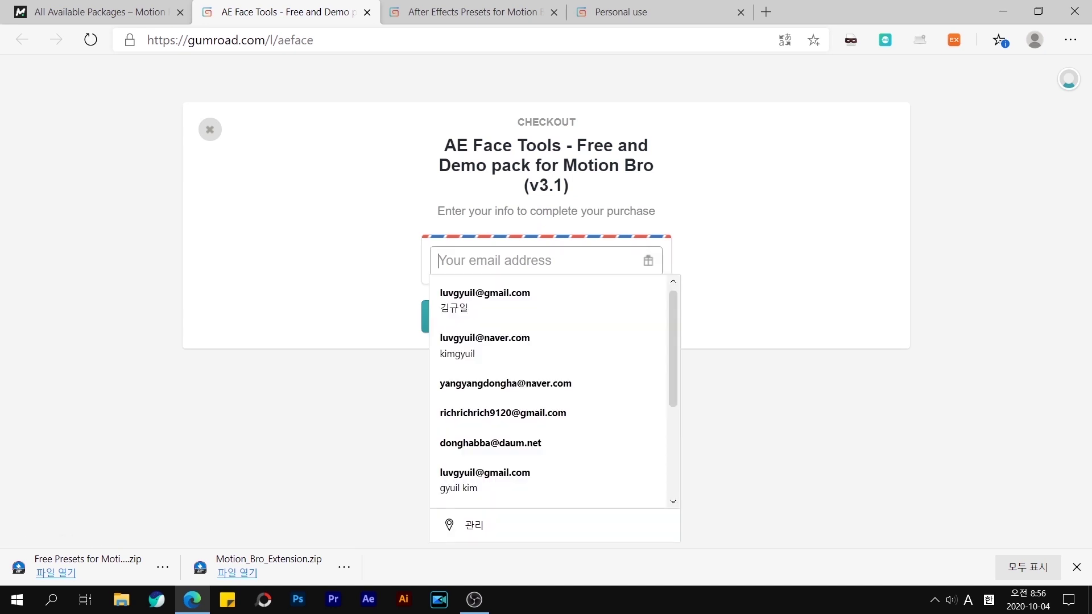
click(529, 312)
click(529, 316)
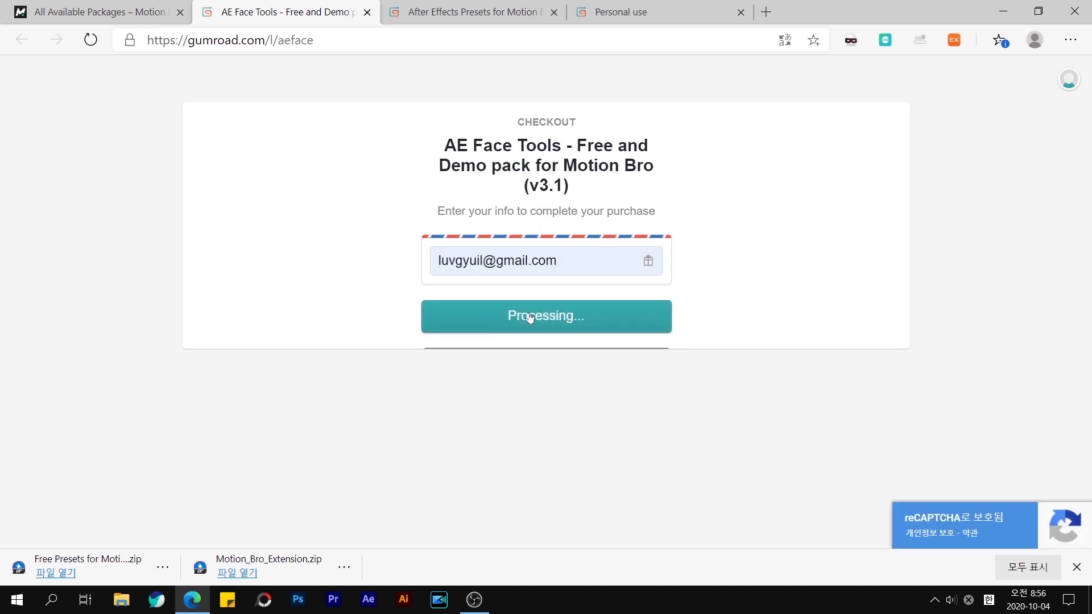
Download the 192.9 MB AE Face Tools presets zip and return to the All Available Packages tab.
click(526, 358)
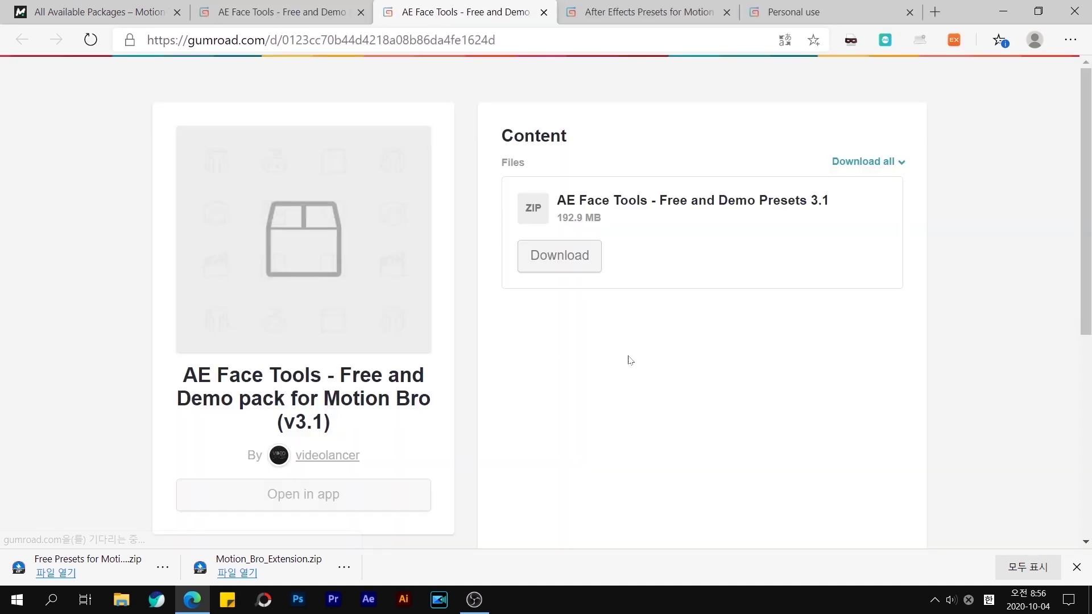
click(580, 259)
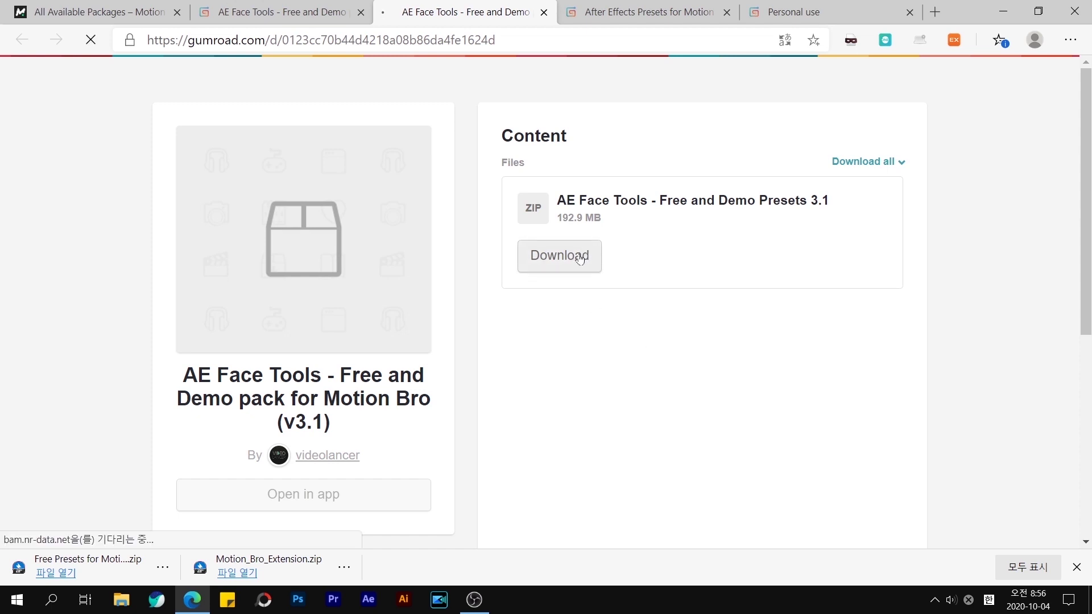
click(255, 10)
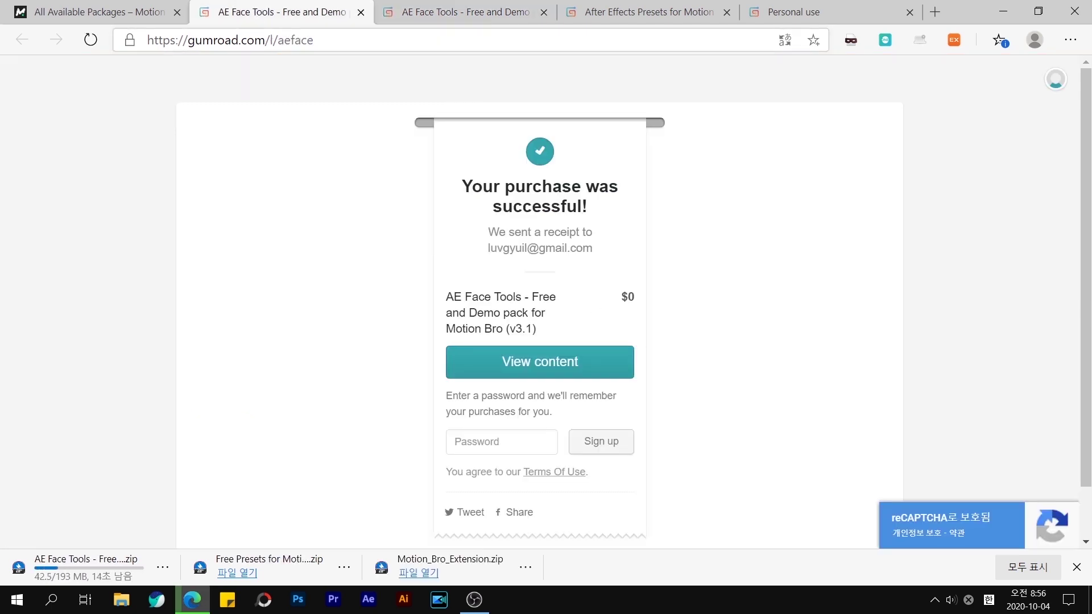
click(99, 12)
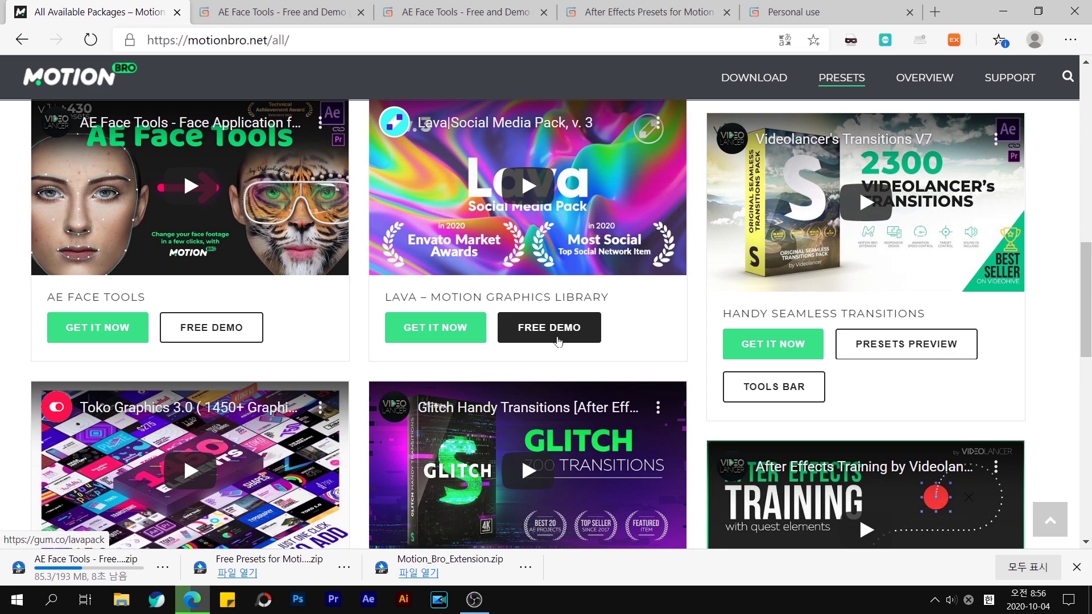
Open the LAVA V3 free demo page and check out at $0 with the saved e-mail.
click(557, 340)
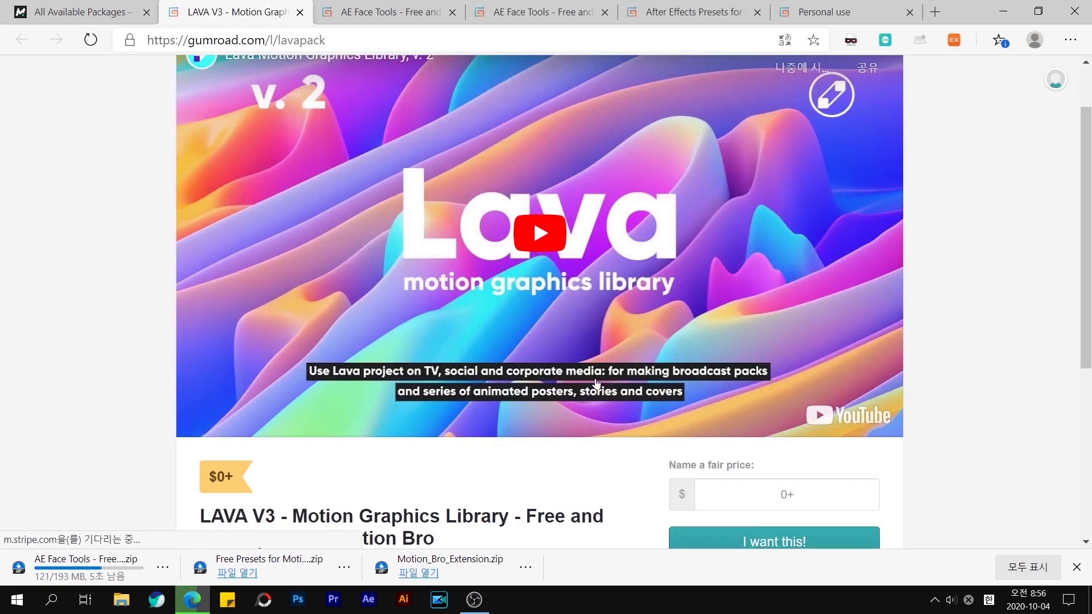
scroll(596, 383, down, 3)
click(787, 346)
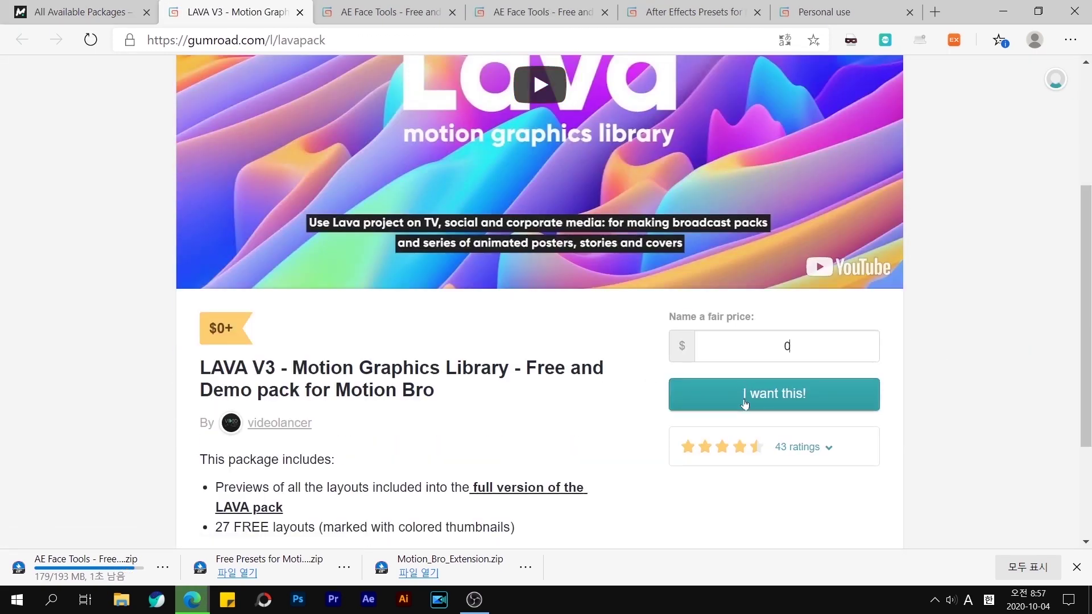
click(745, 403)
click(512, 260)
click(508, 302)
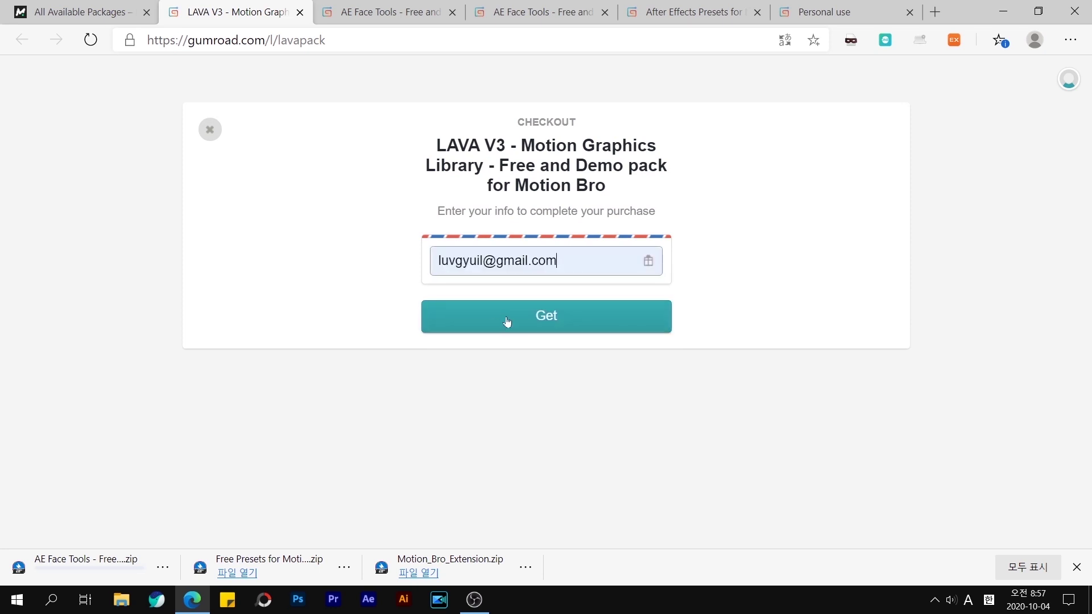
click(507, 321)
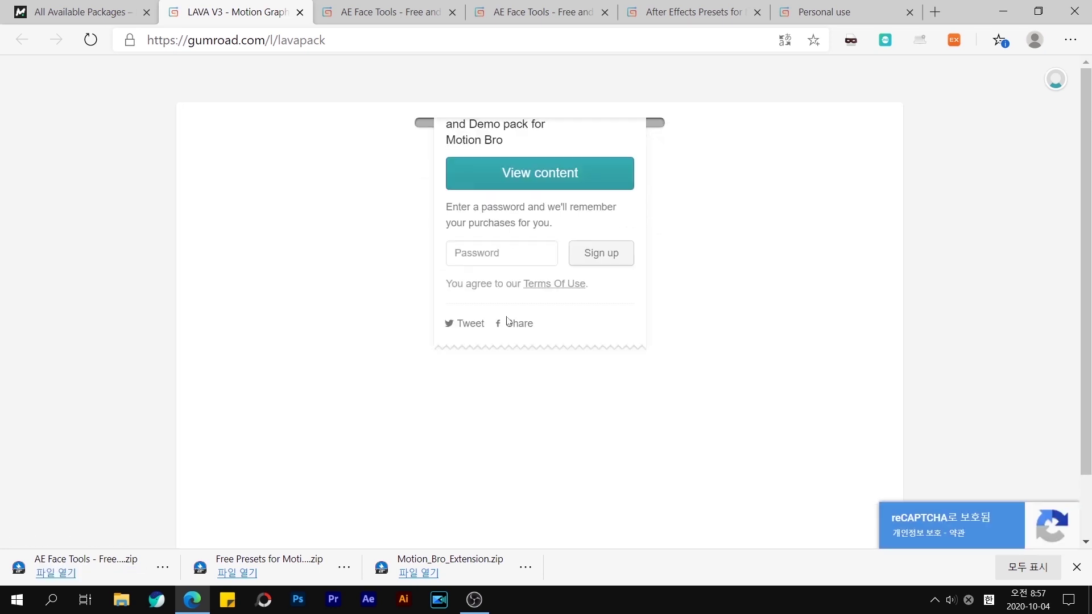
Download the LAVA V3 Free and Demo presets .url file, keep it, and return to the Motion Bro packs list.
click(519, 371)
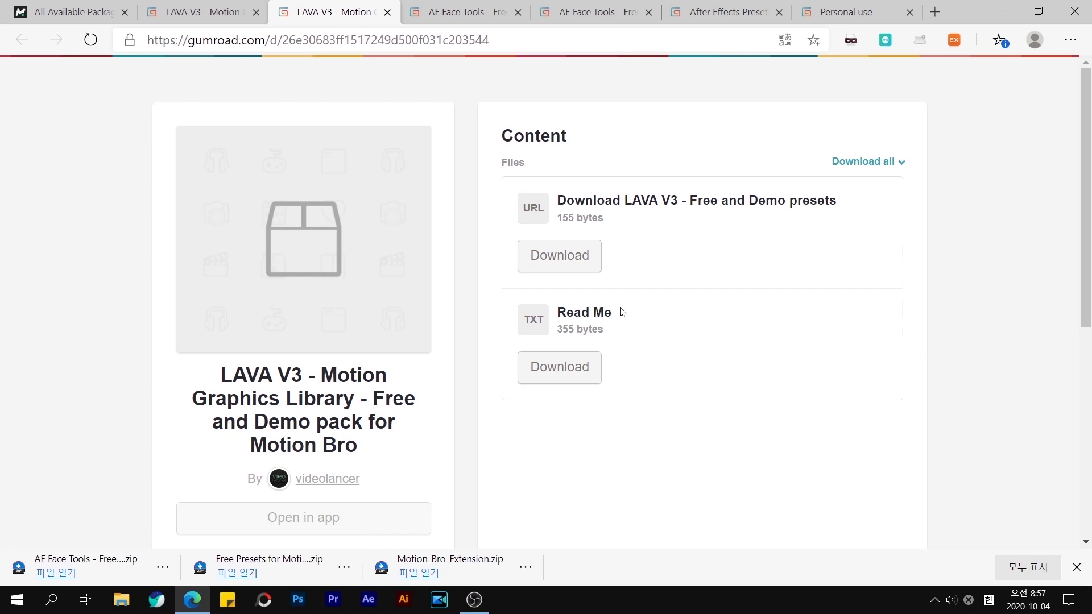
click(557, 266)
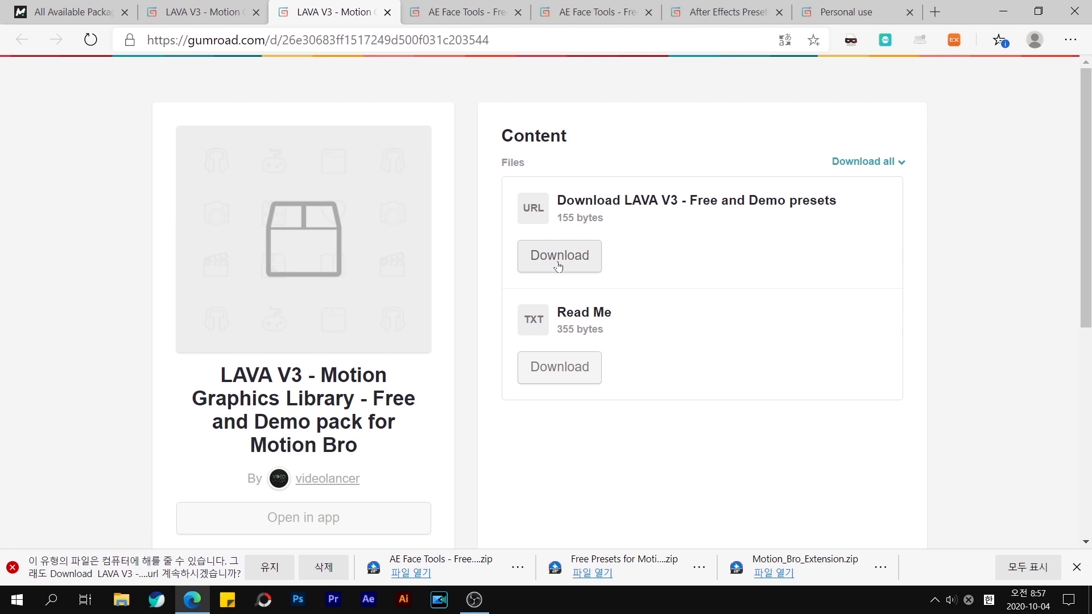
click(280, 568)
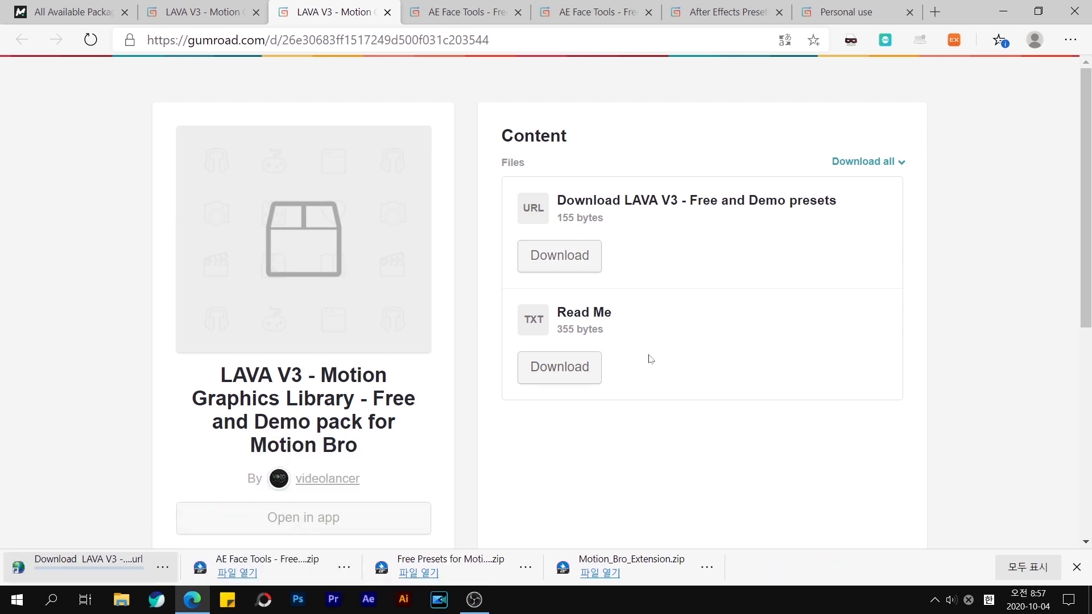
click(202, 12)
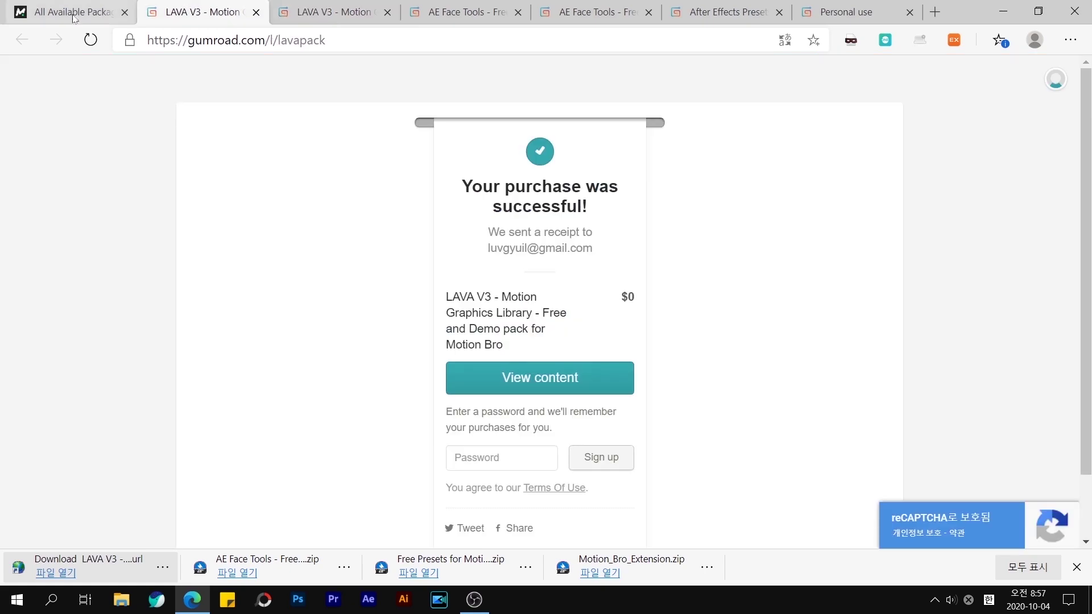
click(74, 17)
scroll(736, 347, down, 8)
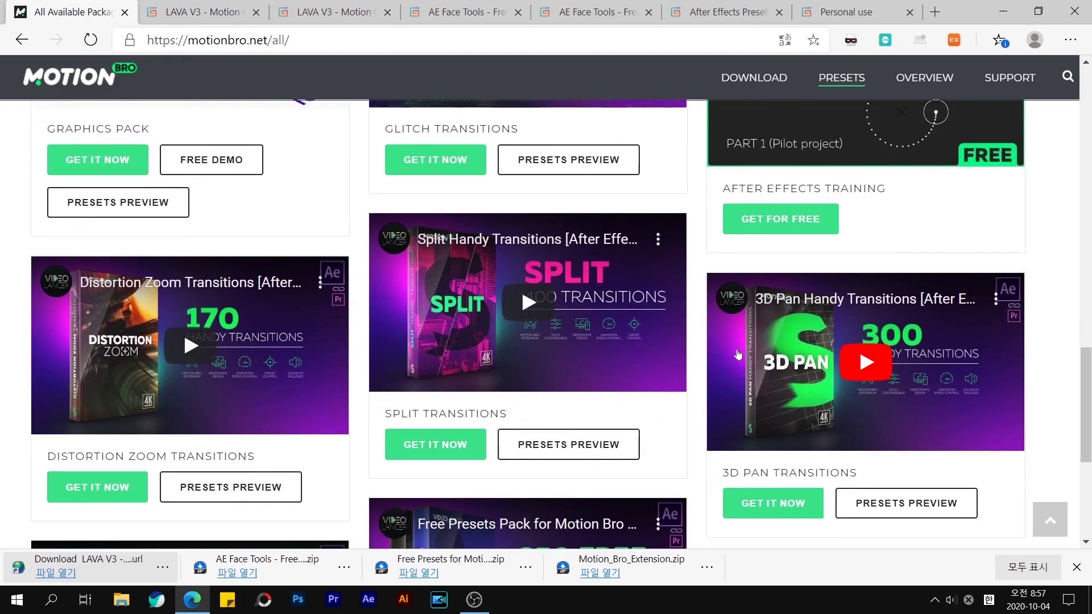
Open the Graphics Pack free demo and check out Toko Graphics V3.1 at $0 with the saved e-mail.
scroll(737, 354, up, 5)
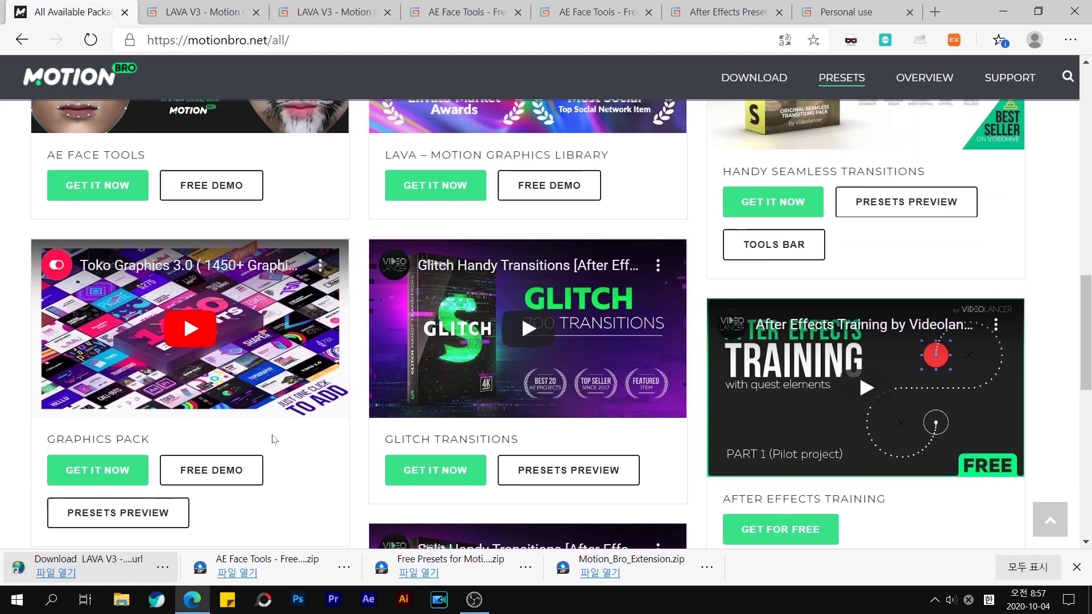
click(214, 469)
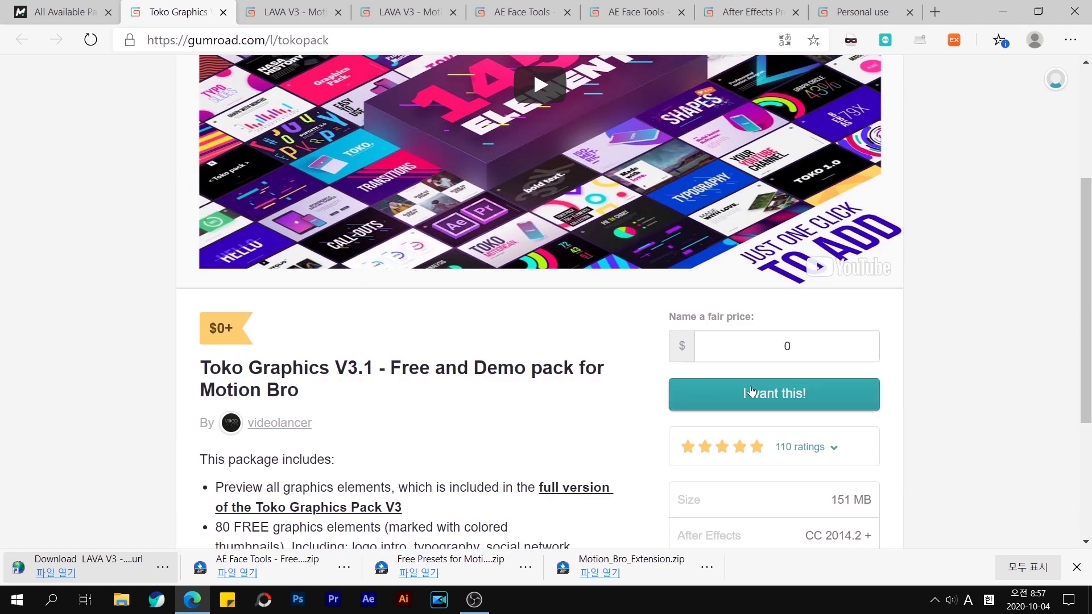
click(751, 392)
click(495, 241)
click(494, 292)
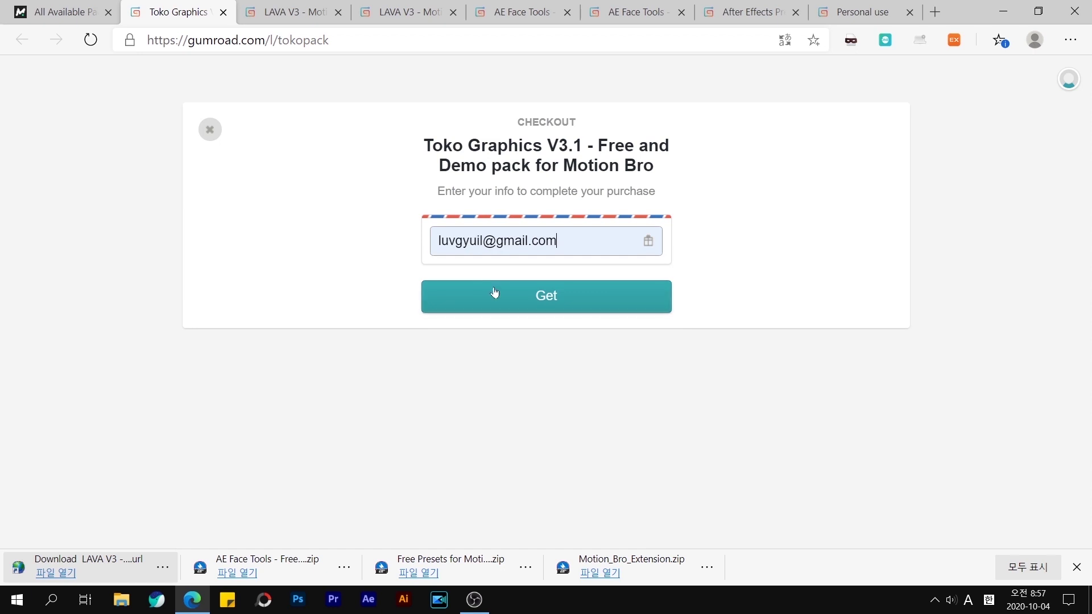
click(494, 292)
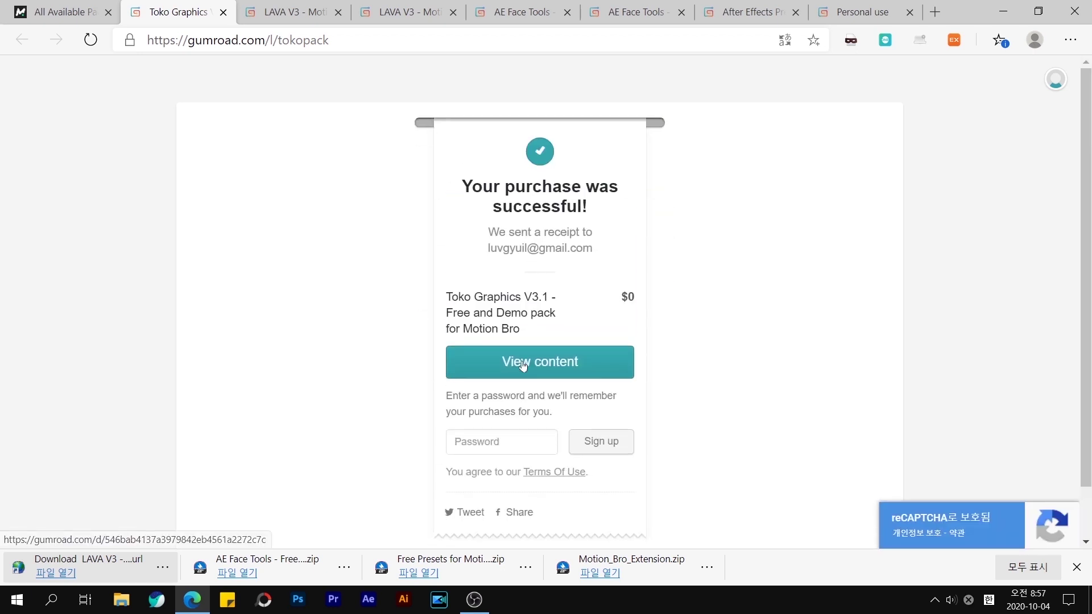
Download the 150.6 MB Toko Graphics presets zip, go back to the motionbro.net packs list, and open File Explorer.
click(522, 365)
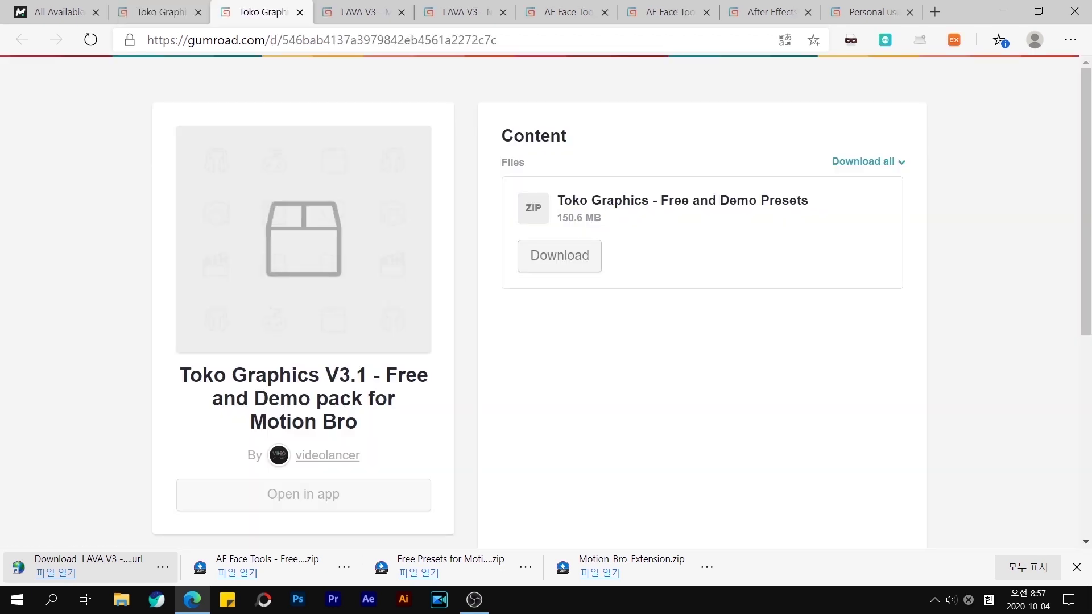
click(573, 267)
key(ctrl+1)
scroll(448, 366, down, 1)
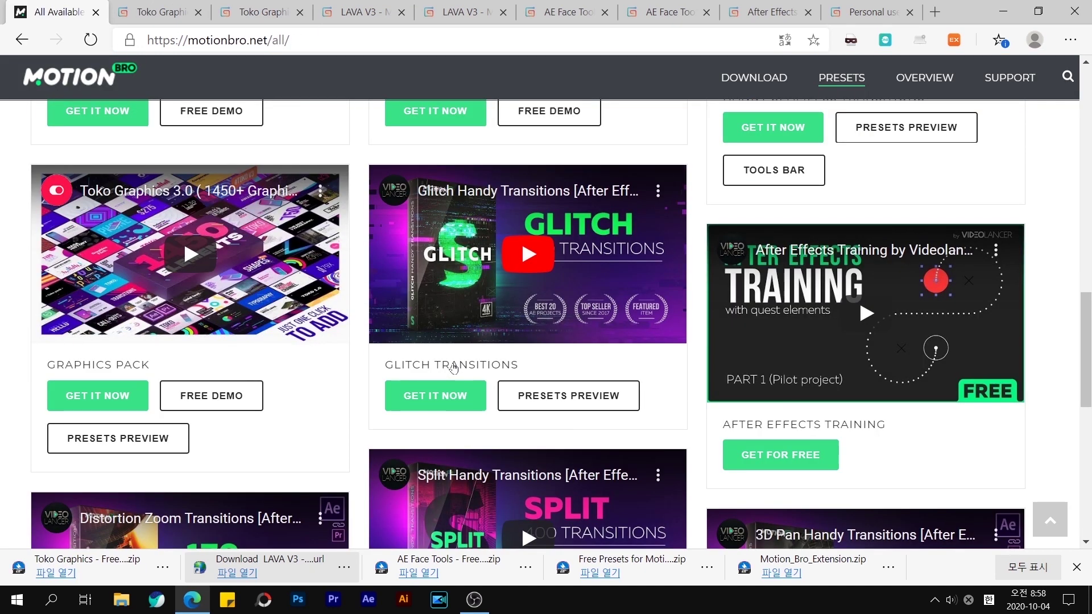
scroll(453, 368, down, 3)
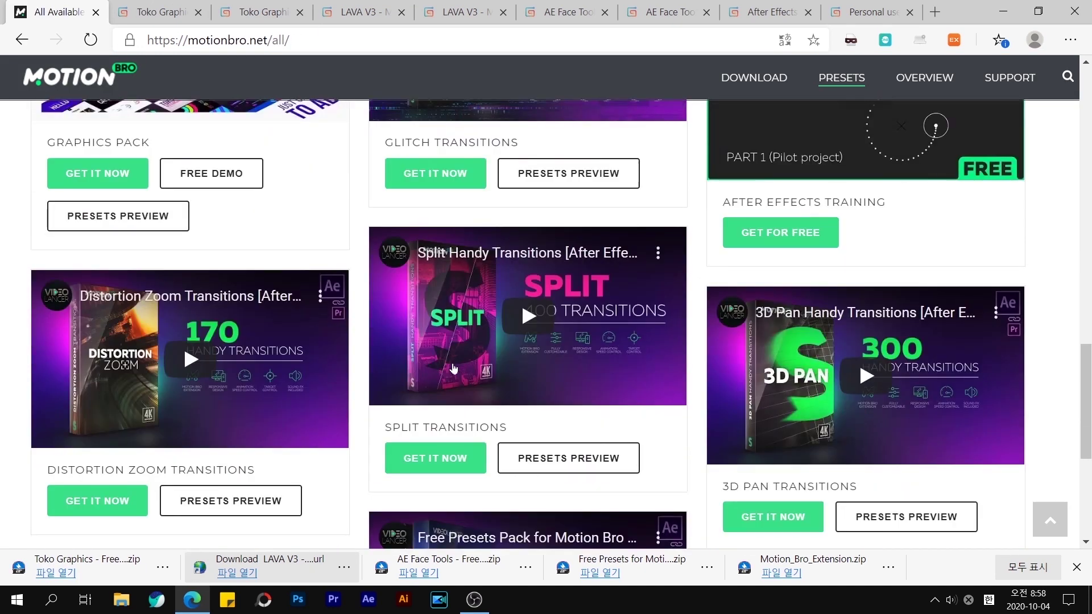
scroll(453, 369, down, 1)
scroll(454, 369, down, 3)
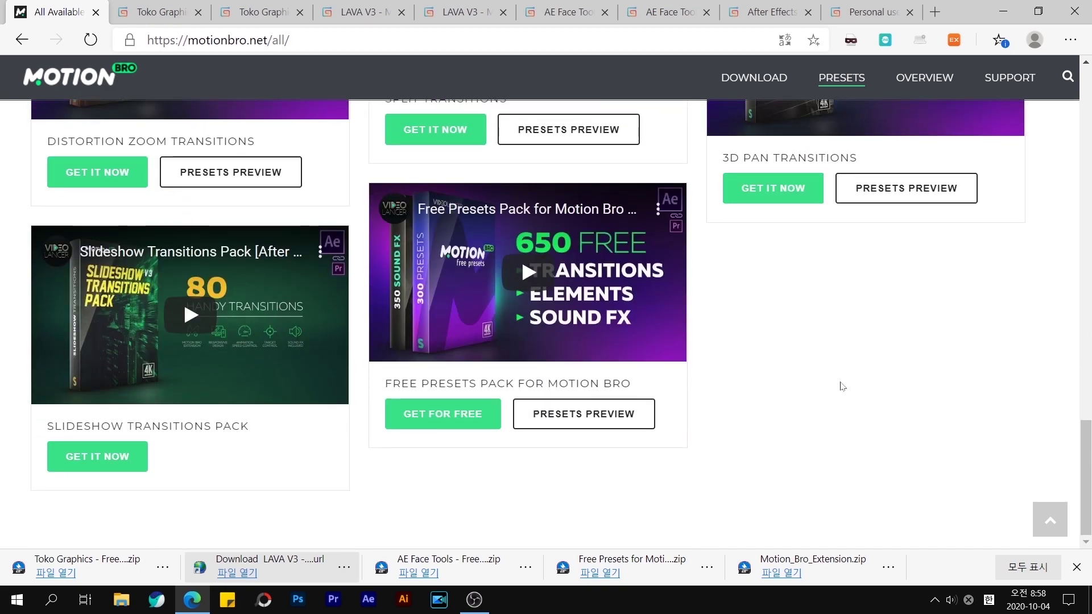
scroll(842, 387, up, 6)
scroll(842, 387, up, 6)
click(121, 601)
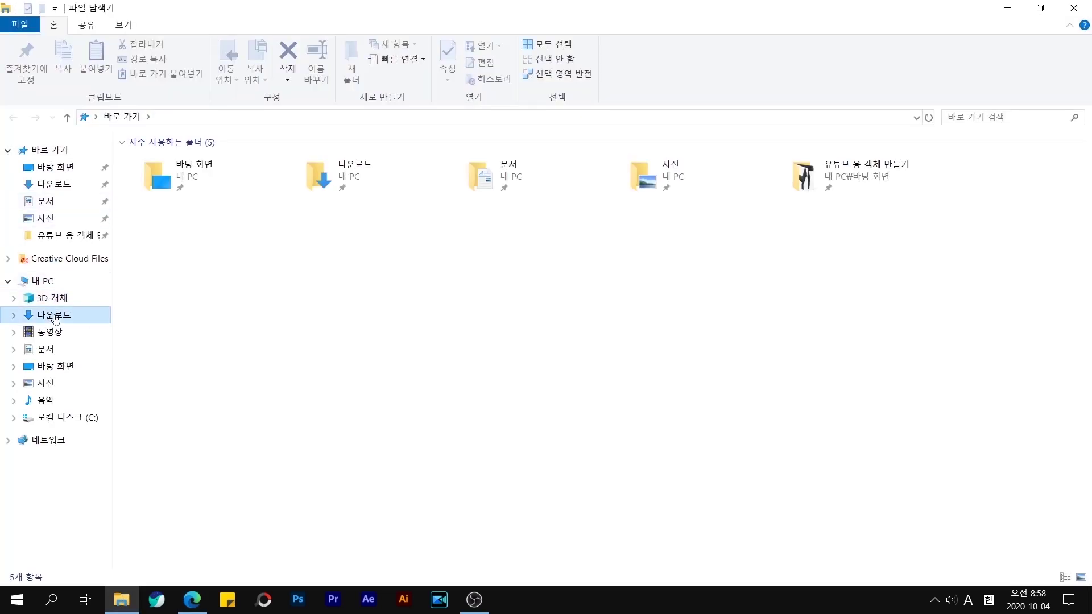
Launch the Download LAVA V3 shortcut from the Downloads folder, accepting the security warning.
click(54, 317)
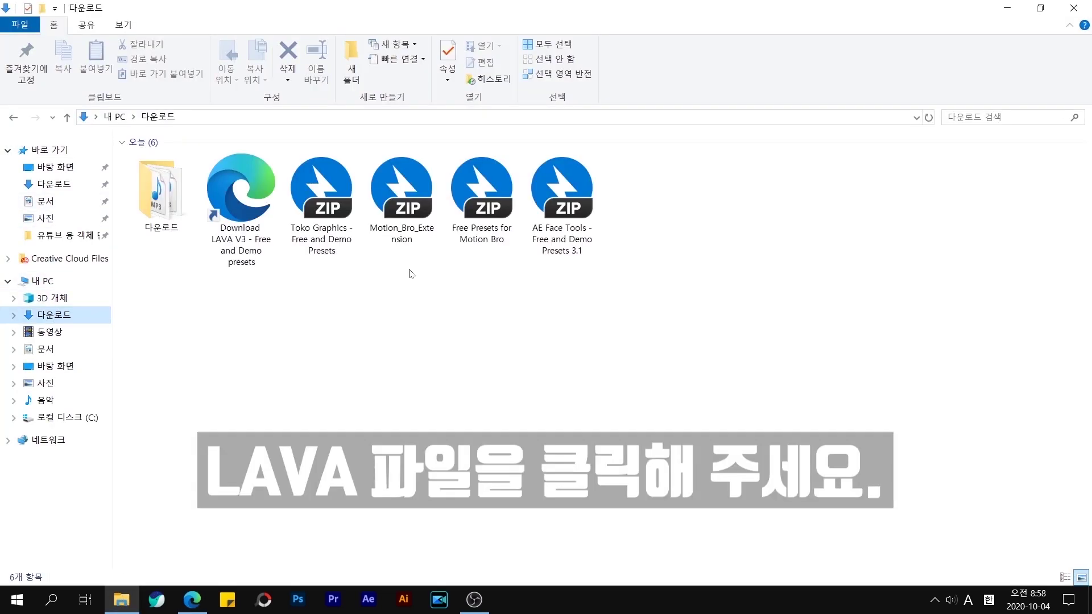
click(262, 219)
double_click(247, 237)
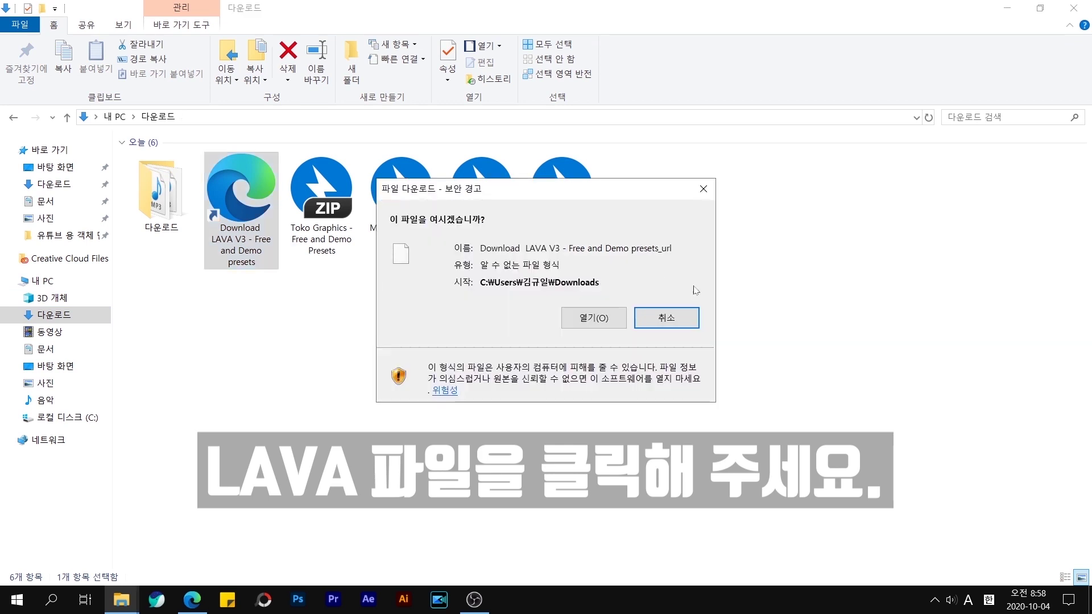
click(606, 318)
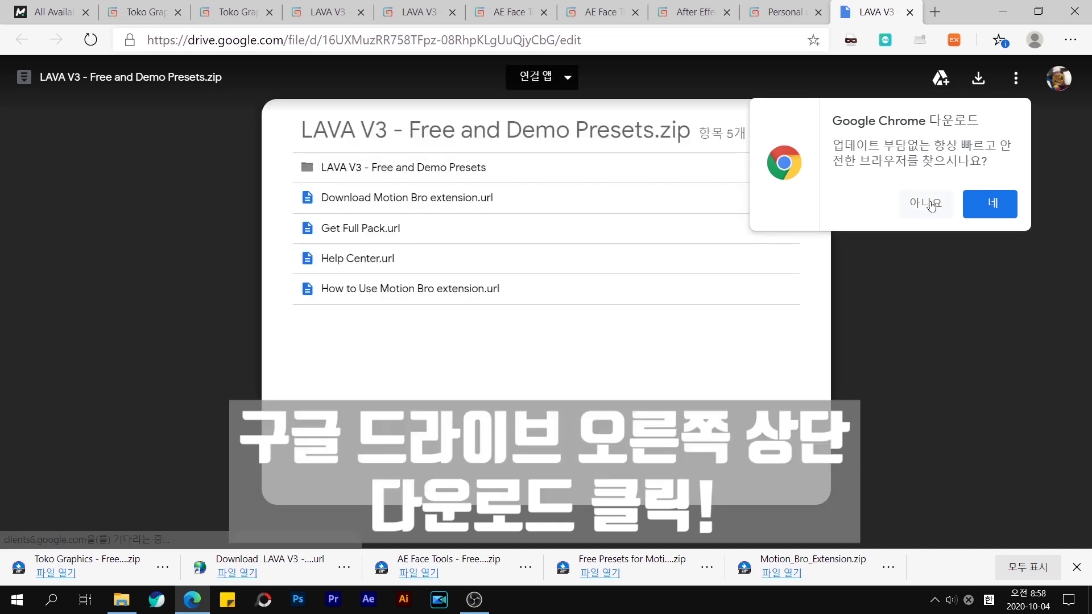
Download the 391 MB LAVA V3 Free and Demo Presets.zip from Google Drive despite the virus-scan warning, then return to Downloads.
click(929, 204)
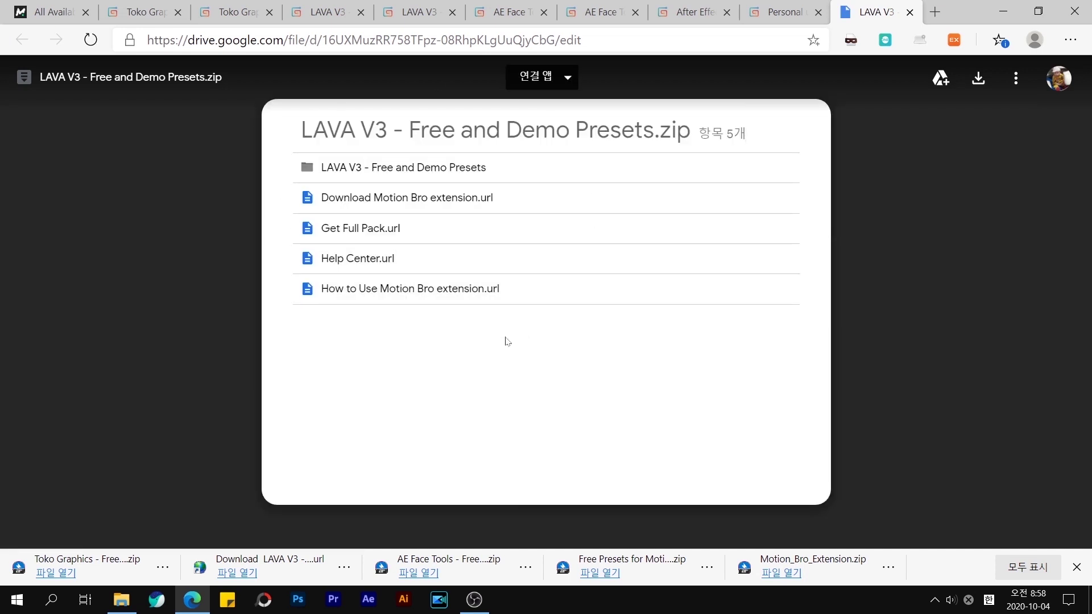
click(979, 83)
click(446, 229)
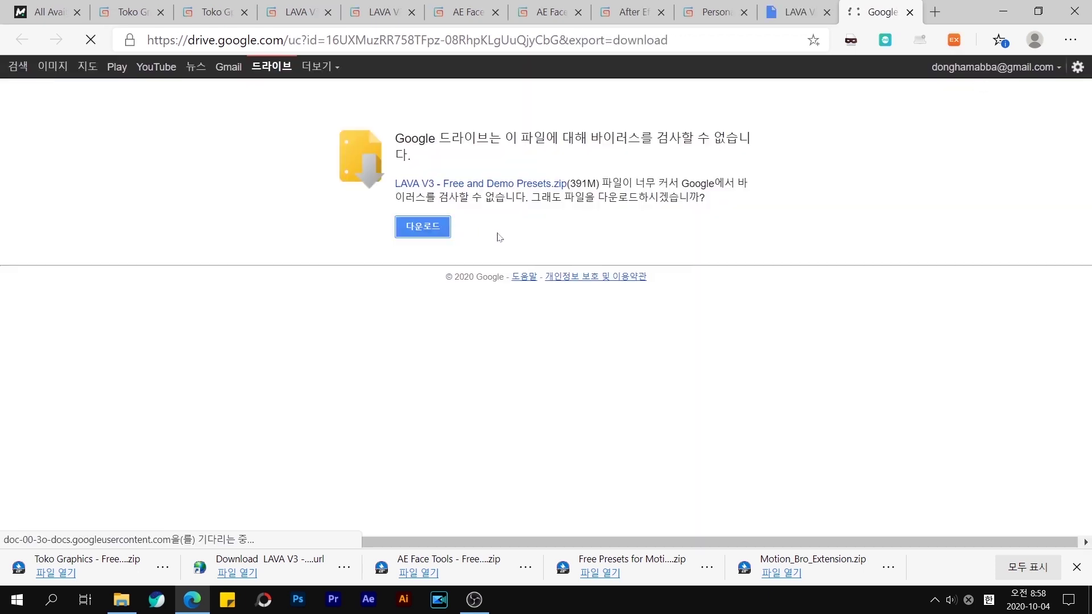
click(122, 600)
click(297, 236)
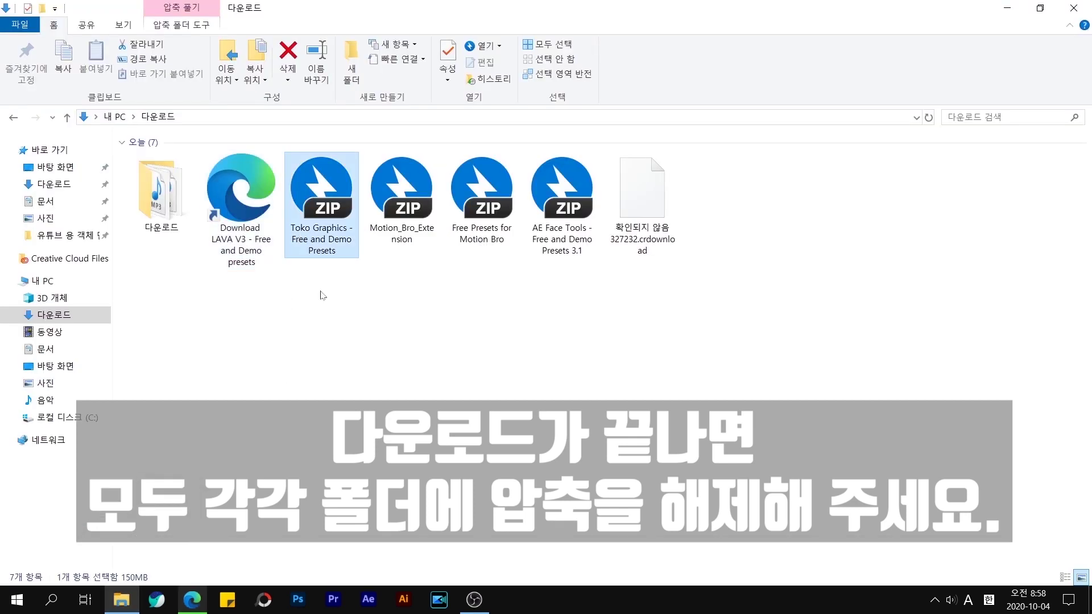
Select the four downloaded zips and use 각각 파일명 폴더에 풀기 to extract each into its own folder.
click(319, 343)
drag(340, 316, 574, 221)
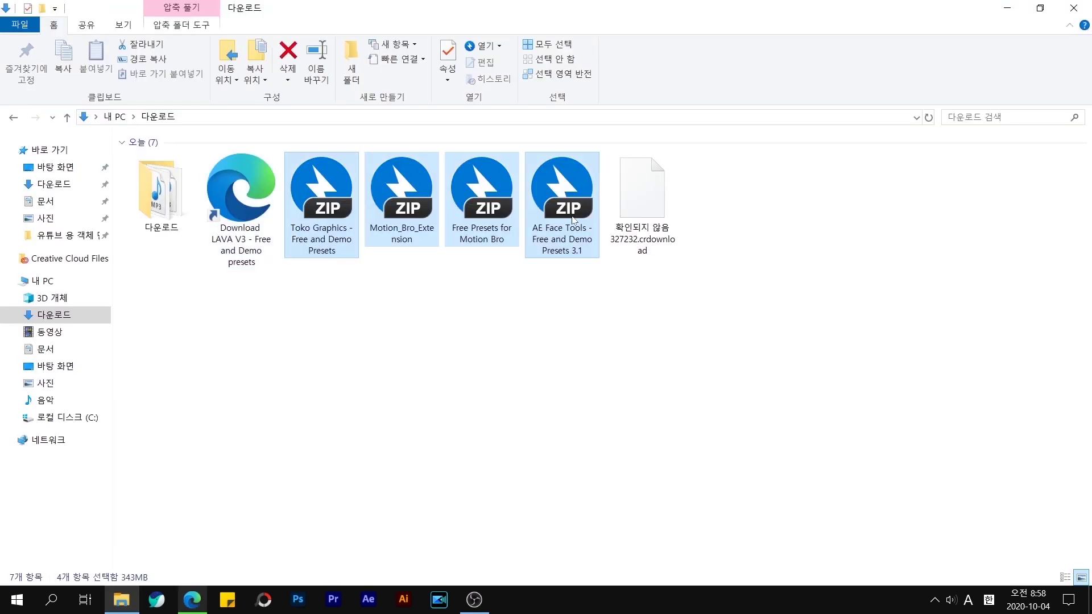
right_click(563, 204)
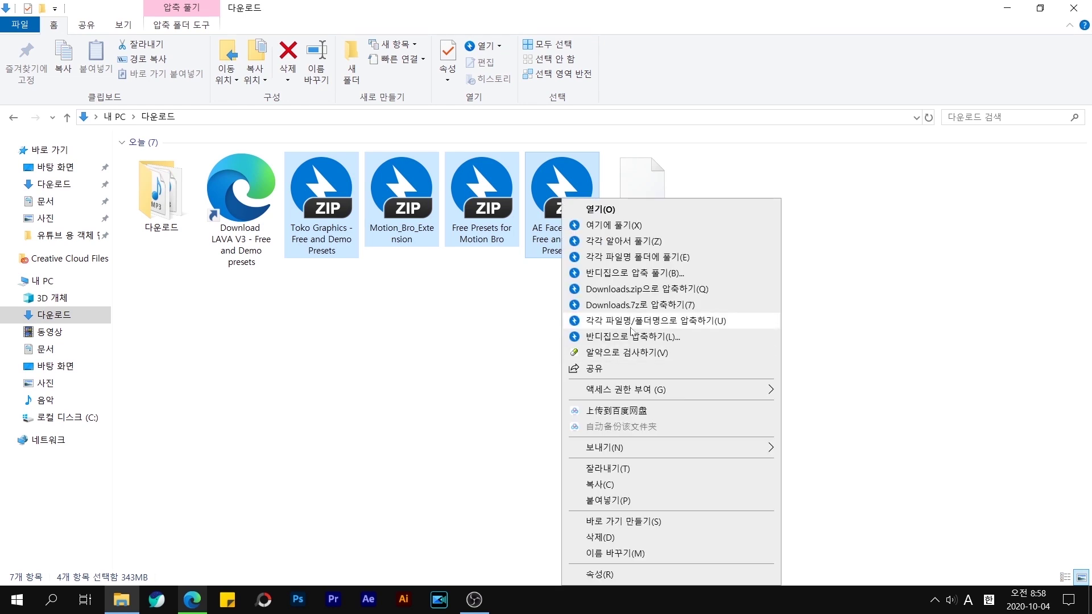
click(648, 257)
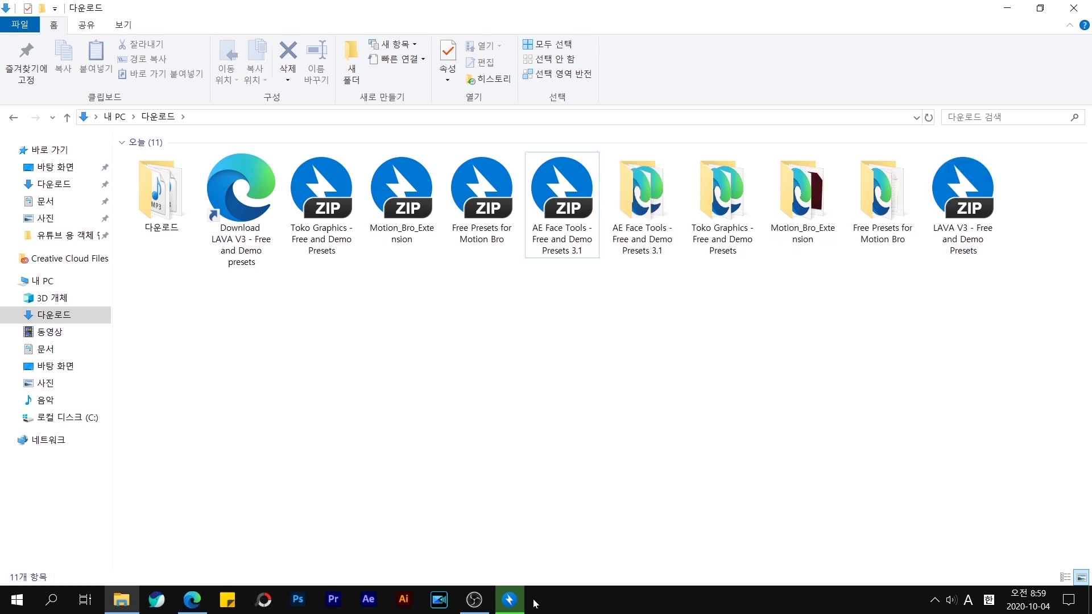
click(510, 599)
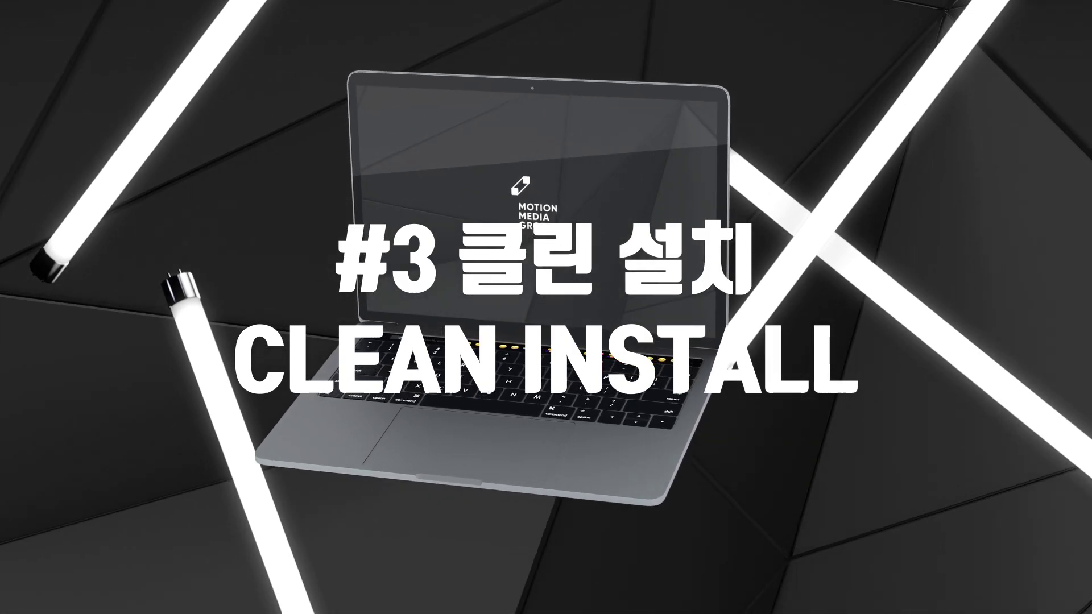
Open the Motion_Bro_Extension folder and launch the Motion Bro 3.1.2 extension file for installation.
click(801, 247)
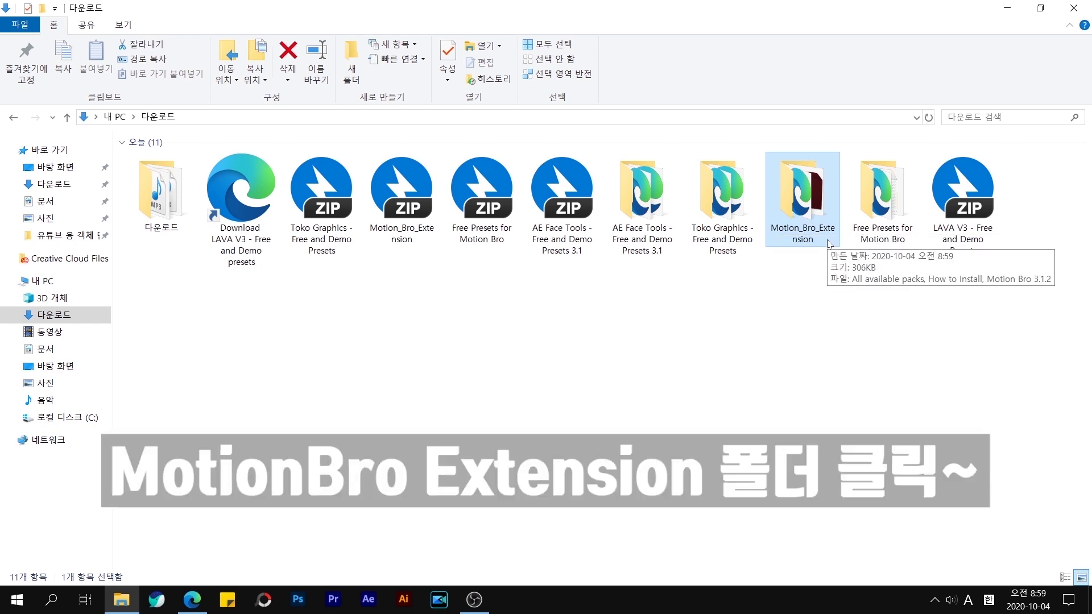
double_click(806, 199)
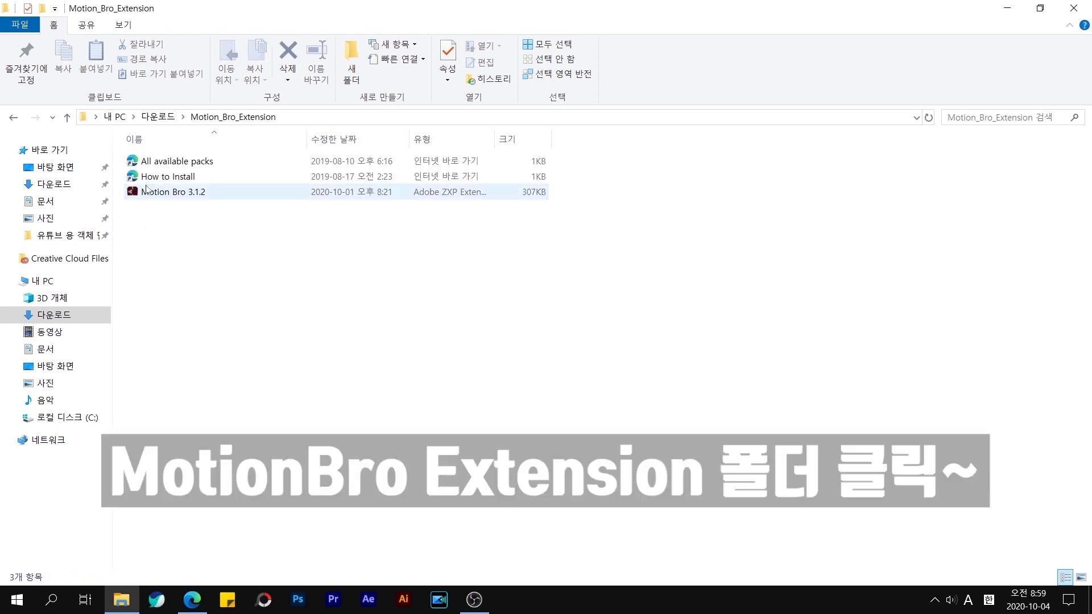
click(196, 193)
click(209, 227)
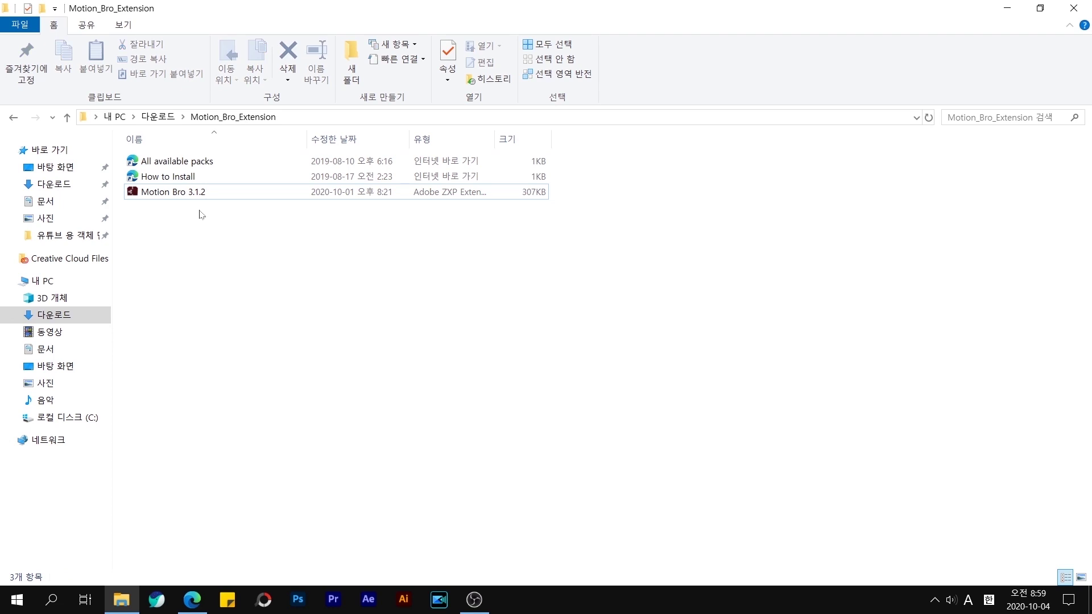
click(176, 195)
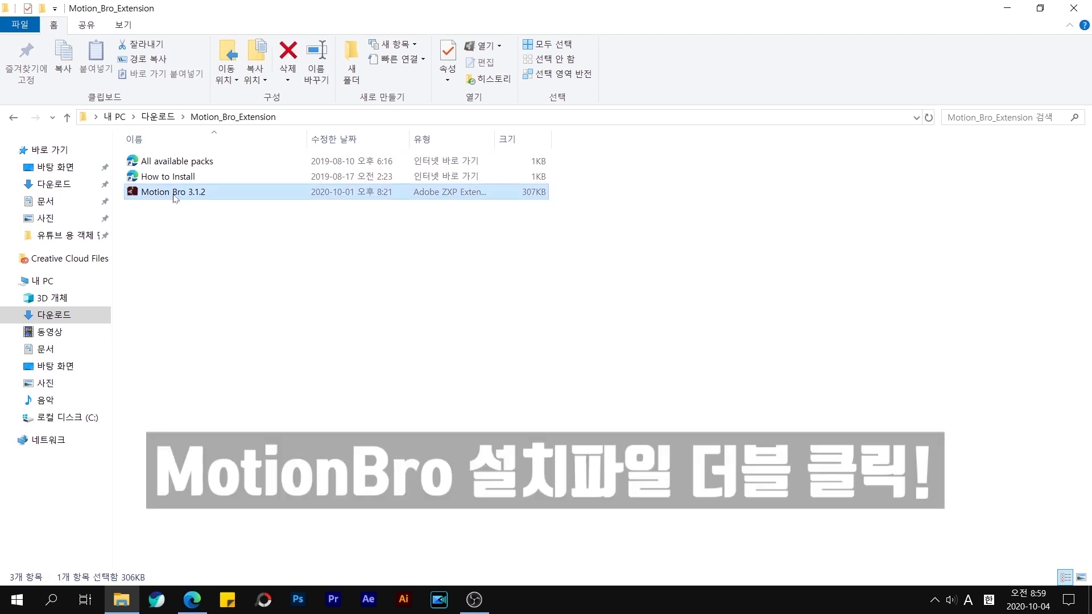
double_click(175, 194)
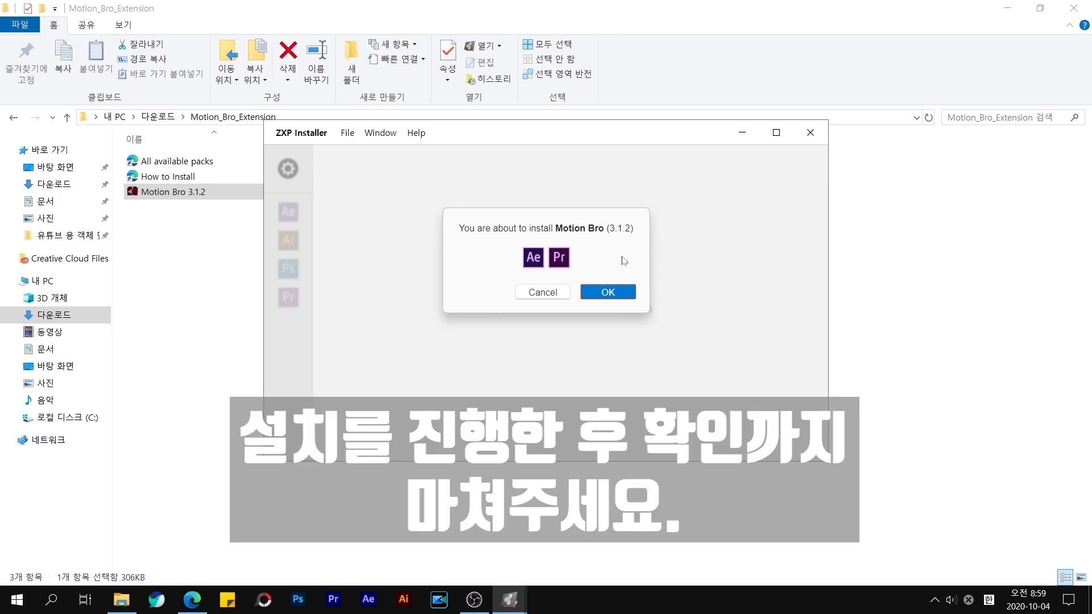
Install Motion Bro 3.1.2 through ZXP Installer, verify it under After Effects, and close the installer.
click(625, 294)
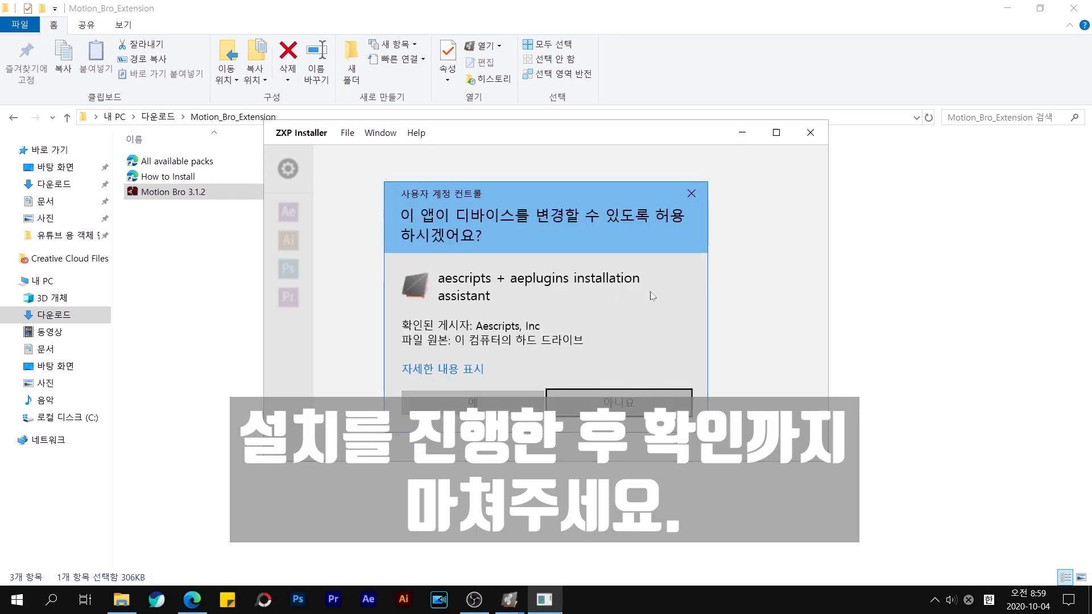
click(455, 404)
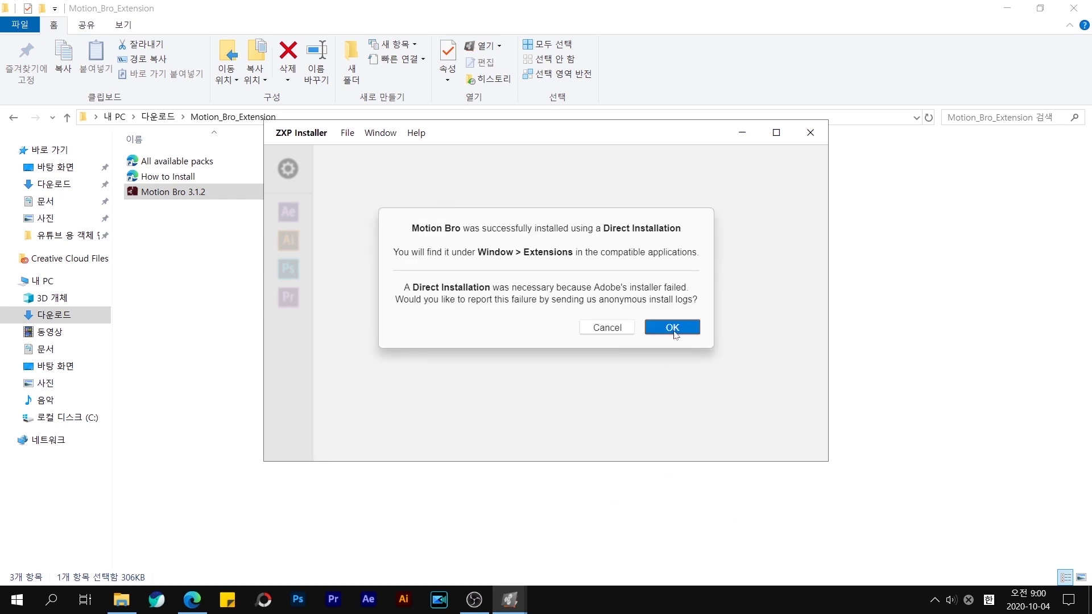
click(674, 332)
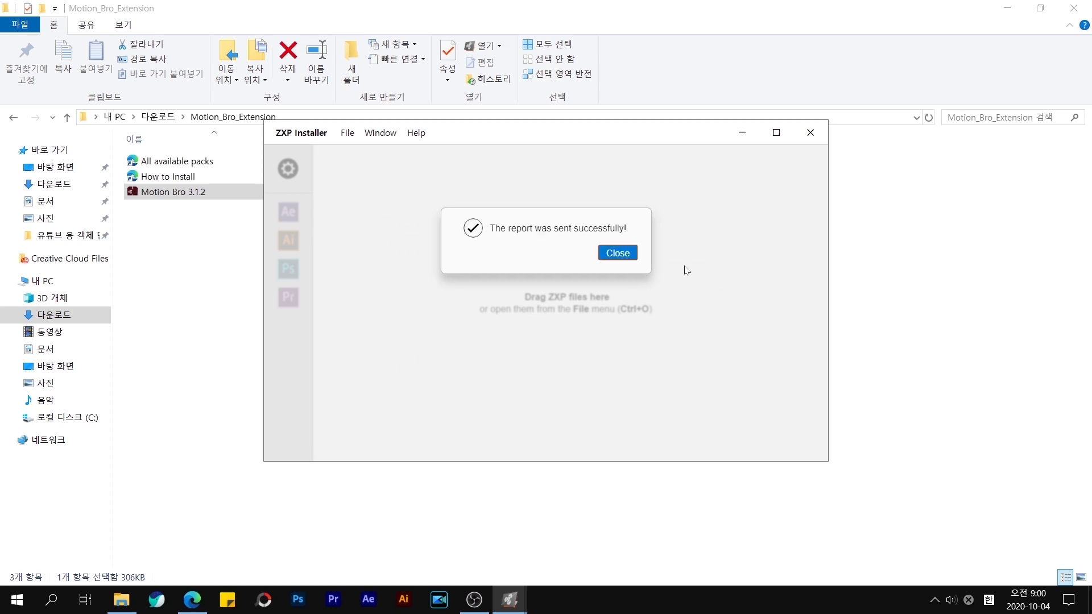
click(288, 214)
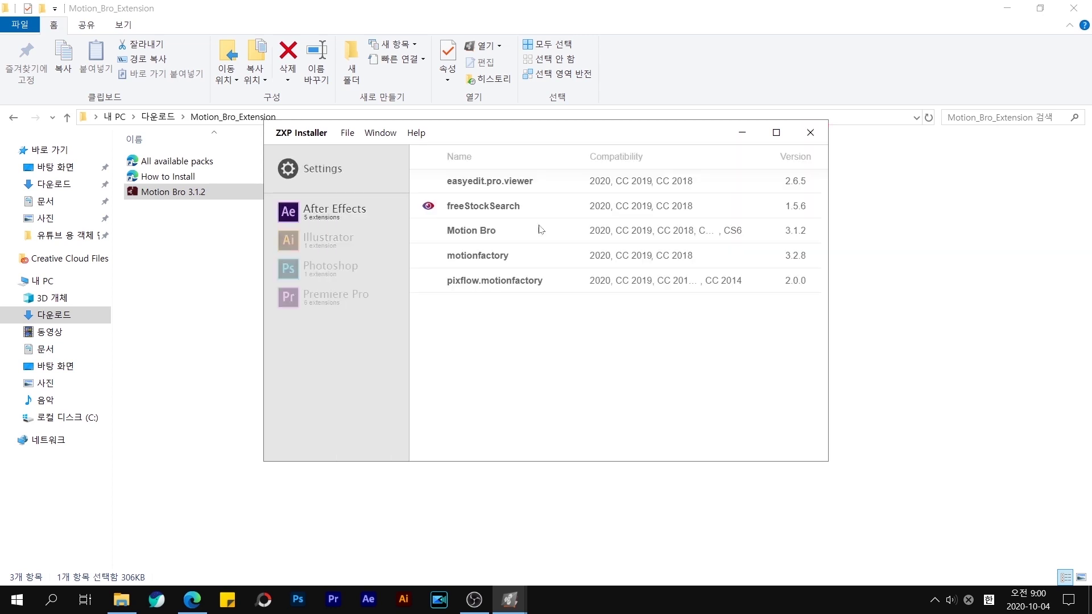
mouse_move(543, 236)
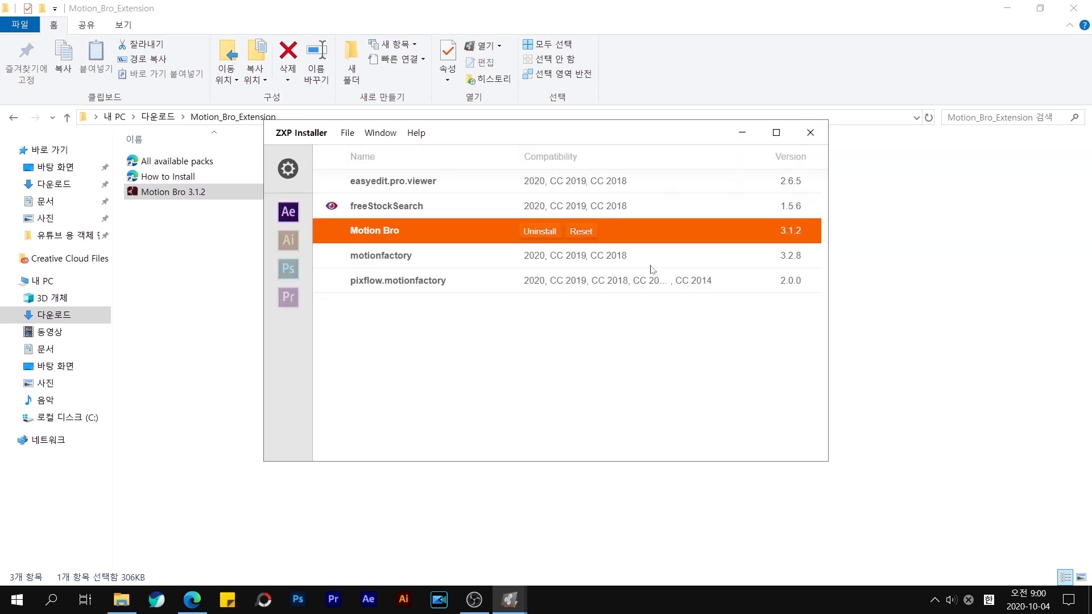
click(813, 134)
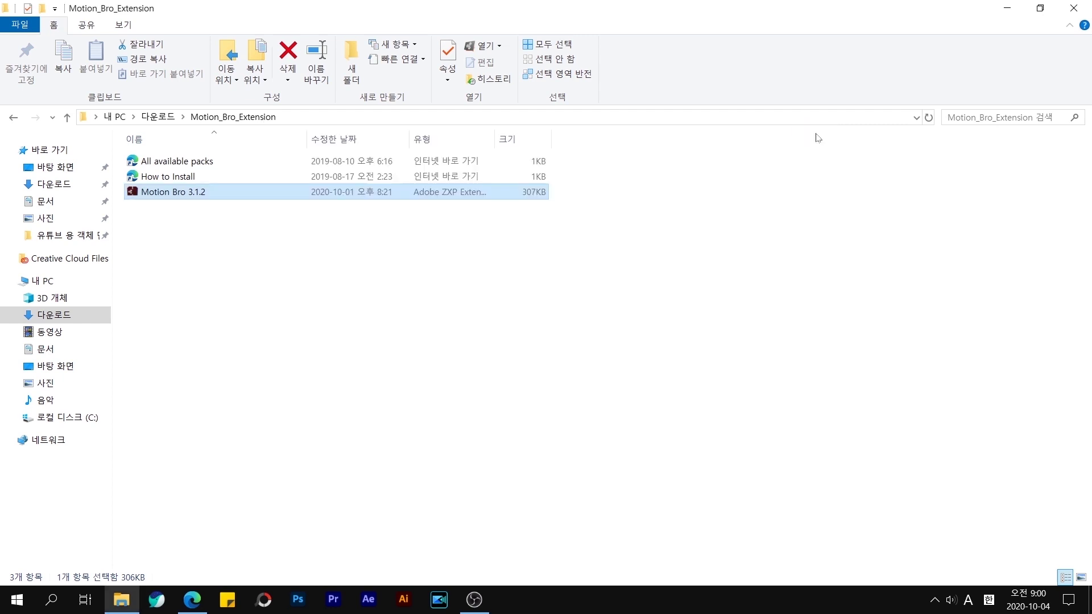
Permanently delete the Motion_Bro_Extension folder and zip from Downloads with Shift+Delete.
click(577, 388)
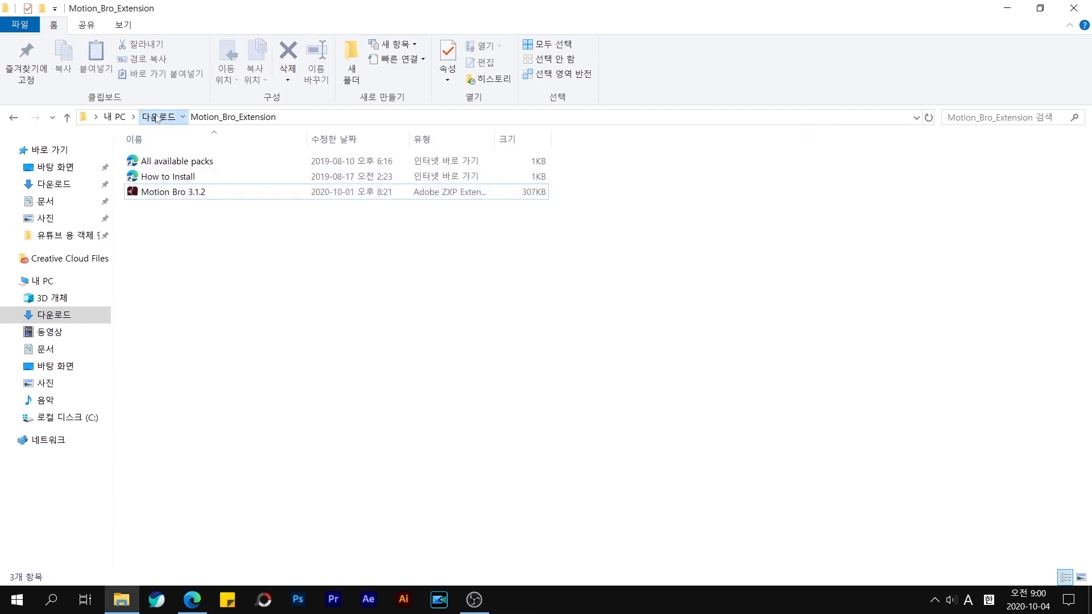
click(157, 118)
click(796, 323)
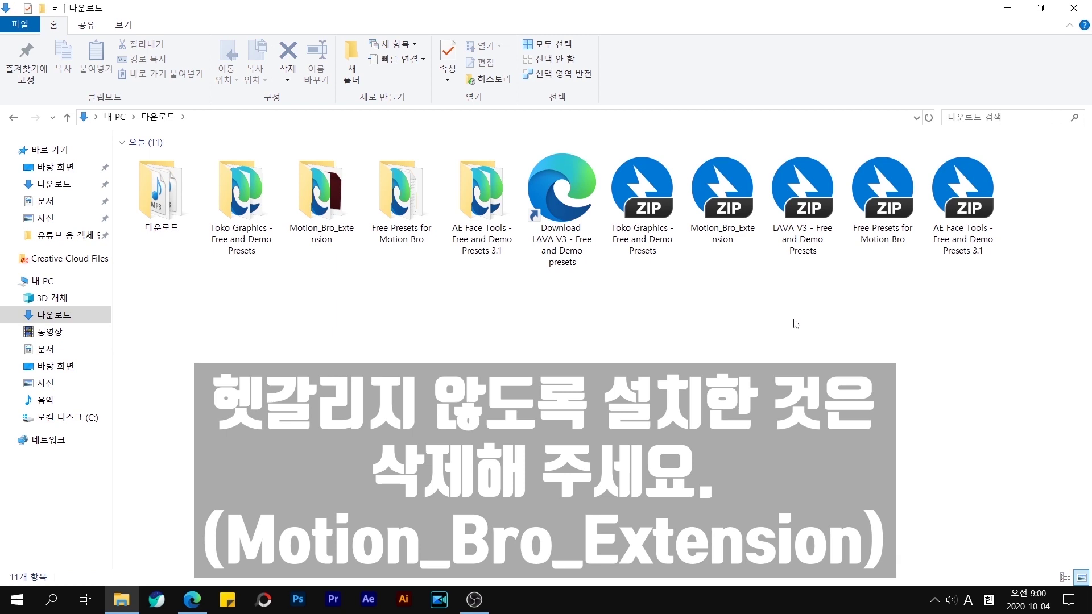
click(306, 229)
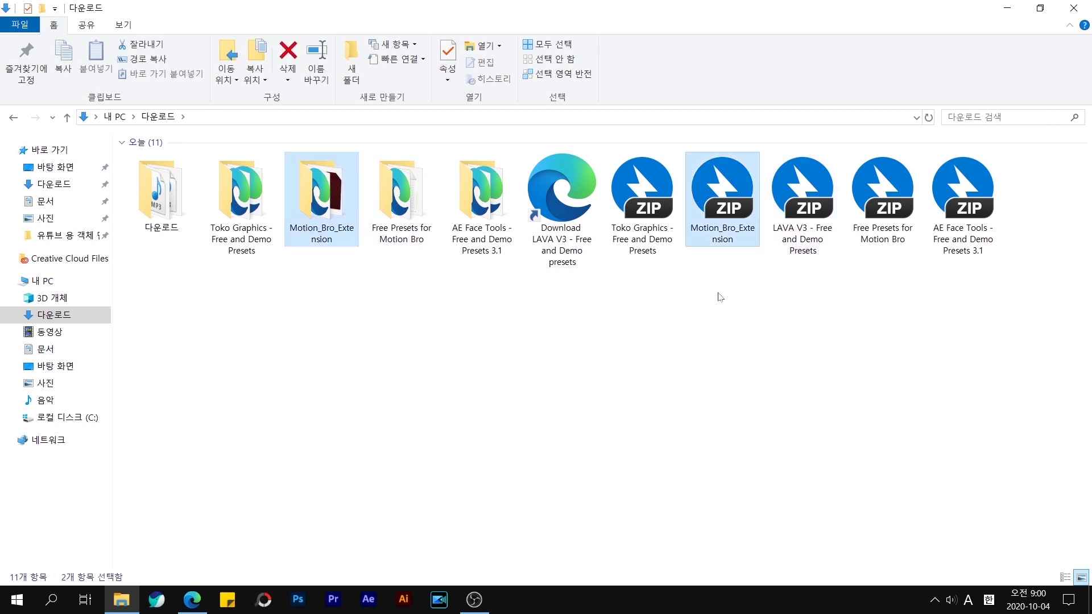
key(shift+Delete)
key(Return)
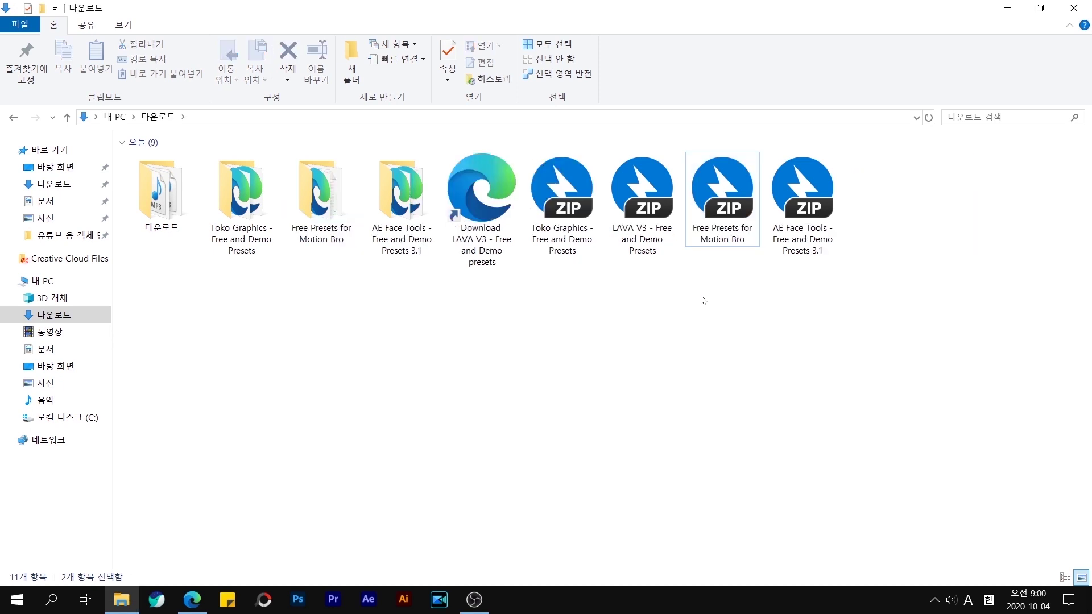
Look through the Toko Graphics presets folder, then open the Free Presets for Motion Bro folder.
double_click(258, 218)
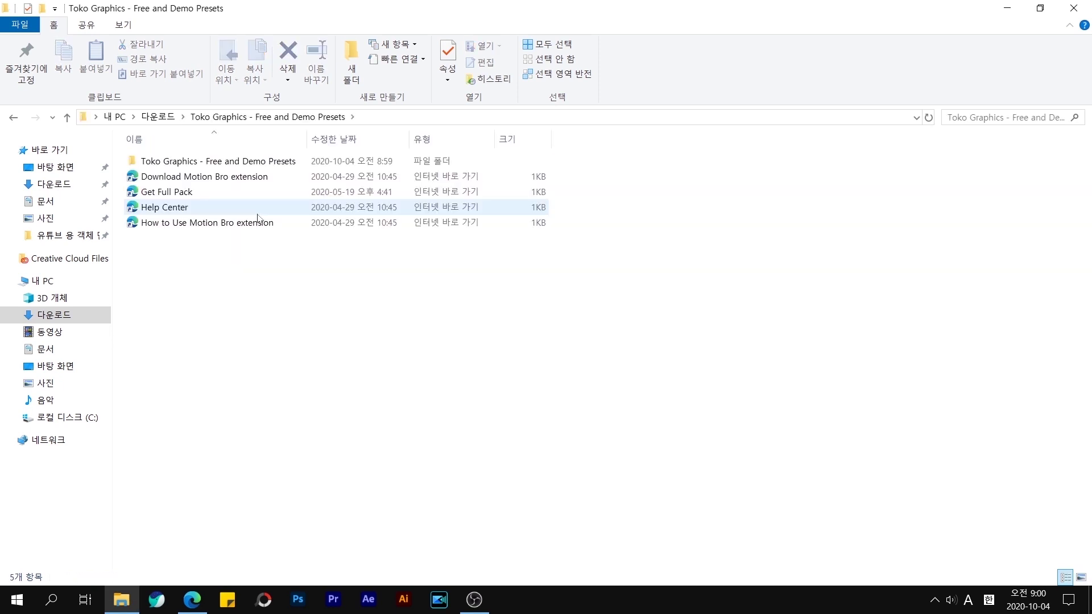
double_click(261, 163)
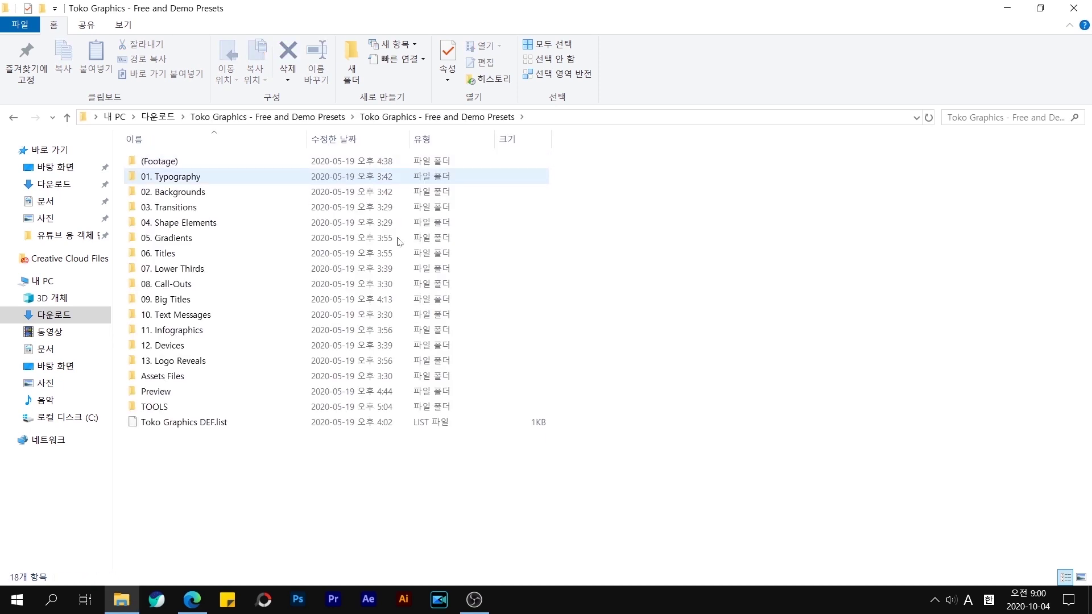
drag(512, 539, 120, 148)
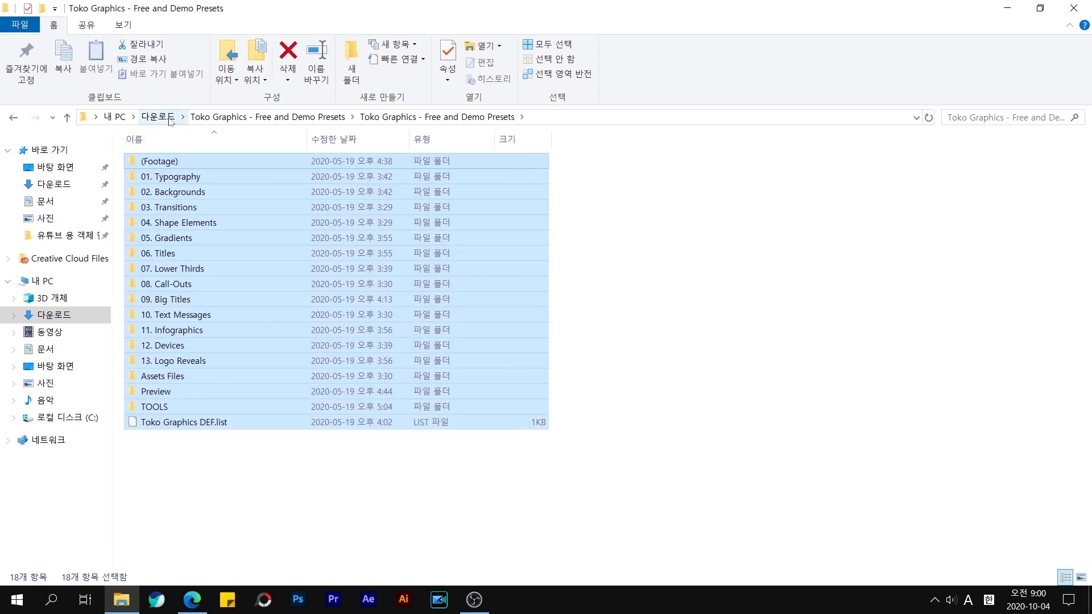
click(239, 117)
click(162, 117)
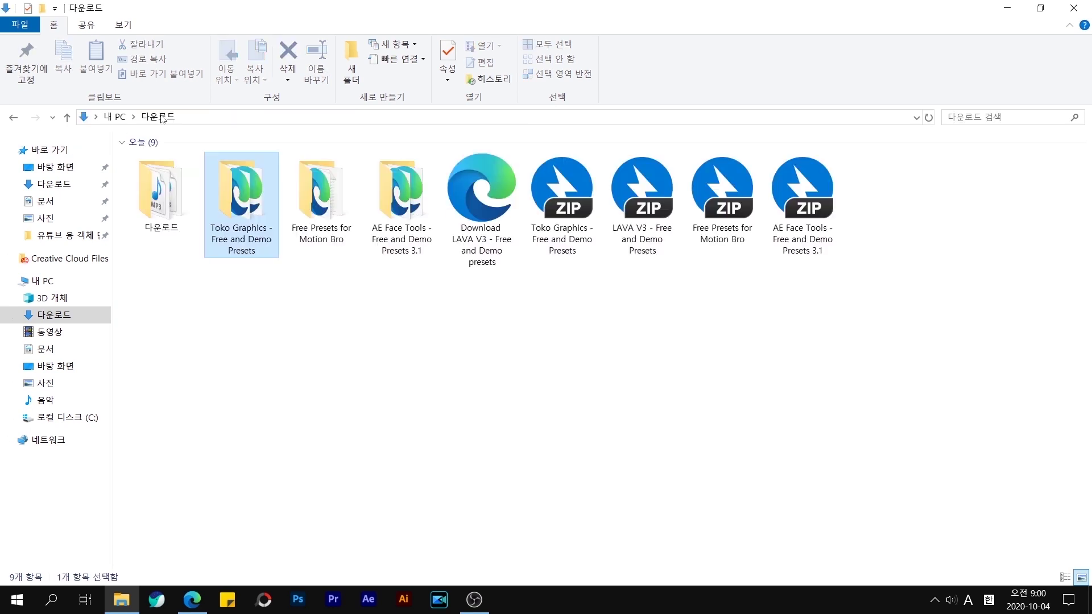
double_click(318, 213)
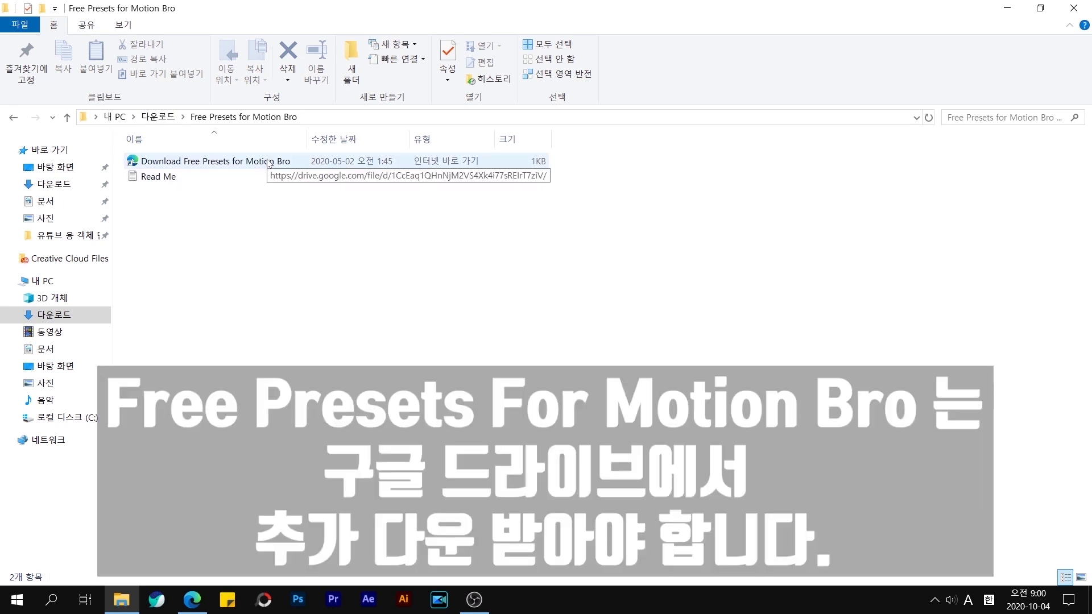
Open the Free Presets shortcut and download the 695 MB Free Presets for Motion Bro v4.0.zip despite the warning.
double_click(270, 162)
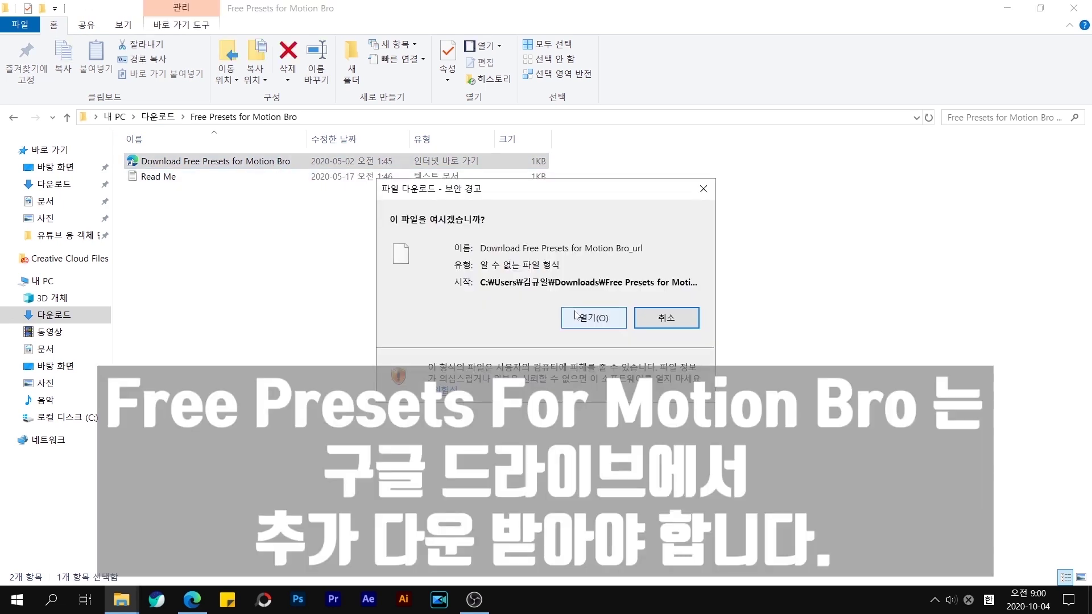
click(576, 315)
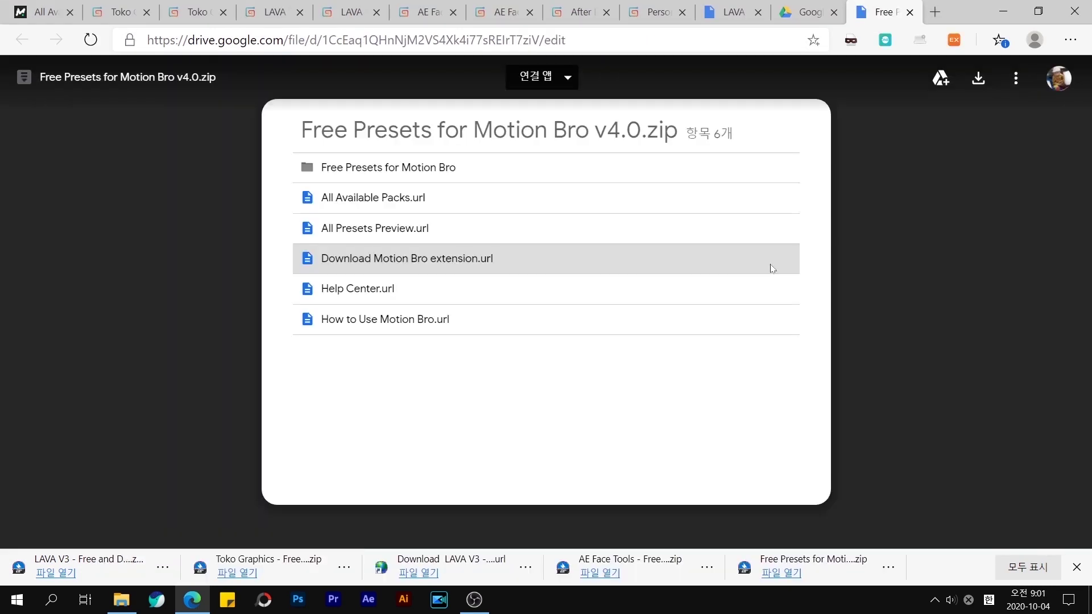
click(977, 77)
click(416, 230)
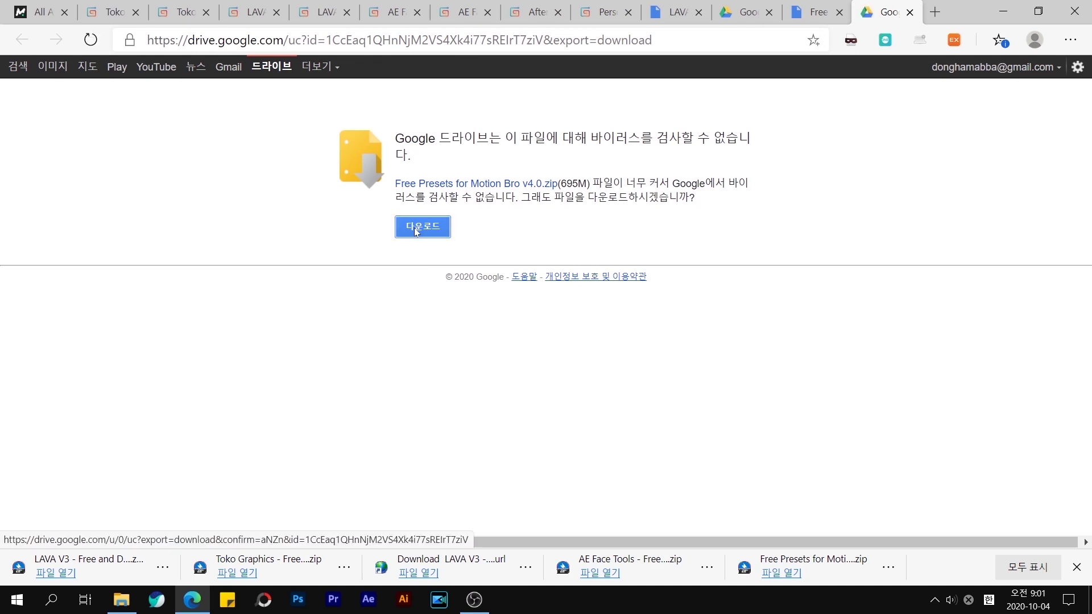
click(121, 599)
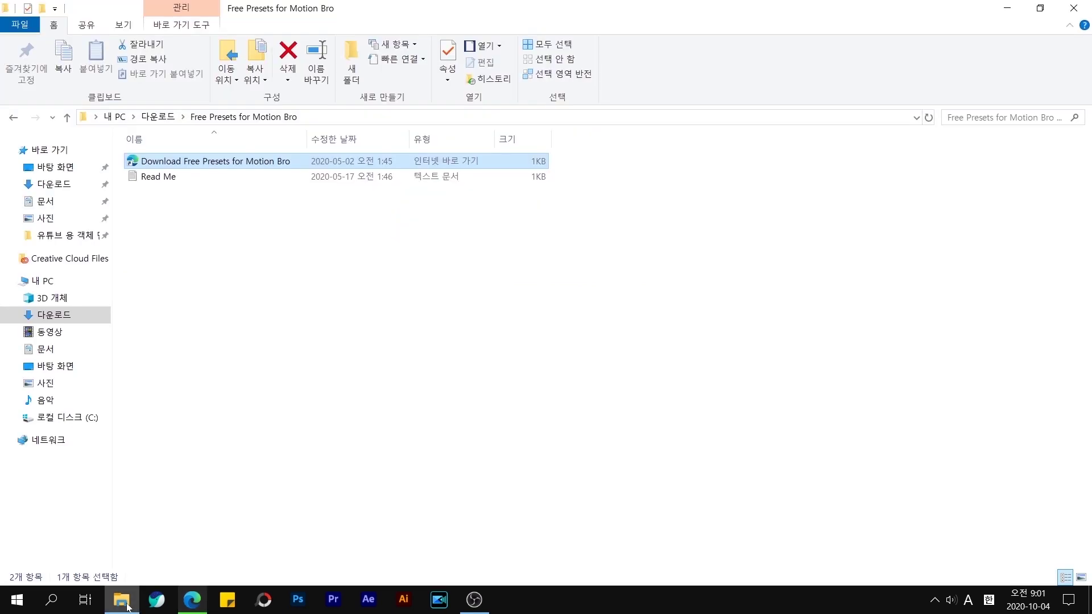
Browse into AE Face Tools 3.1 > AE Face Tools > STARTER PACK and select its 20 items.
click(169, 117)
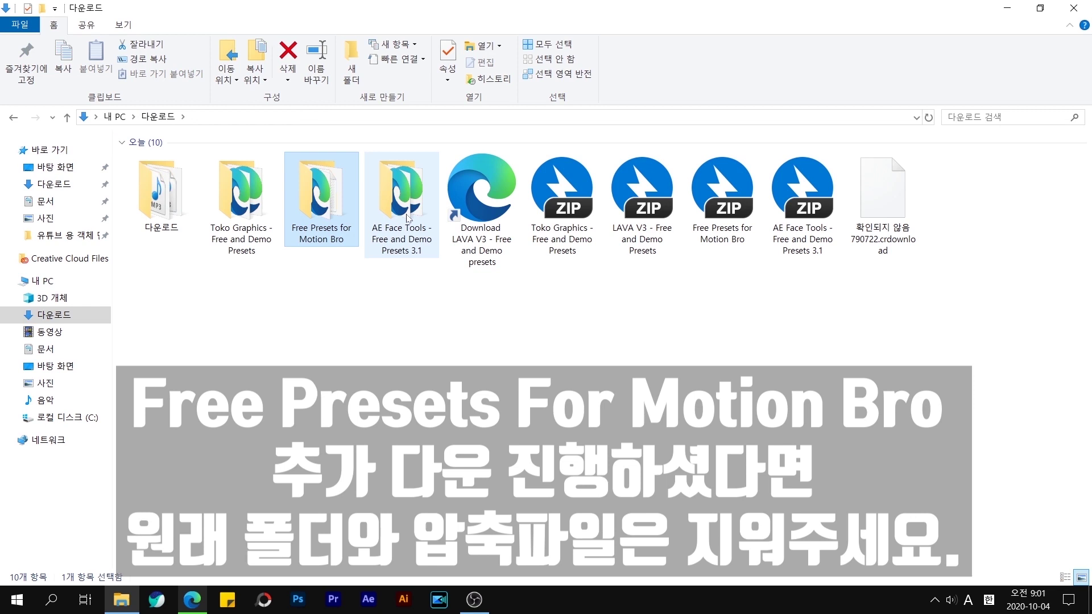
double_click(408, 203)
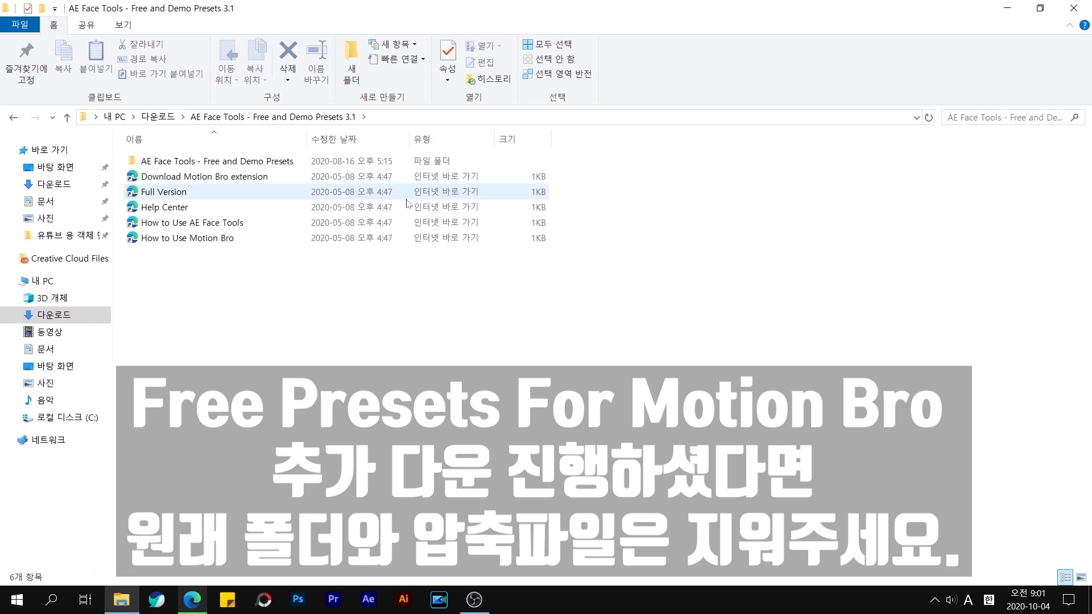
double_click(268, 162)
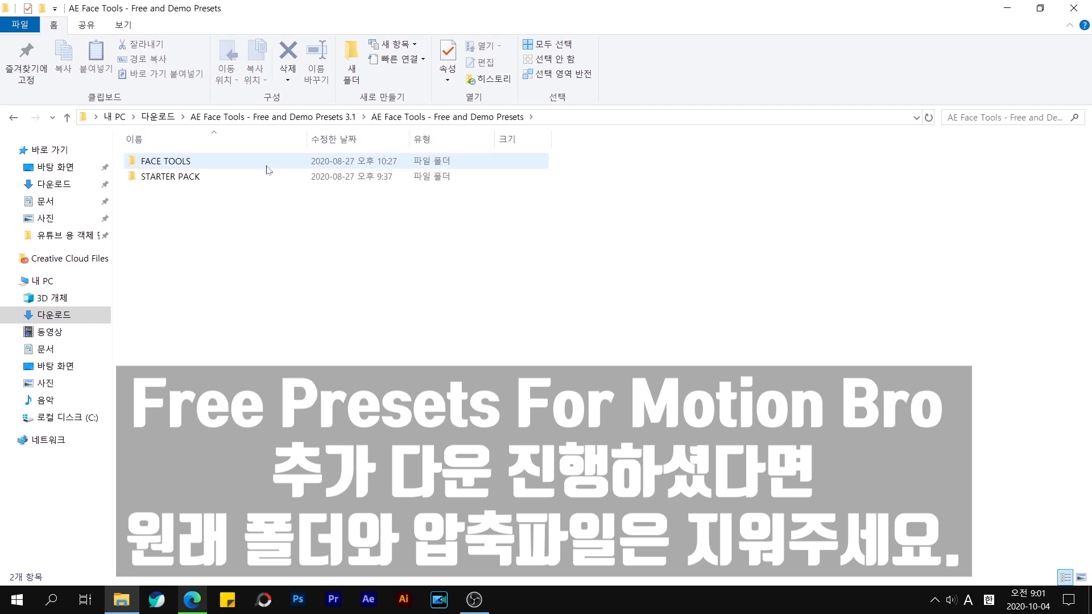
double_click(264, 177)
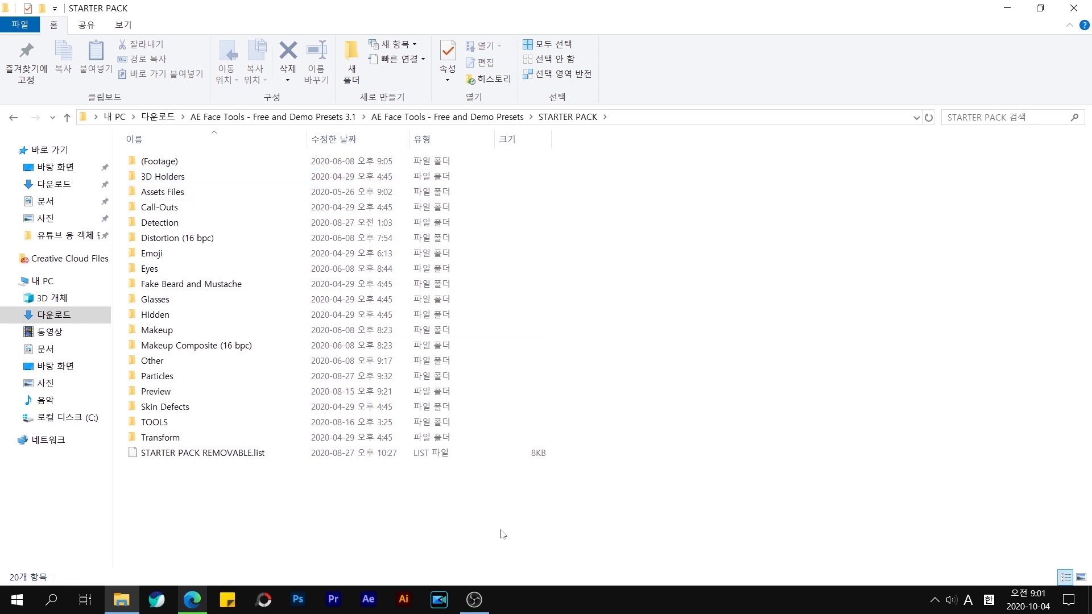
drag(503, 533, 119, 145)
Return to Downloads and permanently delete the Free Presets for Motion Bro folder.
click(211, 119)
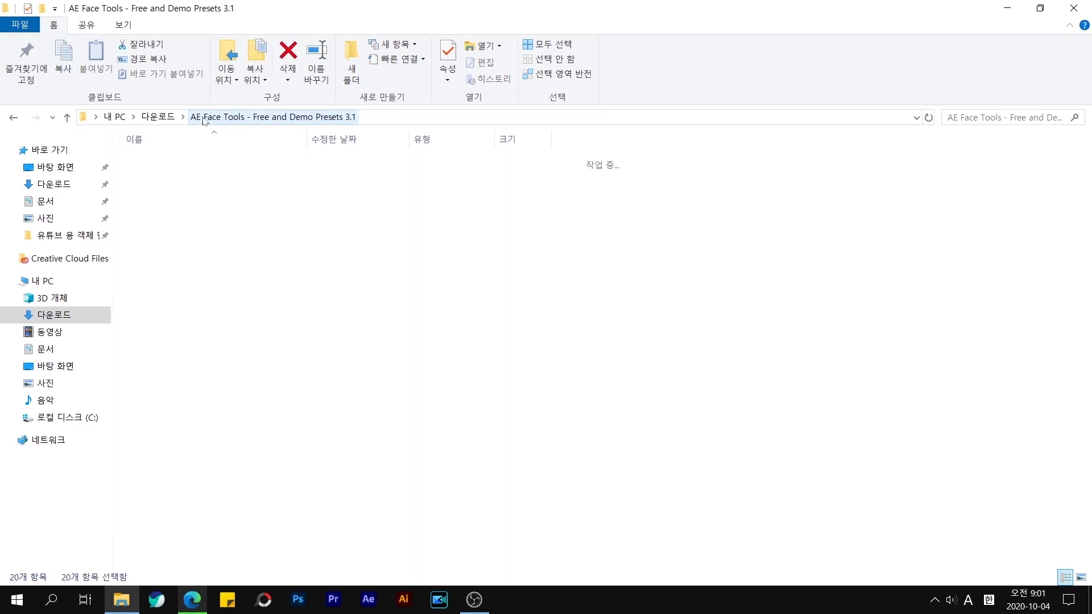
click(165, 117)
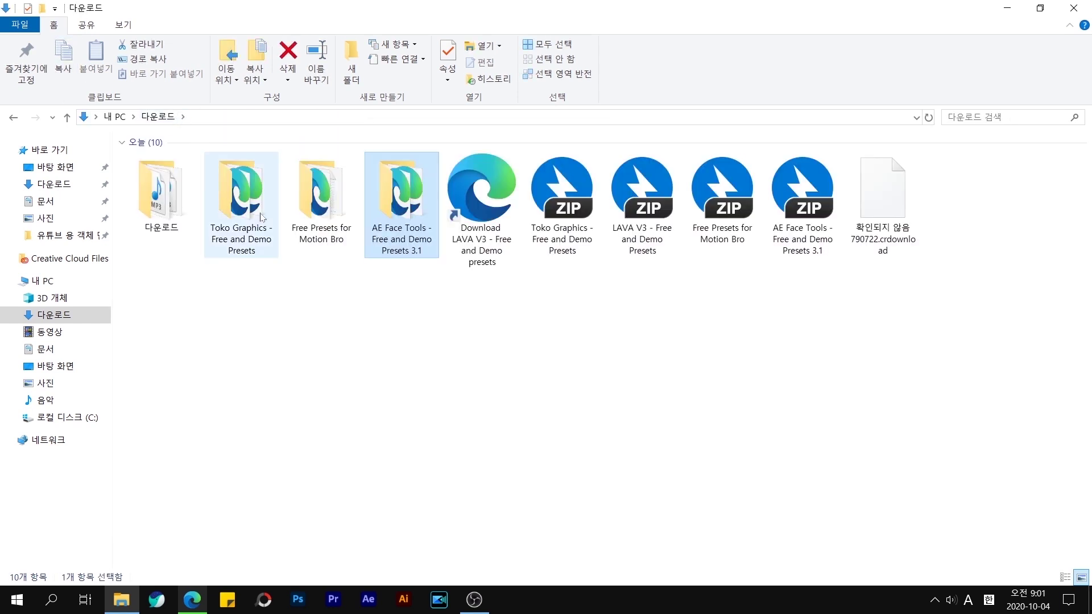
click(310, 232)
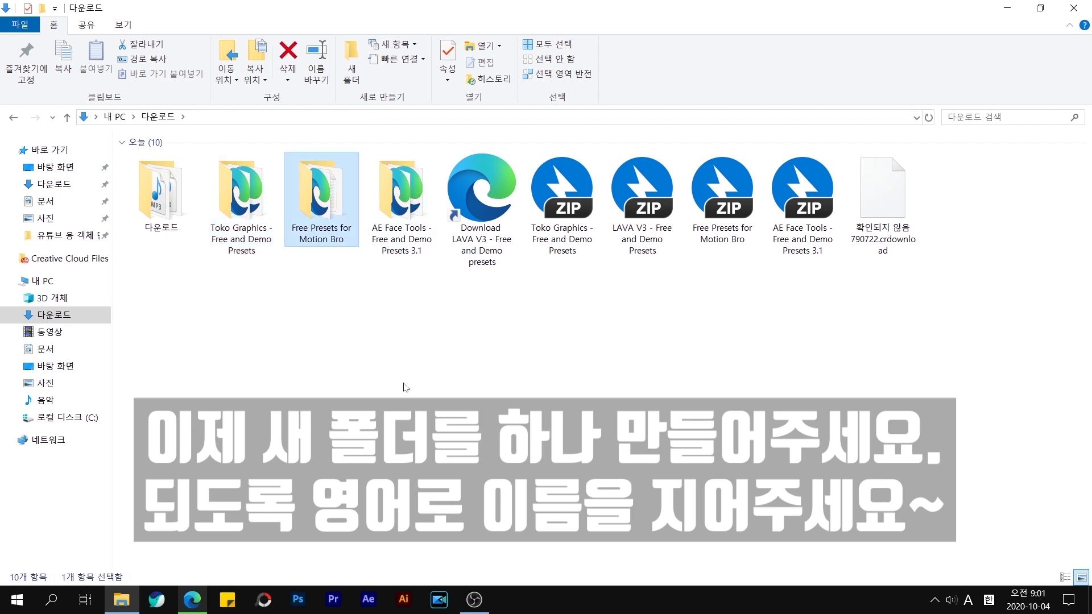
key(shift+Delete)
key(Return)
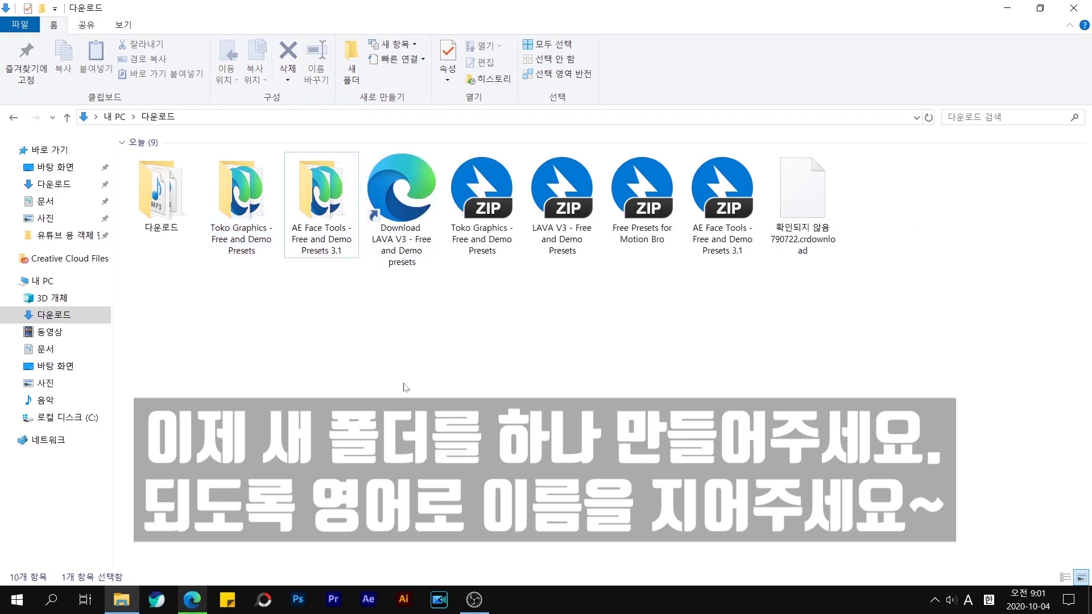
Create a new folder named Contents in Downloads.
right_click(398, 388)
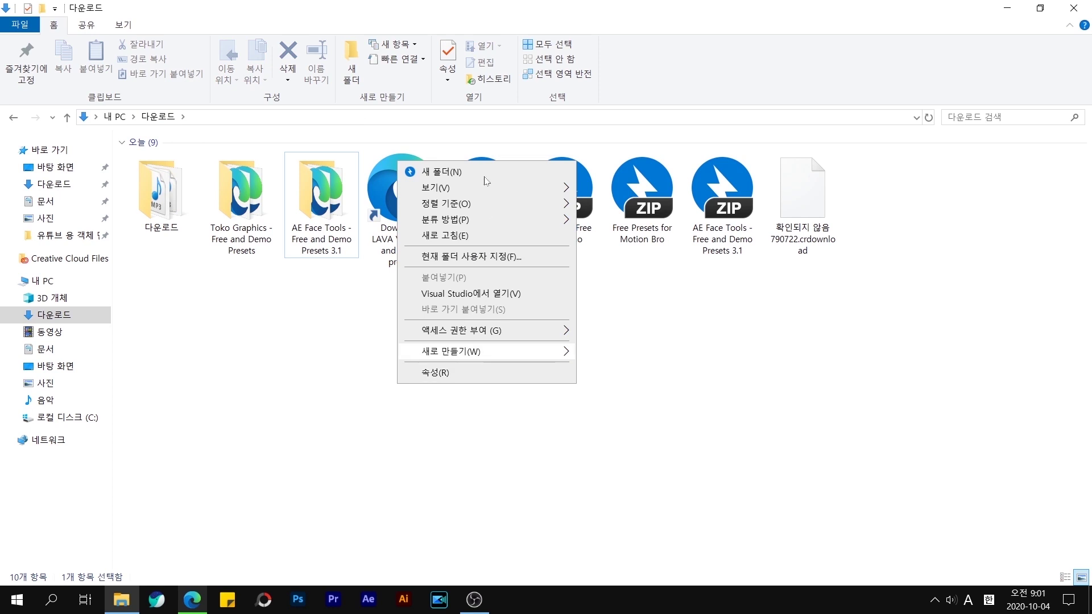
key(ctrl+shift+n)
text(Conten)
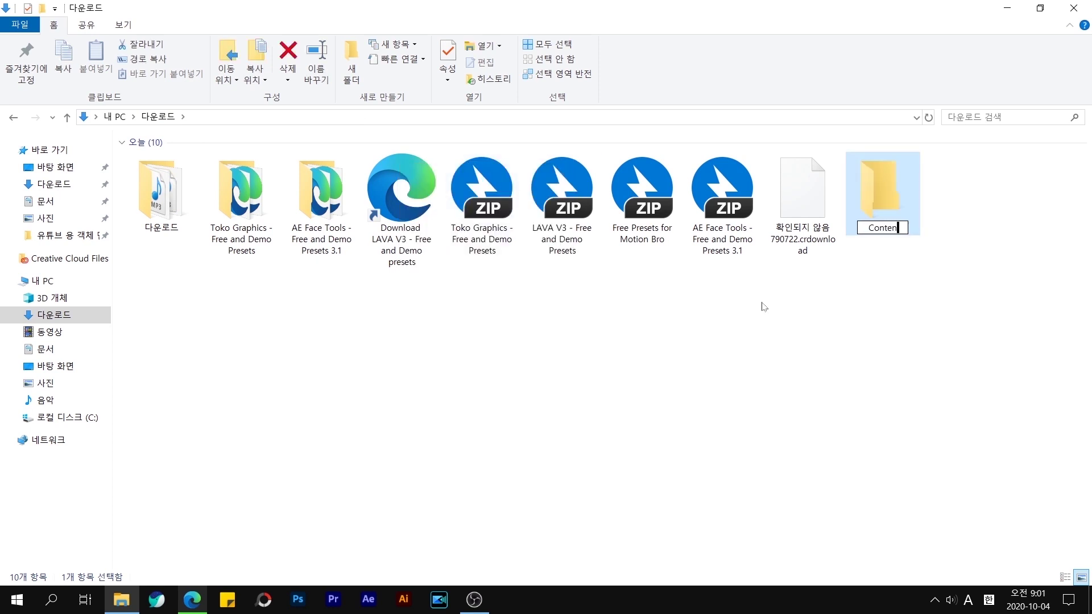
text(ts)
key(Return)
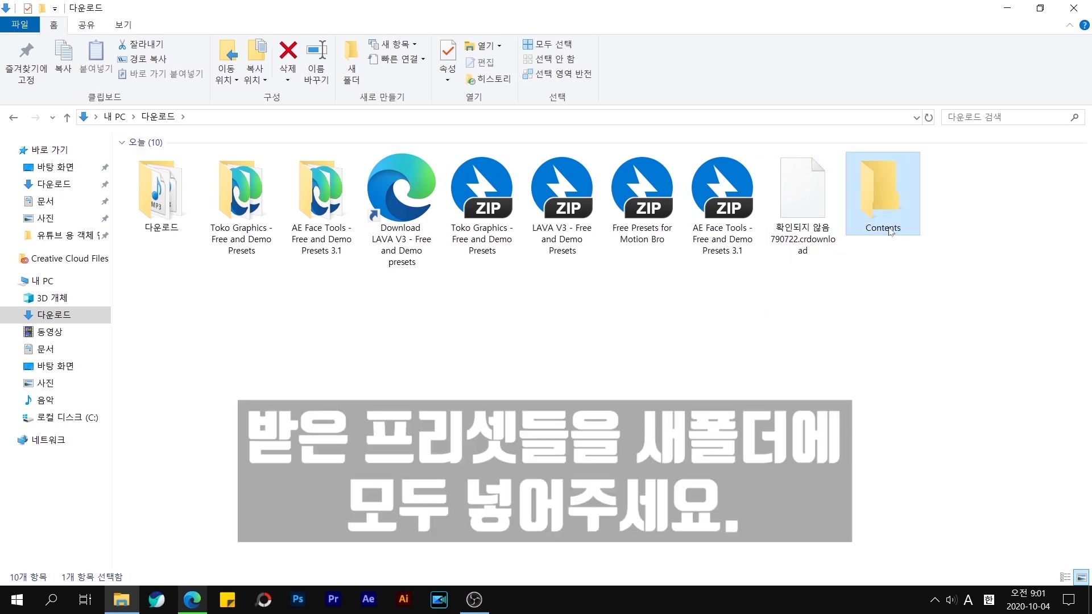
Move the Toko Graphics and AE Face Tools preset folders into Contents.
click(259, 210)
ctrl+click(312, 216)
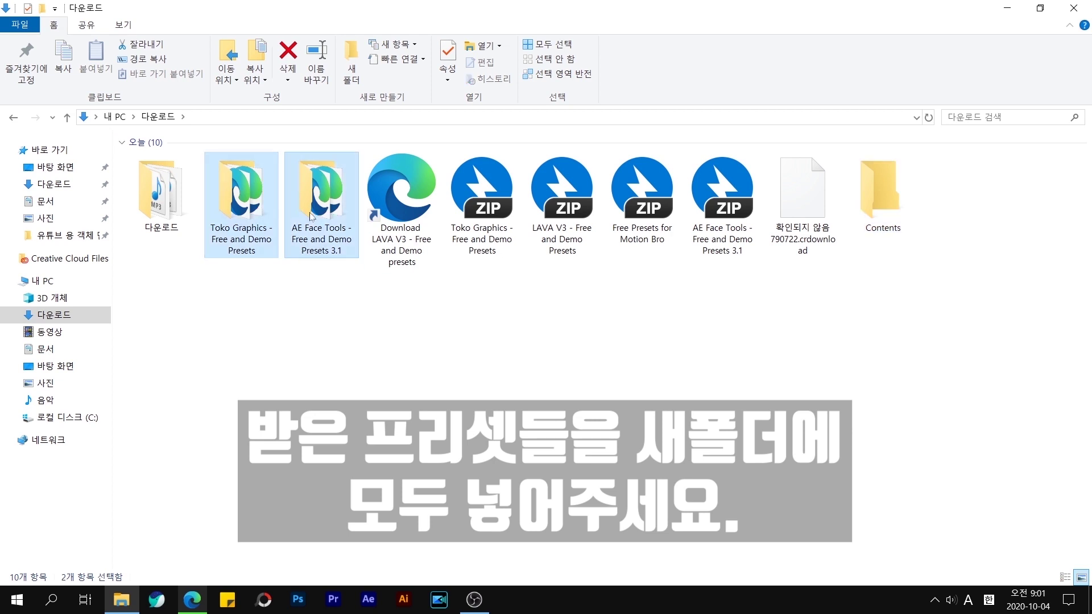
drag(320, 197, 884, 205)
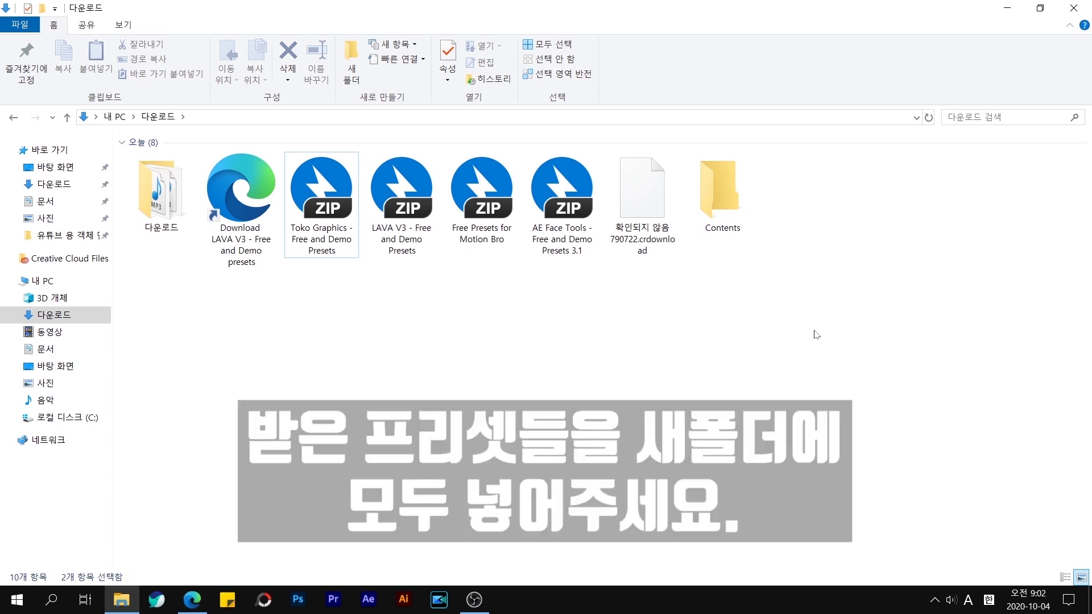
right_click(731, 224)
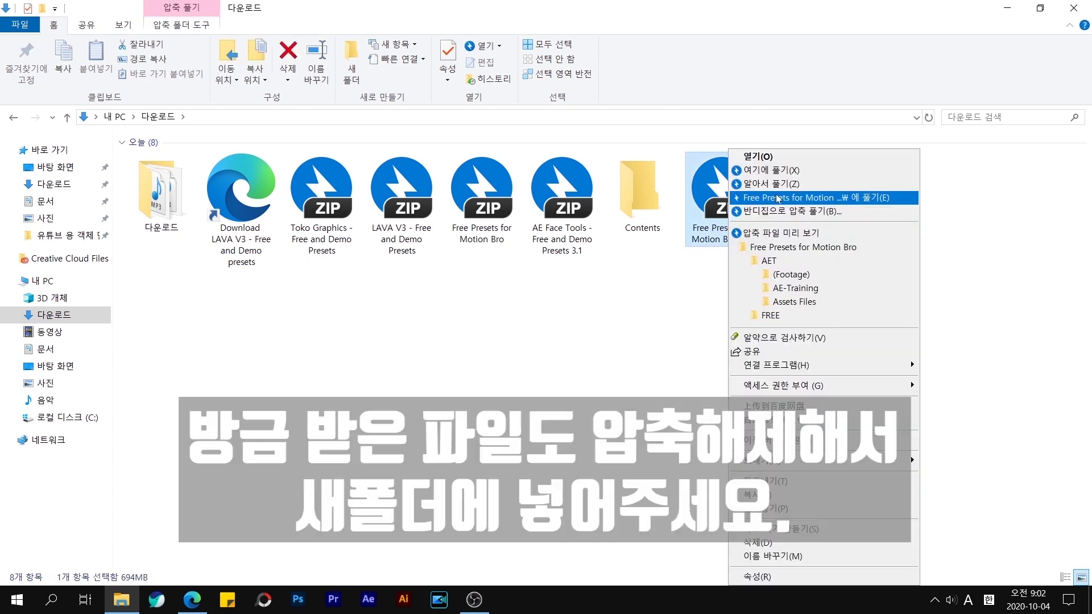
Extract the Free Presets for Motion Bro v4.0 zip into its own folder and look inside.
click(778, 199)
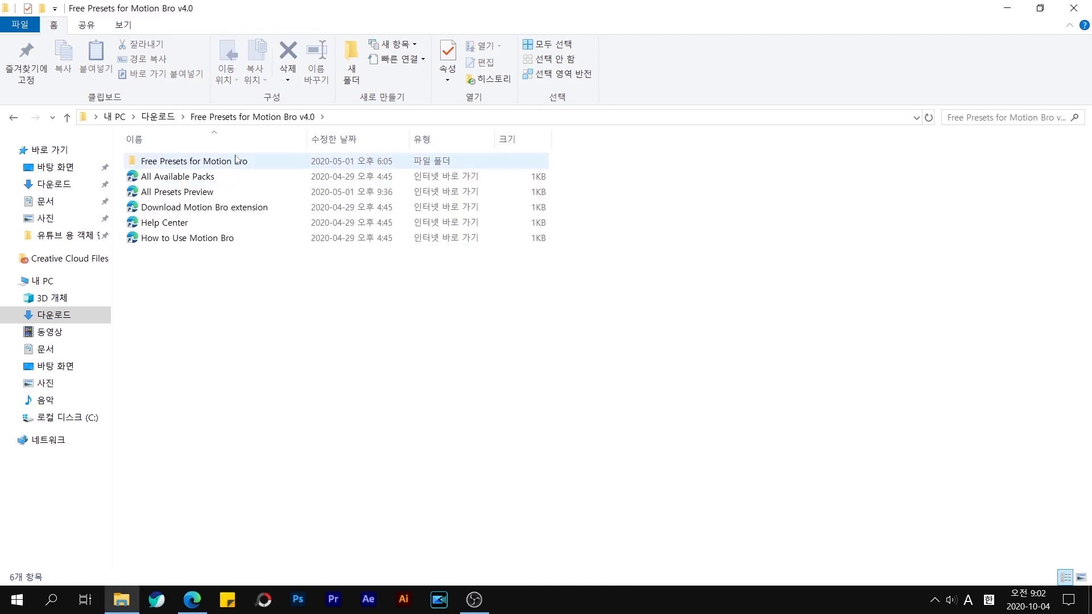
double_click(236, 161)
click(265, 120)
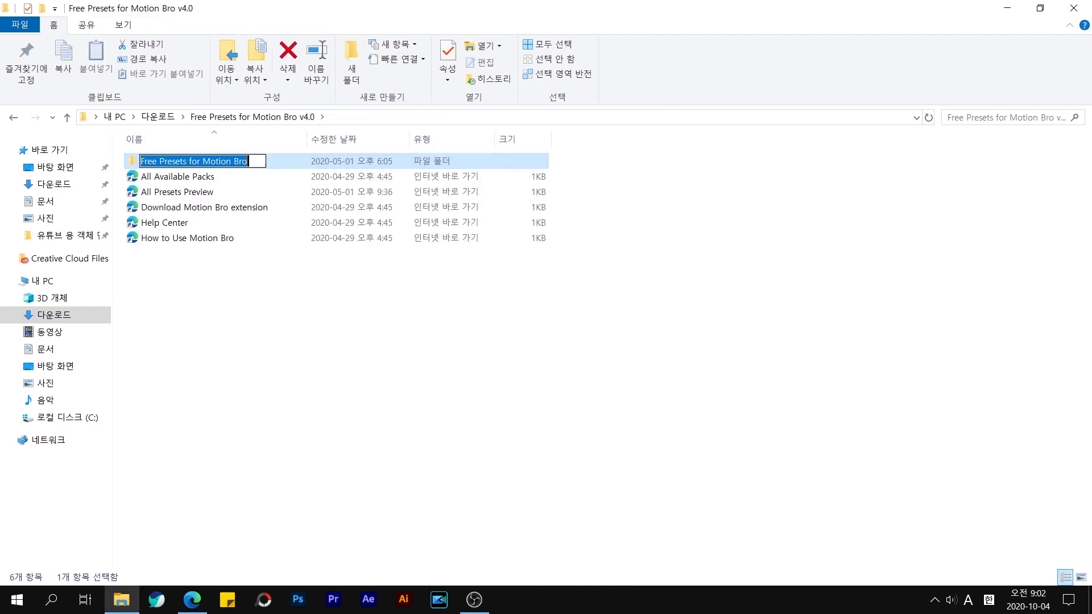
Copy the Free Presets for Motion Bro folder into Downloads\Contents.
right_click(193, 163)
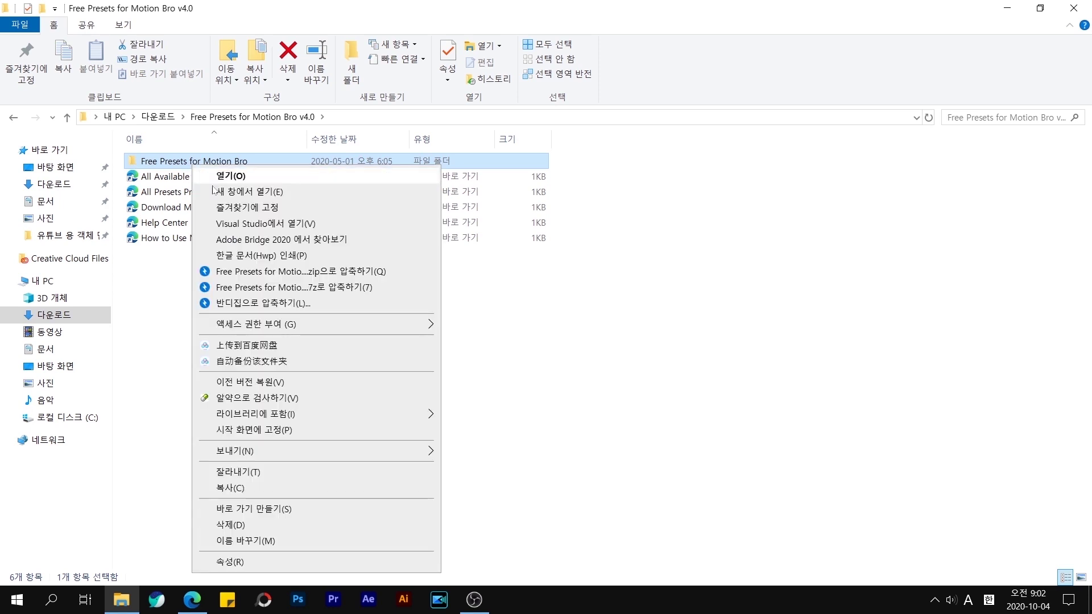
click(317, 473)
click(155, 117)
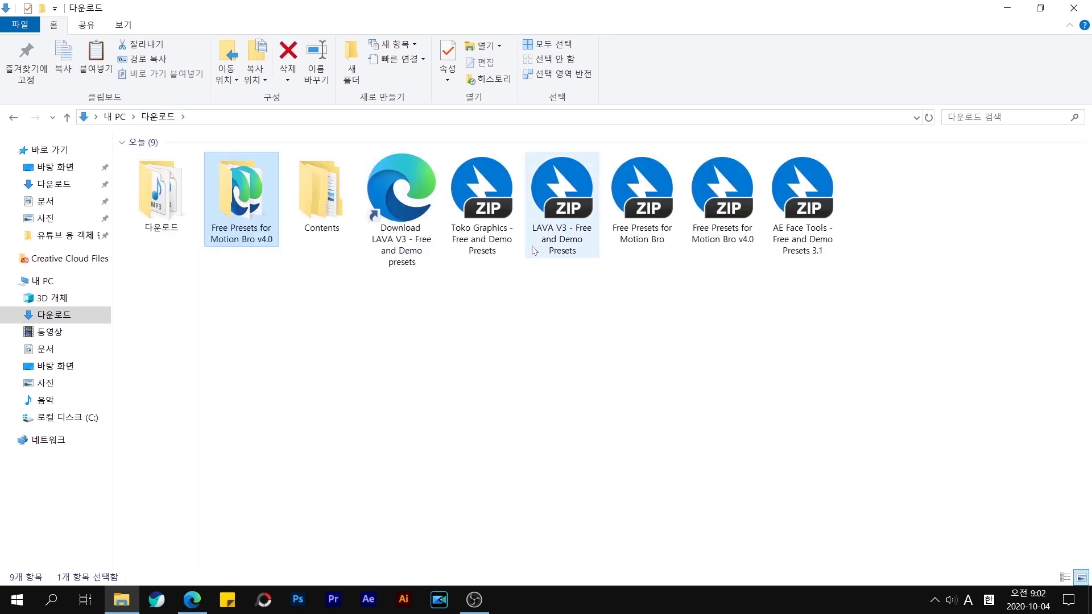
double_click(342, 220)
right_click(391, 280)
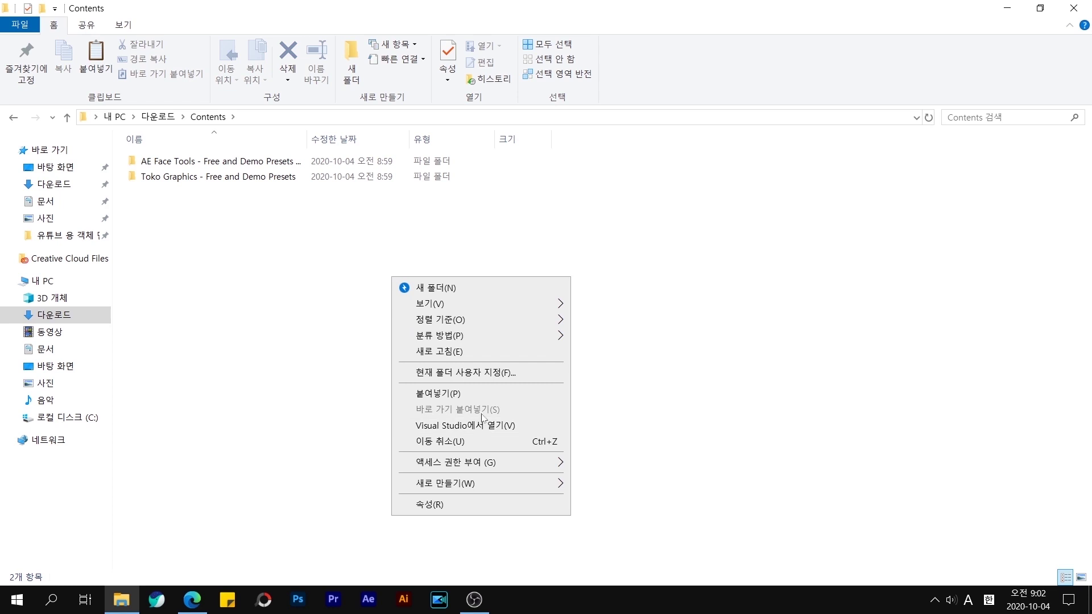
click(421, 393)
click(159, 117)
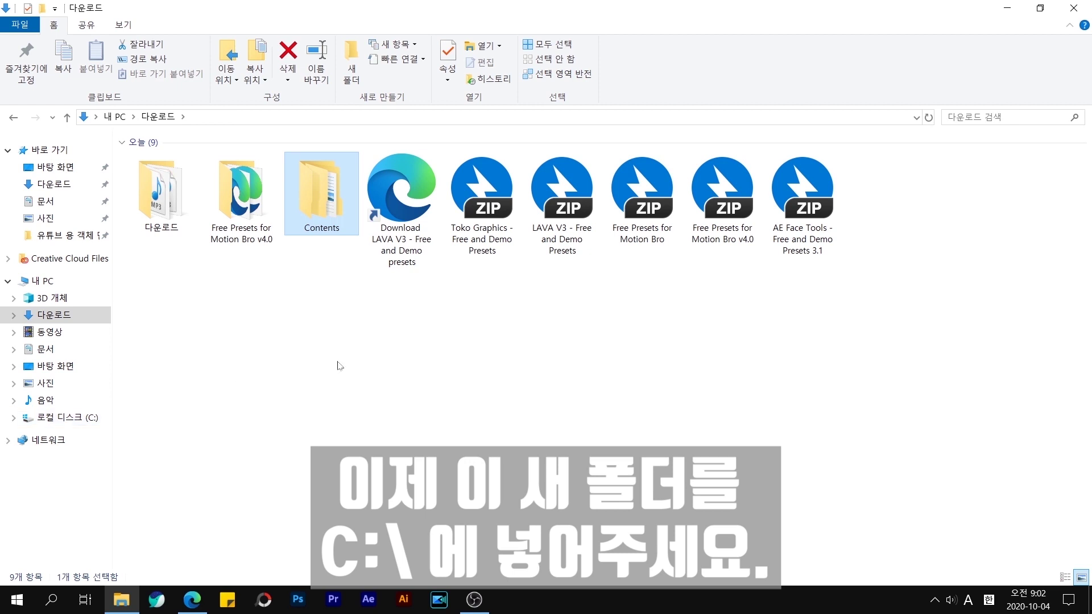
Cut the Contents folder from Downloads and paste it into the root of C:.
right_click(329, 221)
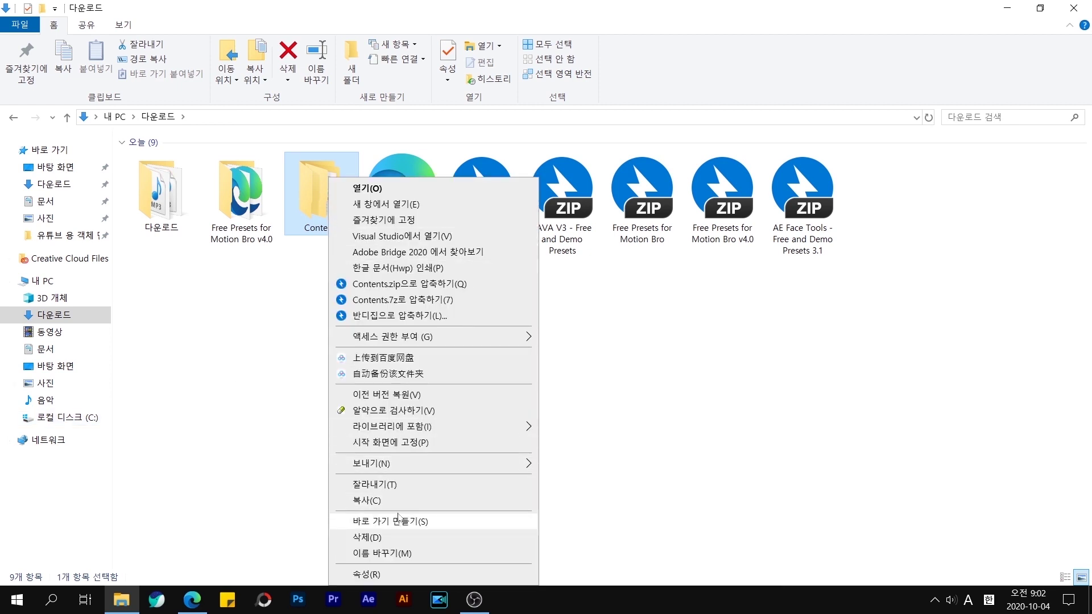
click(400, 486)
click(60, 417)
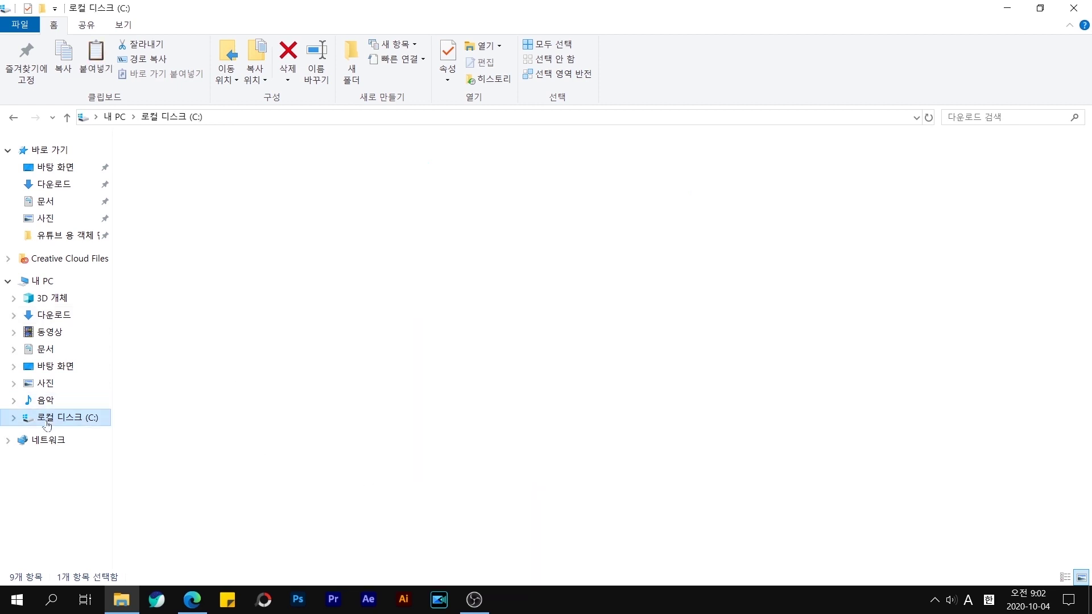
right_click(673, 268)
click(762, 371)
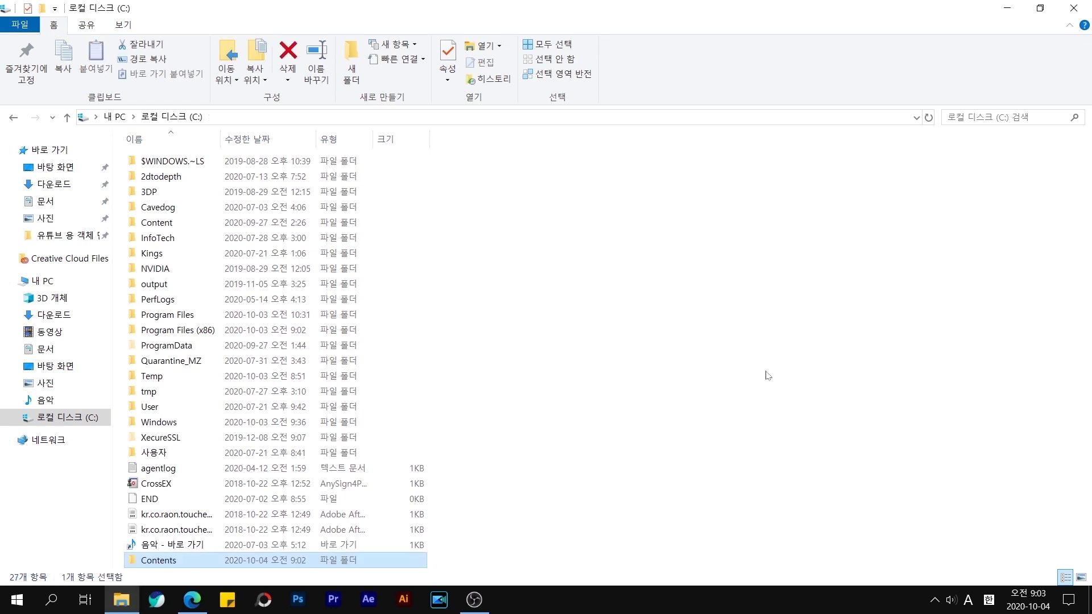
Browse C:\Content and its Free Presets v4.0 folder, then open C:\Contents.
double_click(173, 223)
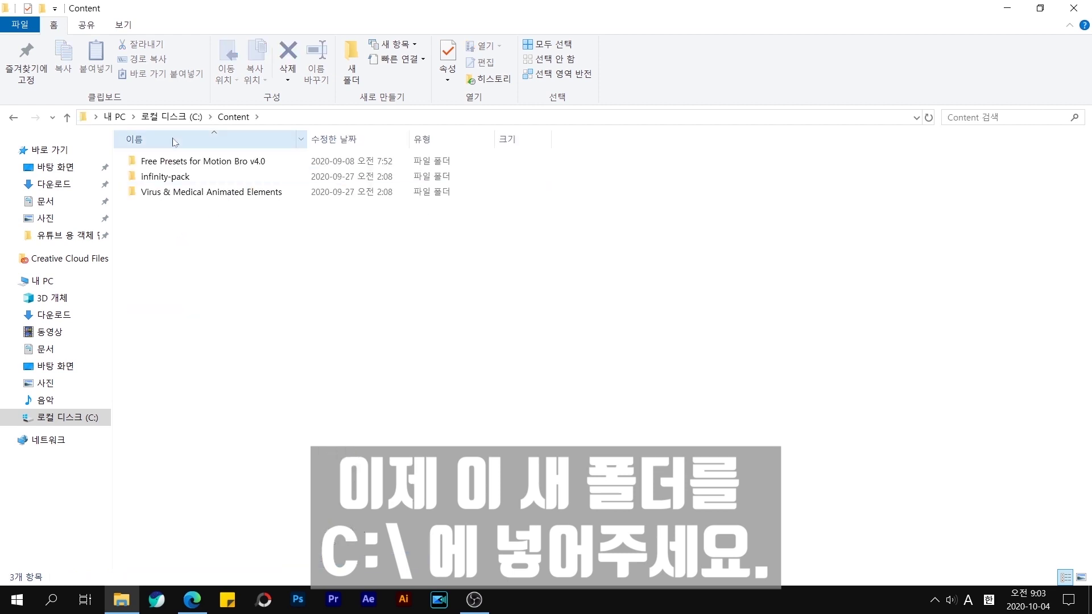
double_click(184, 162)
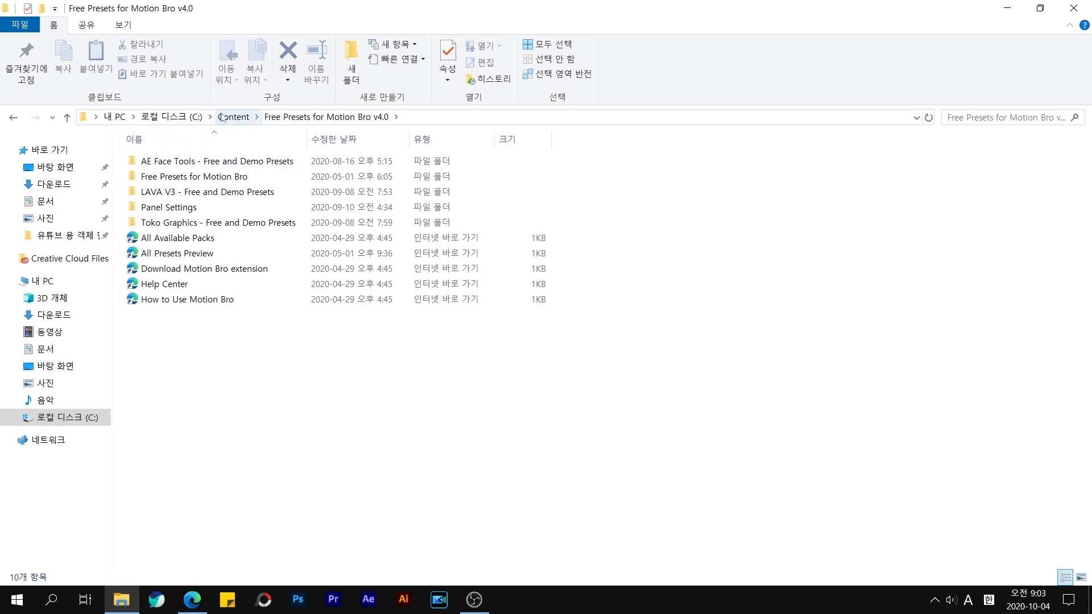
click(233, 117)
click(168, 117)
click(173, 241)
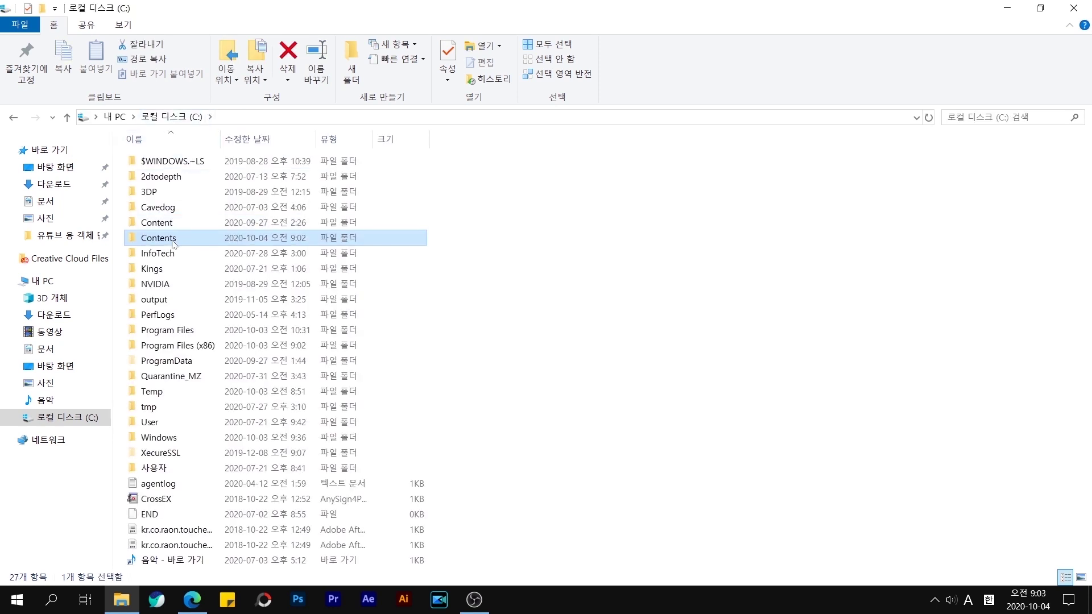
double_click(174, 240)
drag(270, 268, 512, 342)
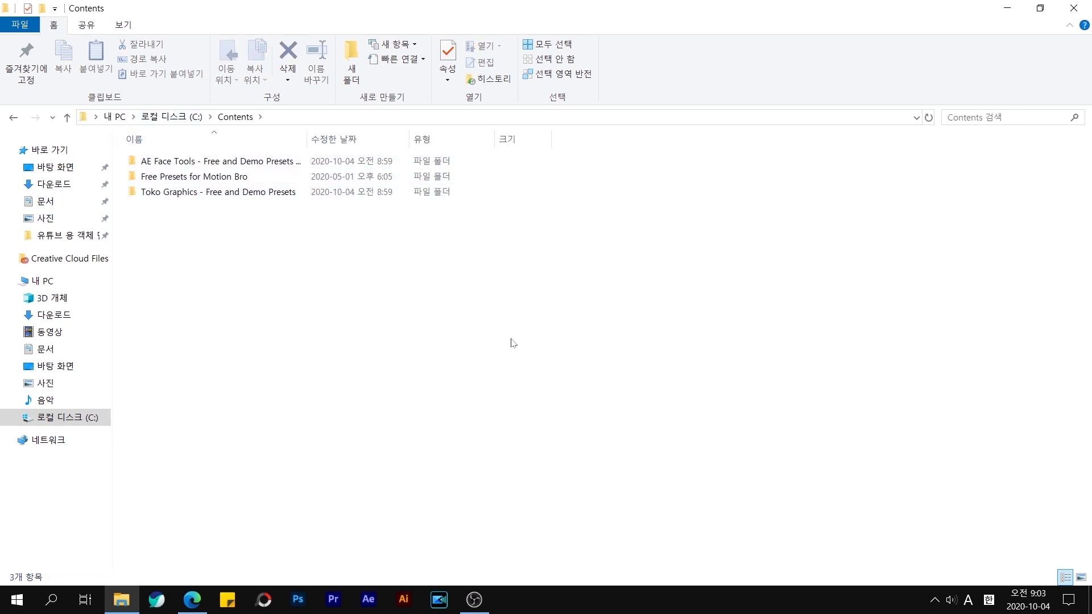
Launch After Effects 2020 from the taskbar and start a new empty project.
click(371, 608)
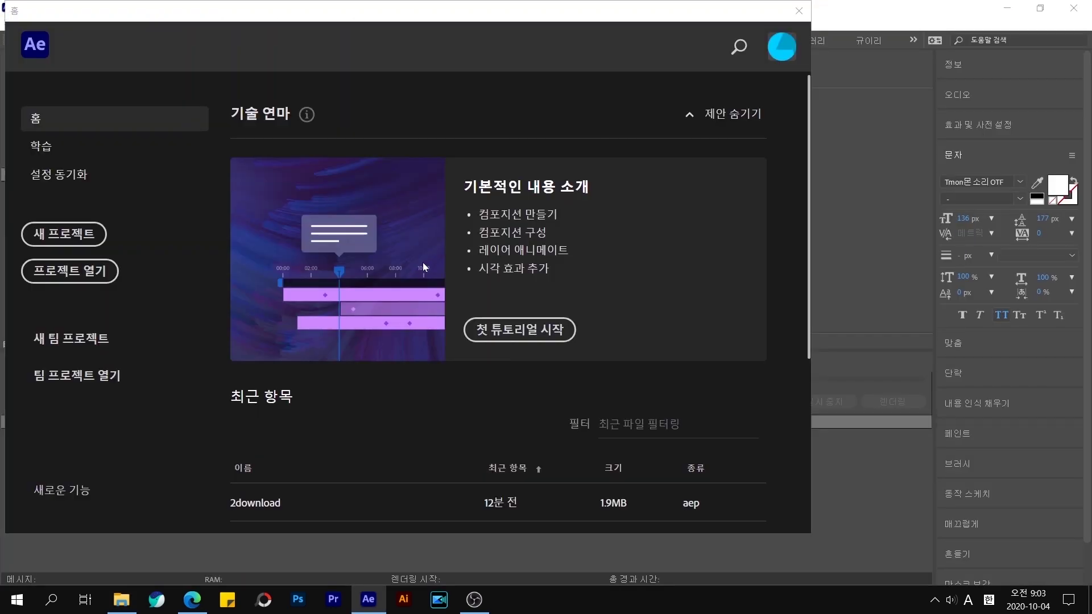
click(49, 237)
Add an HDTV 1080 composition, open the Motion Bro v3.1.2 panel and begin changing its packages folder.
click(497, 227)
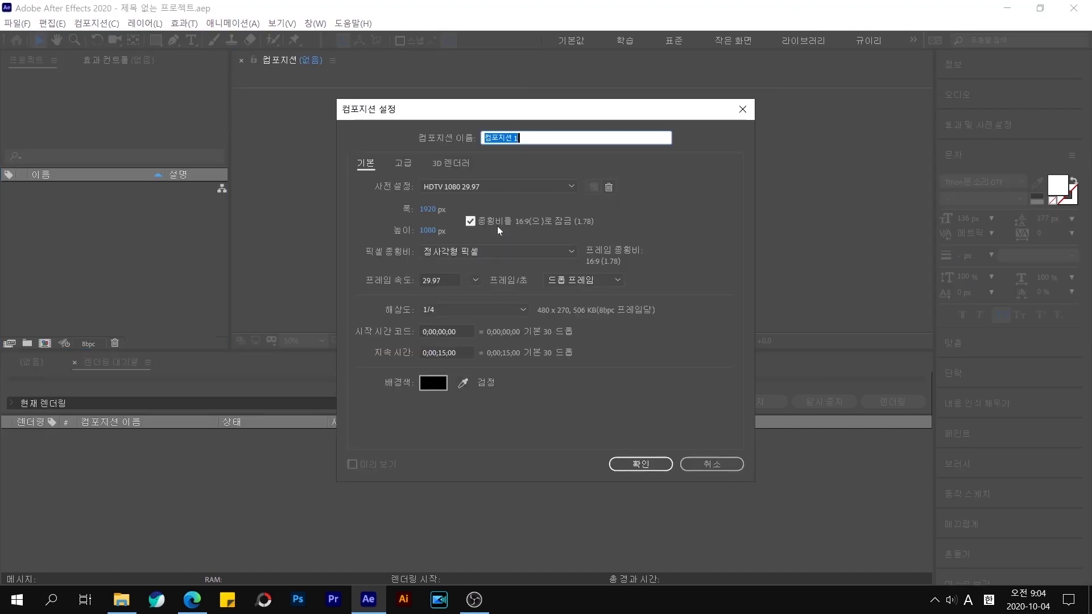
key(Return)
click(315, 24)
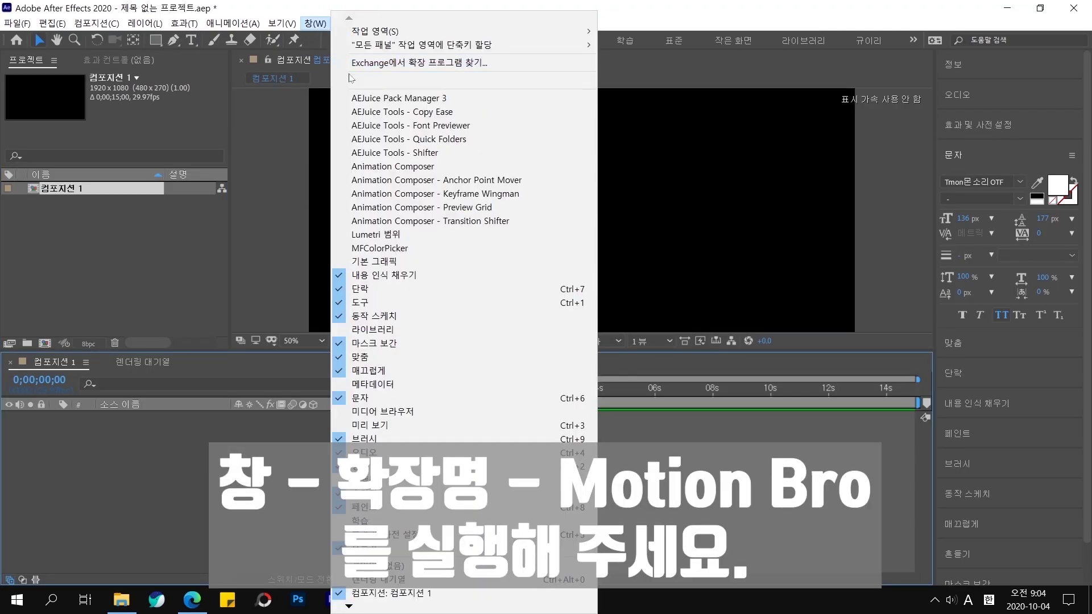
mouse_move(381, 80)
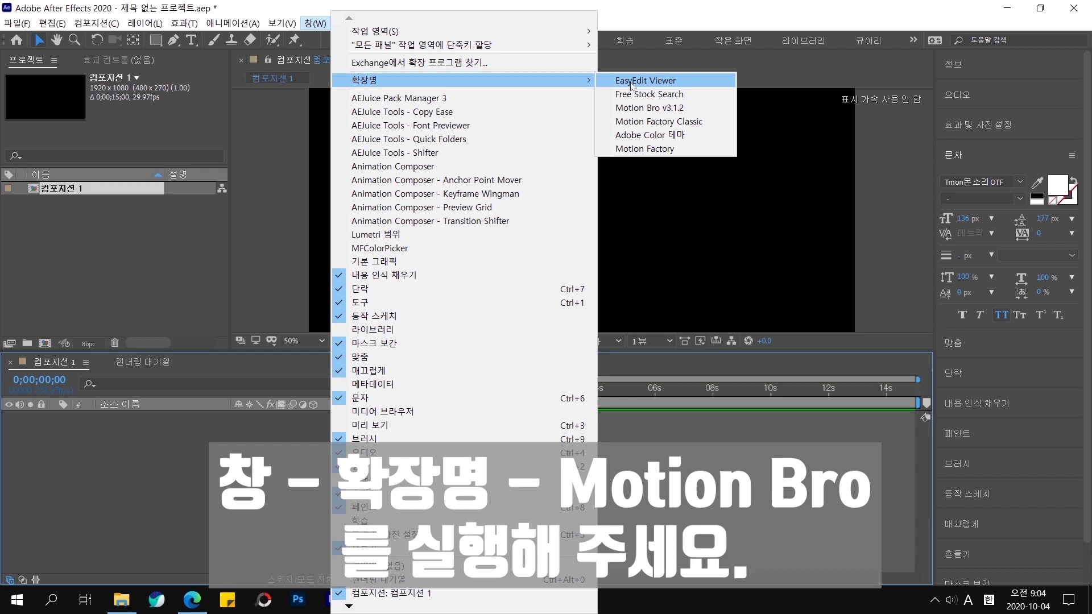
click(680, 108)
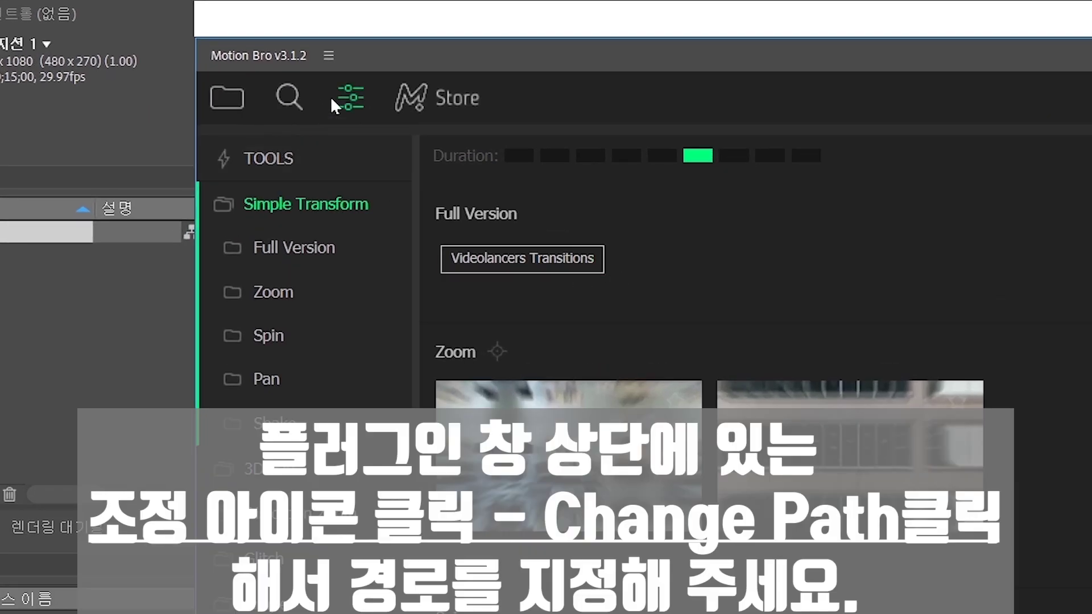
click(351, 98)
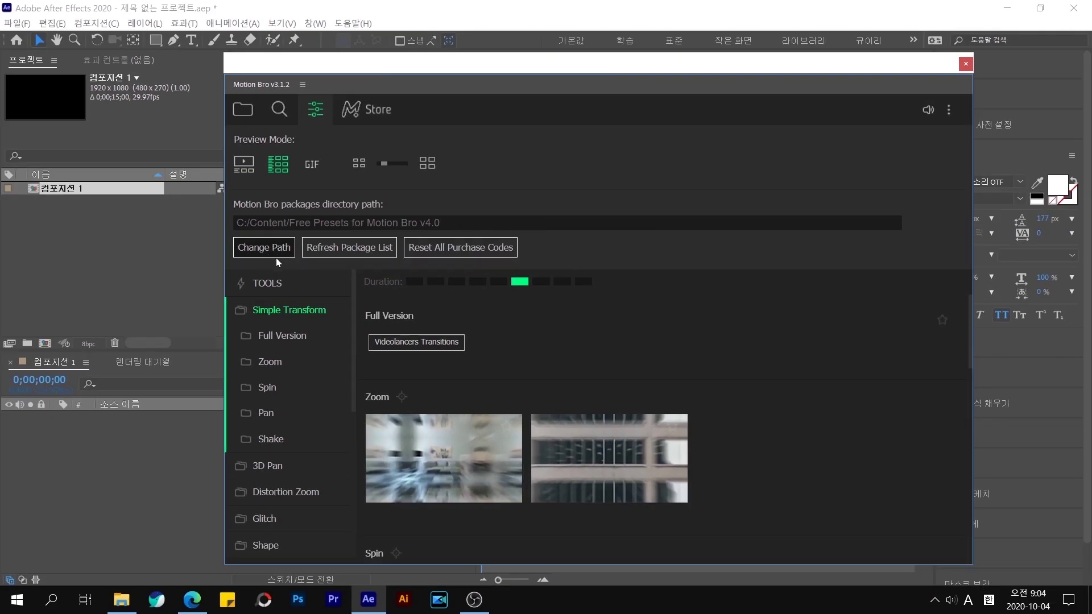
click(251, 251)
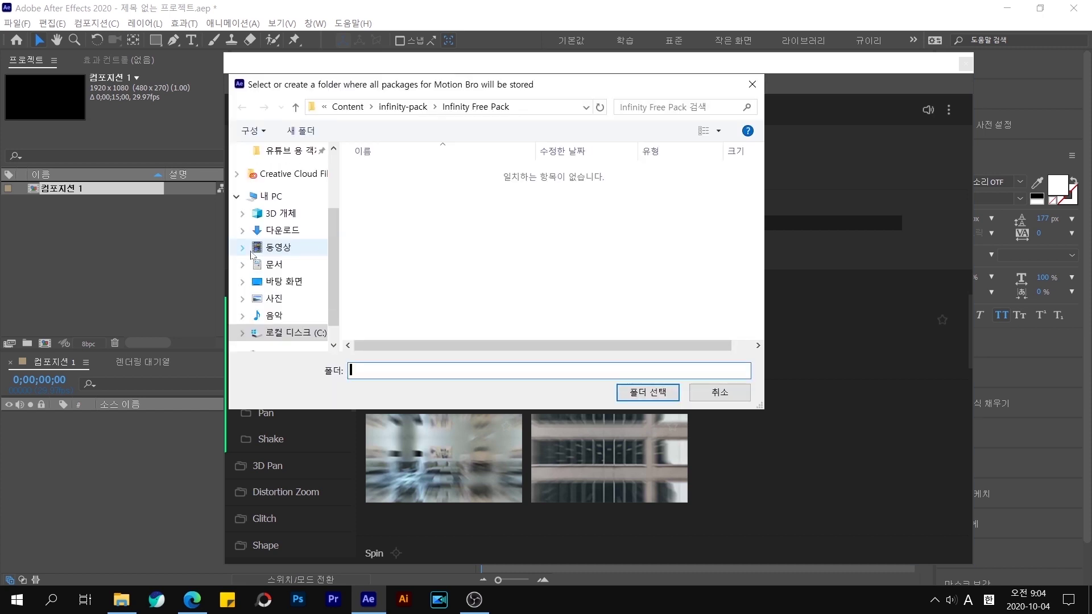
Set Motion Bro's packages path to C:\Contents.
click(421, 107)
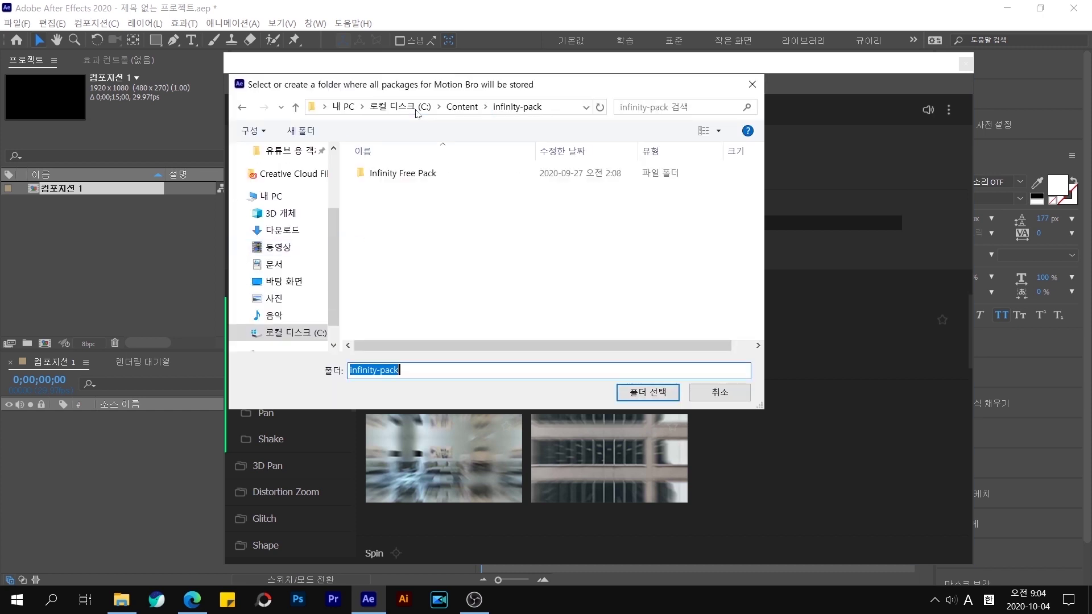
click(424, 108)
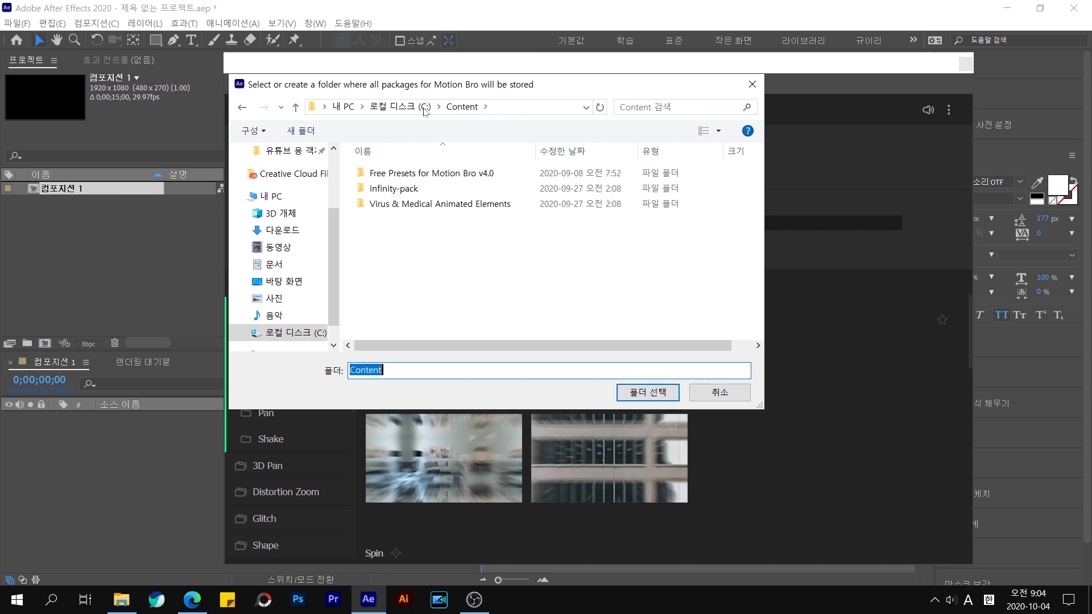
click(424, 108)
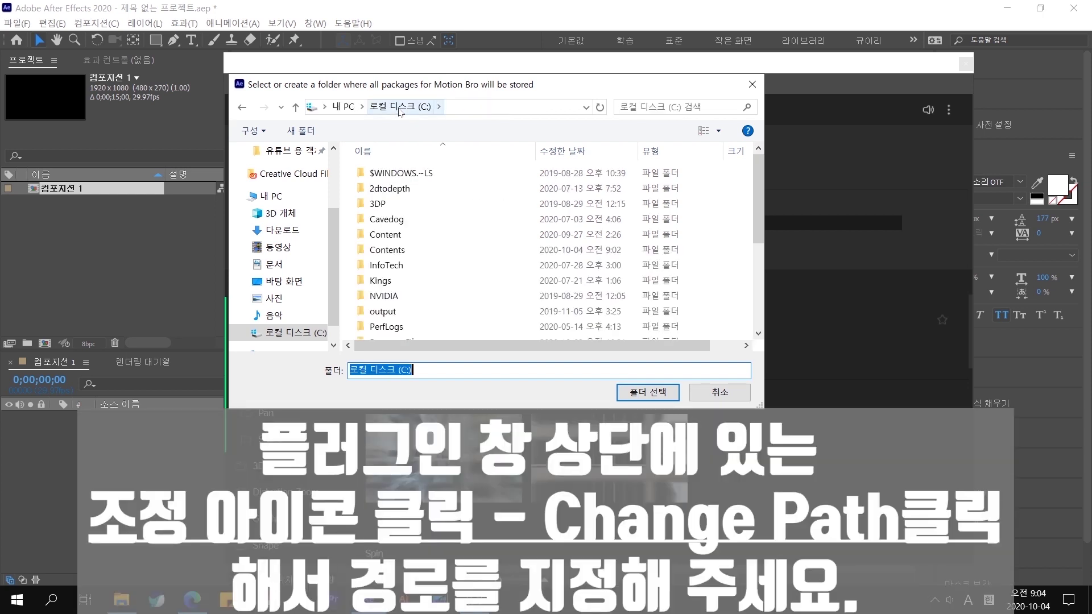
double_click(420, 251)
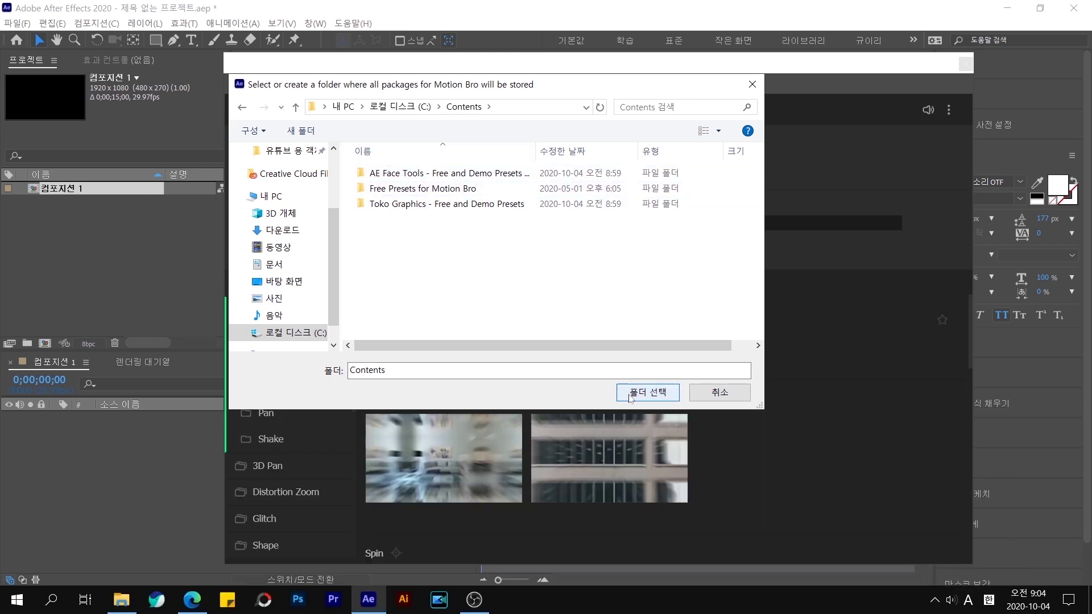
click(630, 394)
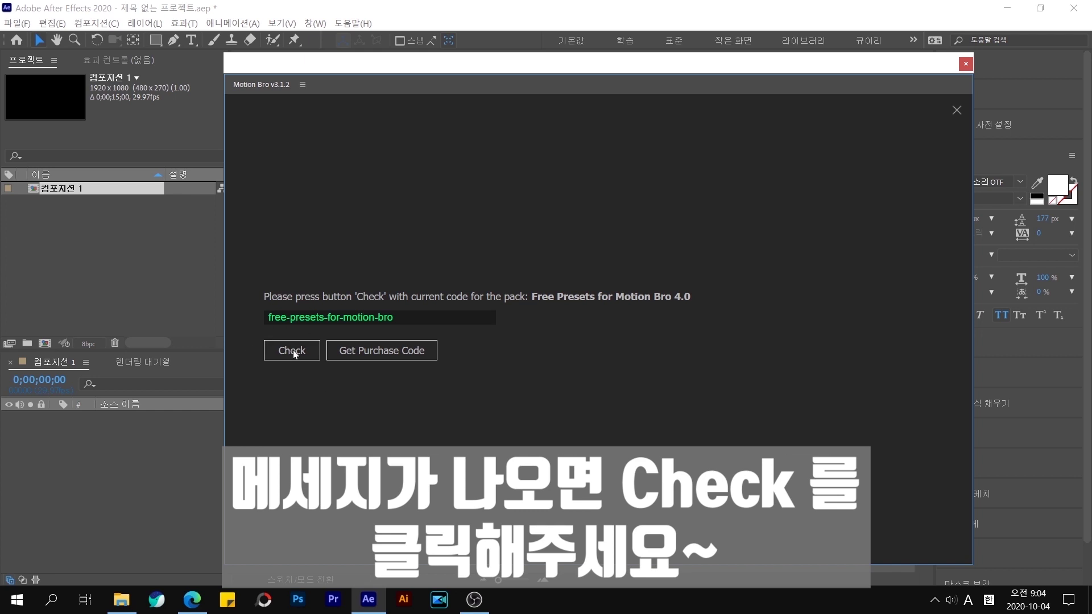
Confirm the Free Presets 4.0 and Toko Graphics pack codes and dismiss the Face Tools notice.
click(292, 352)
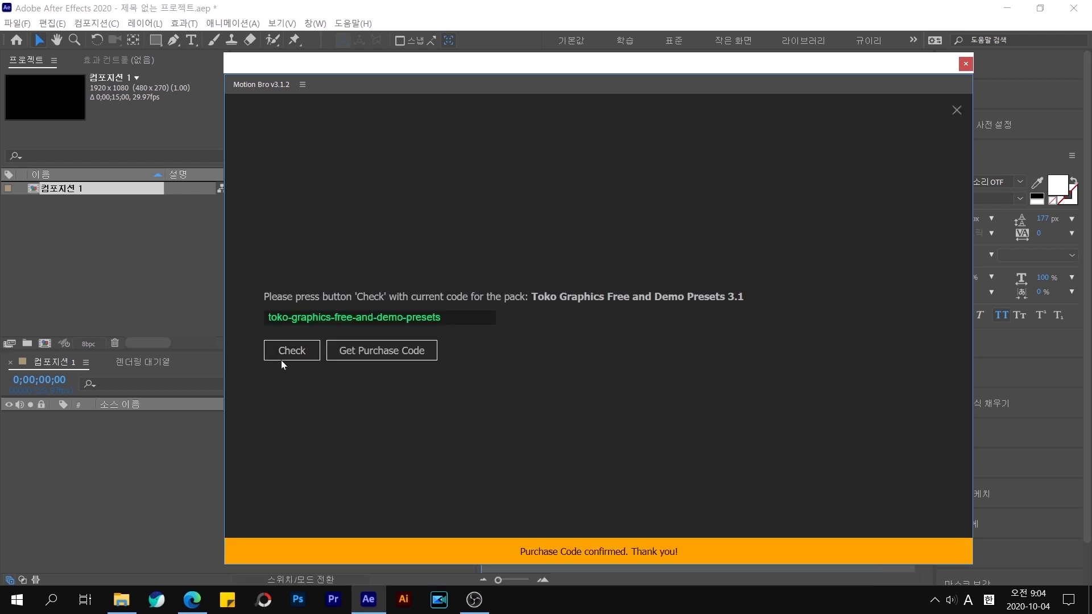
click(291, 352)
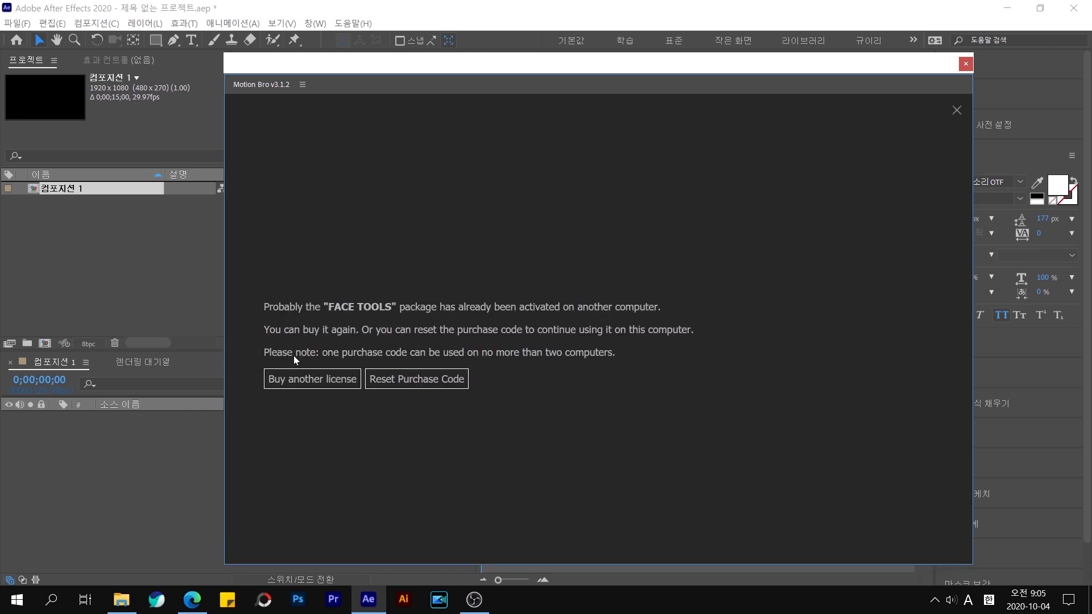
click(407, 379)
click(309, 337)
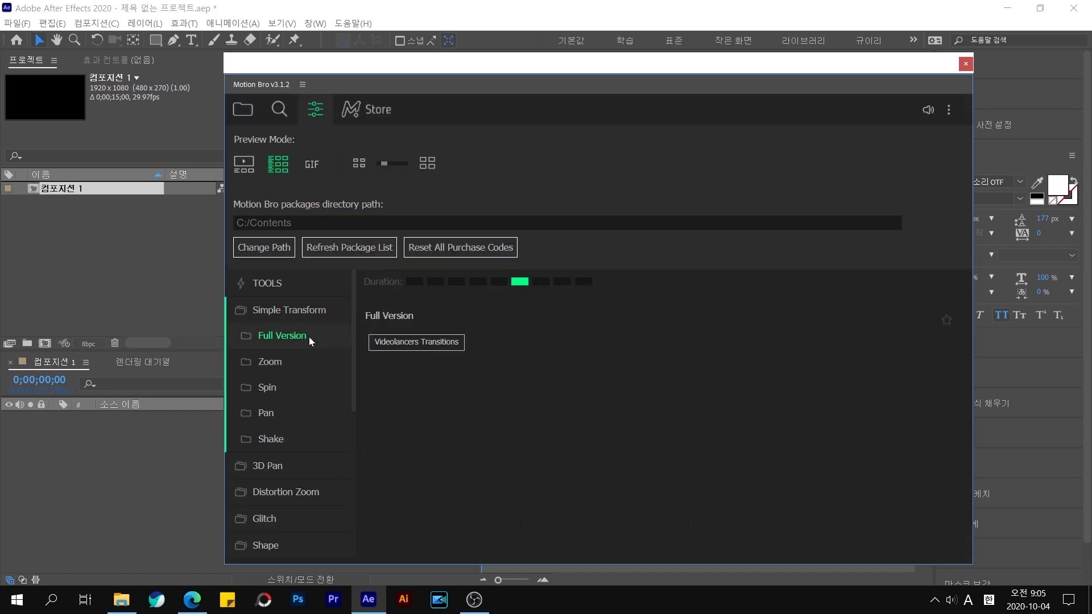
Browse Motion Bro's Spin, Shake, Design Layouts and Split preset categories.
click(287, 362)
click(287, 388)
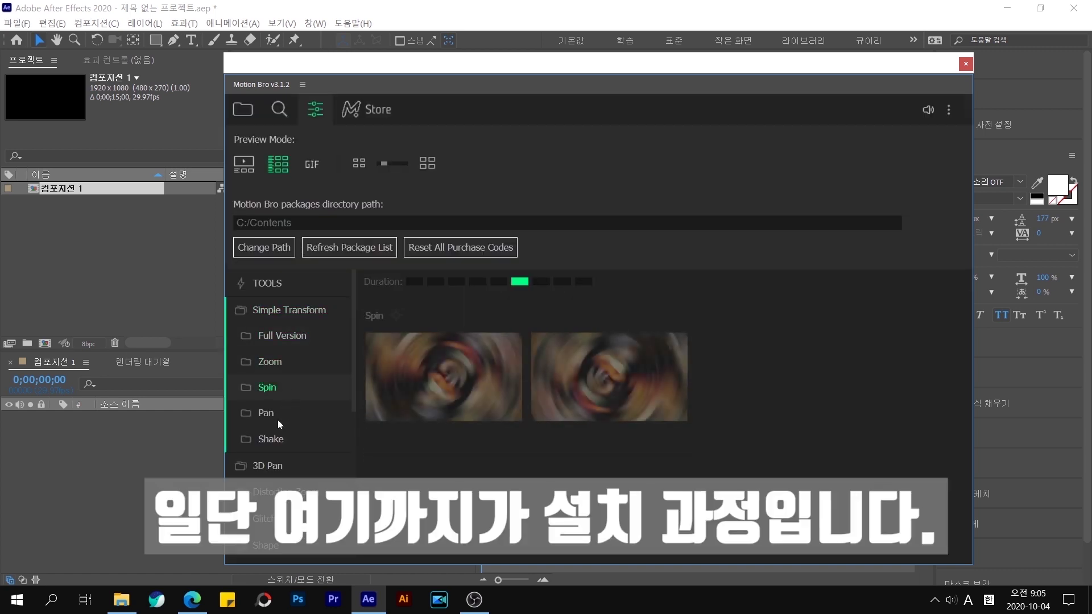
click(275, 439)
scroll(291, 431, down, 2)
scroll(285, 431, down, 2)
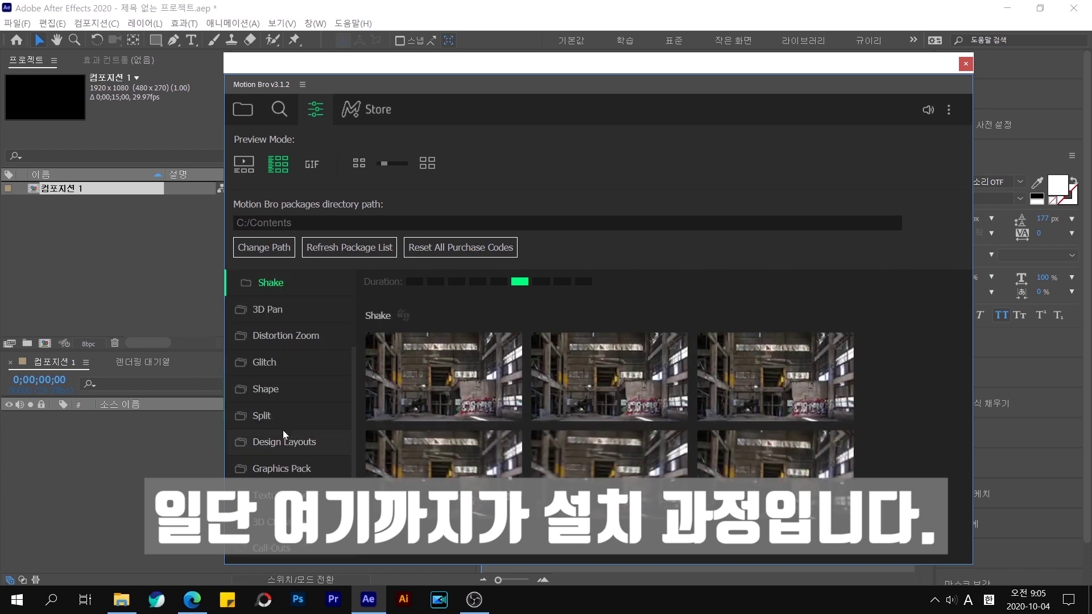
click(284, 441)
click(282, 467)
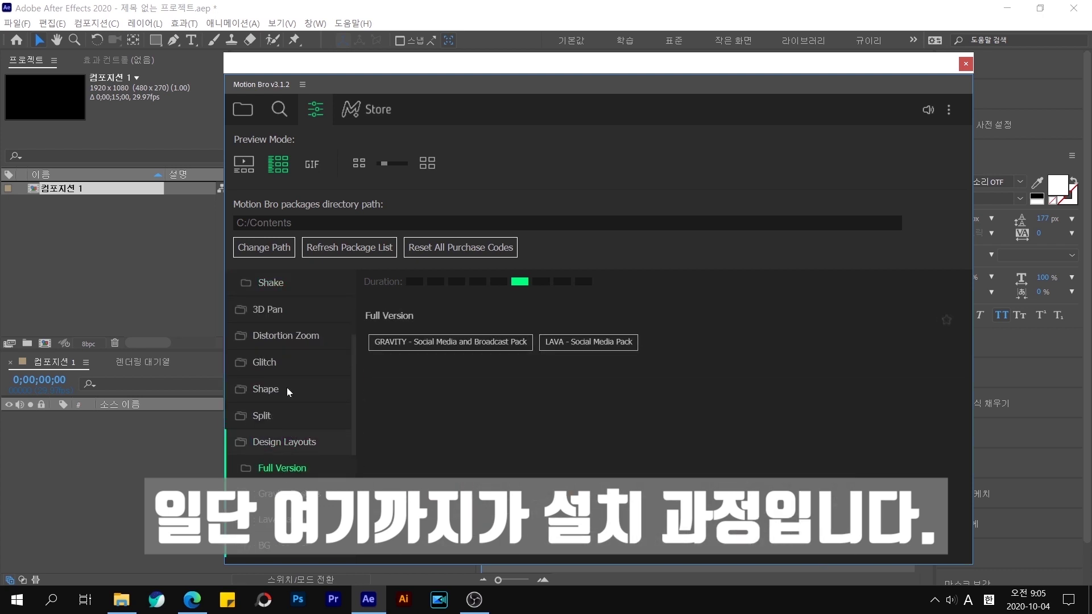
click(249, 112)
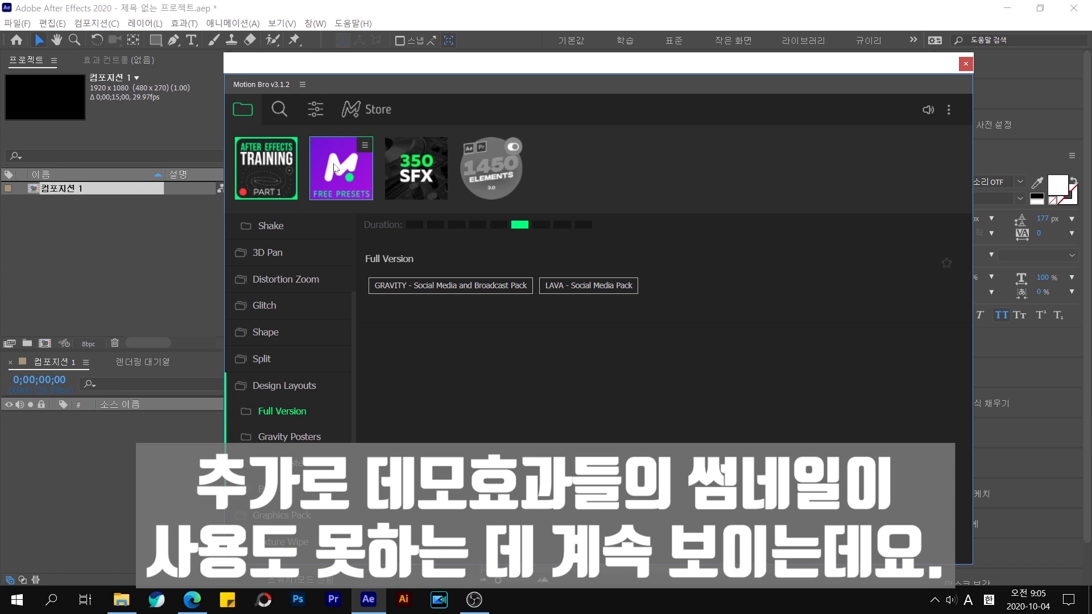
click(312, 225)
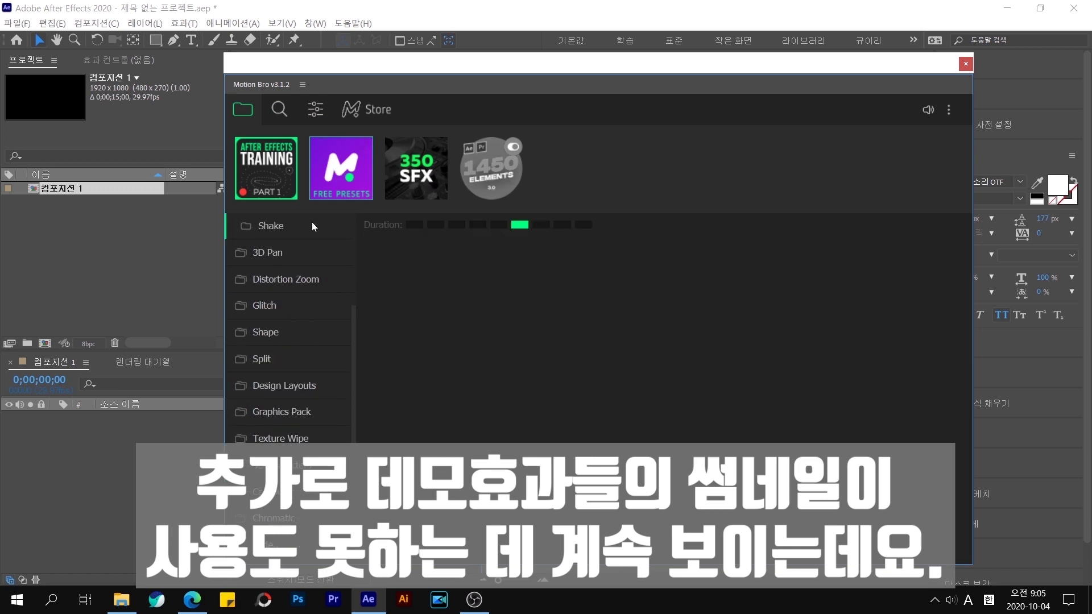
click(254, 357)
scroll(279, 366, down, 5)
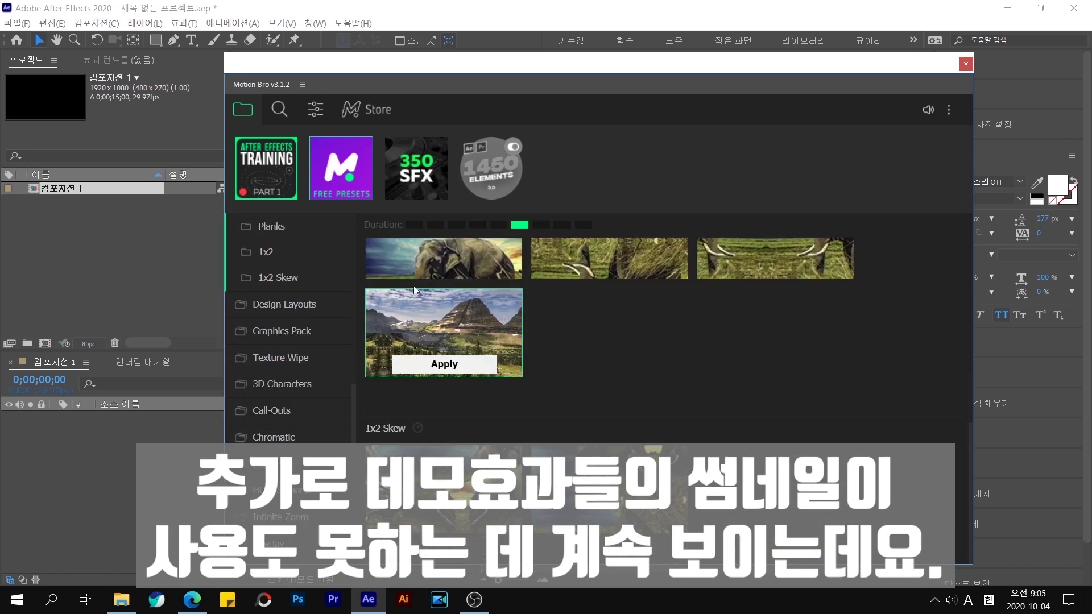
Open the 350 SFX and 1450 Elements packs, whose Typography presets show grey demo thumbnails.
click(407, 171)
mouse_move(510, 320)
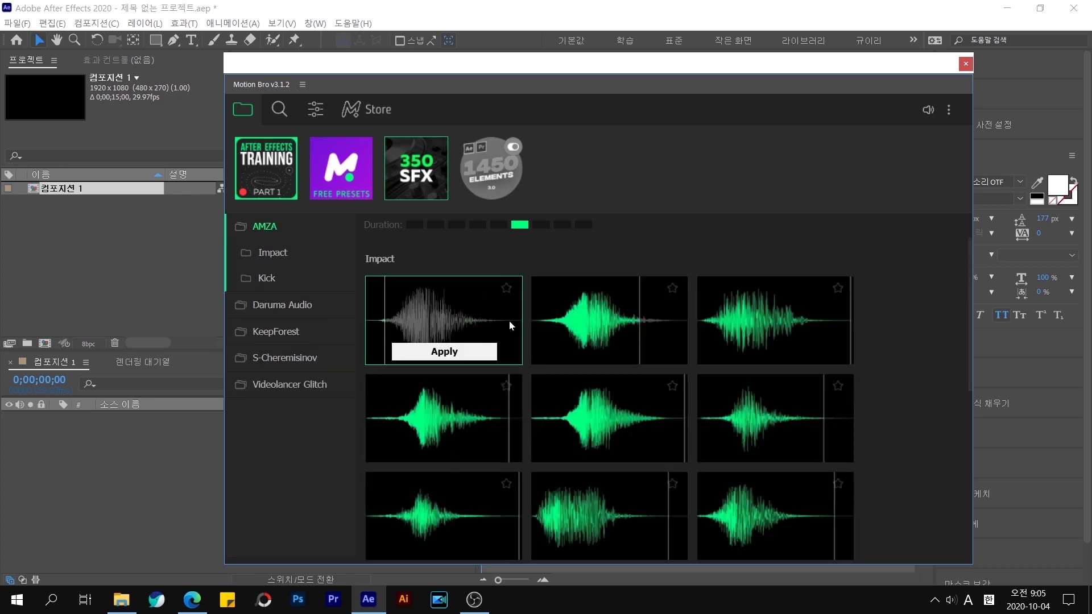
click(493, 164)
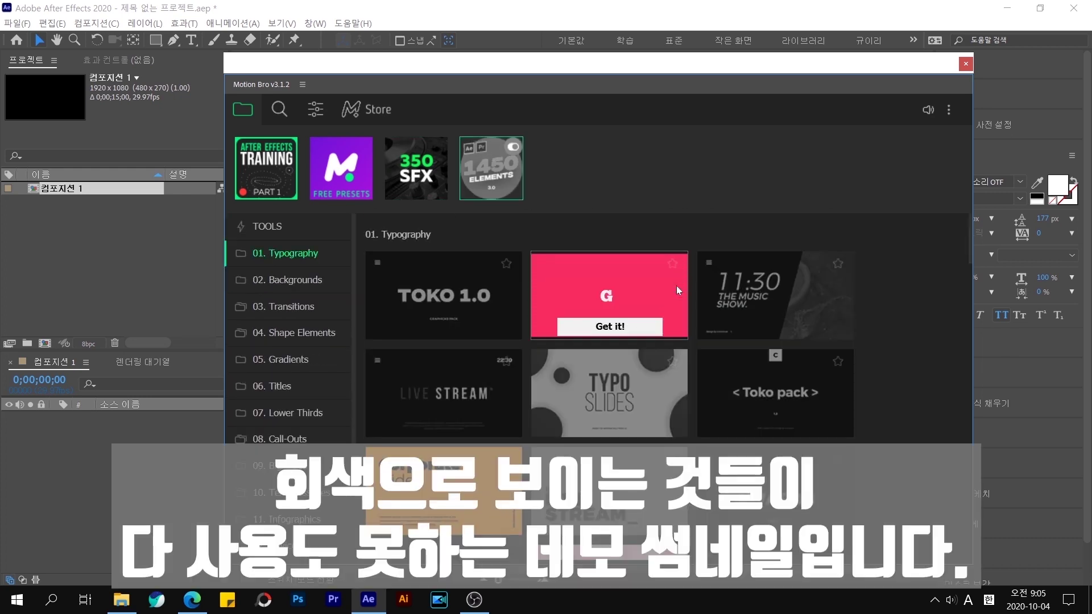
mouse_move(834, 302)
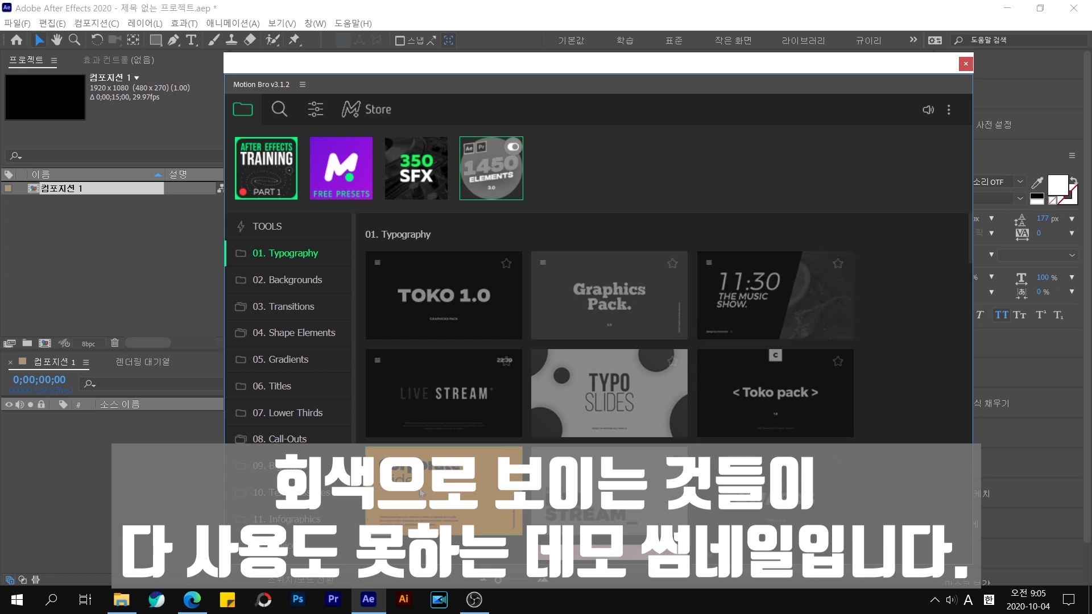
mouse_move(649, 393)
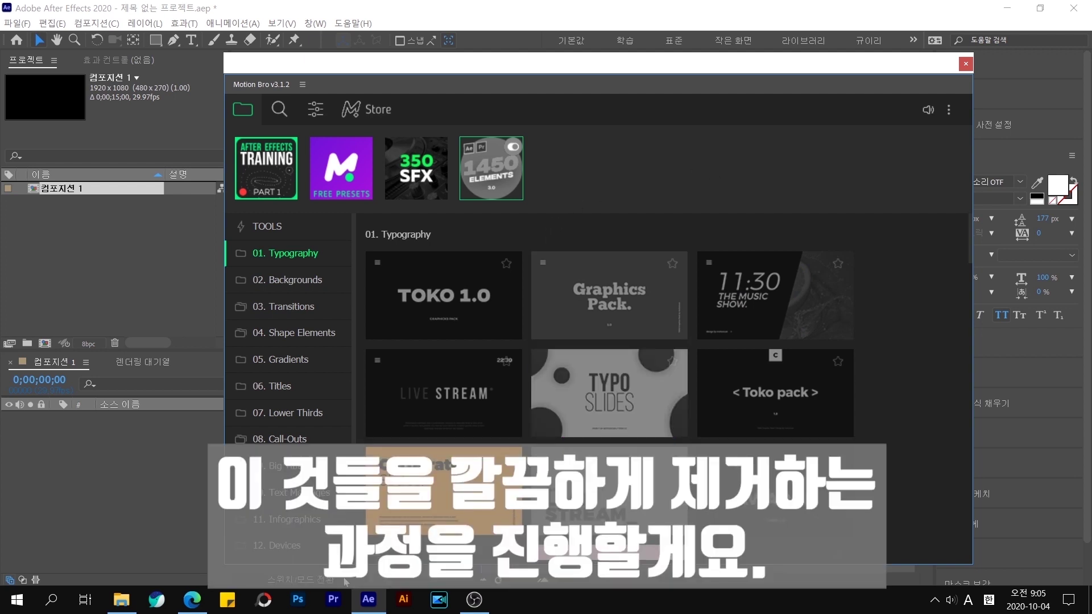
mouse_move(462, 606)
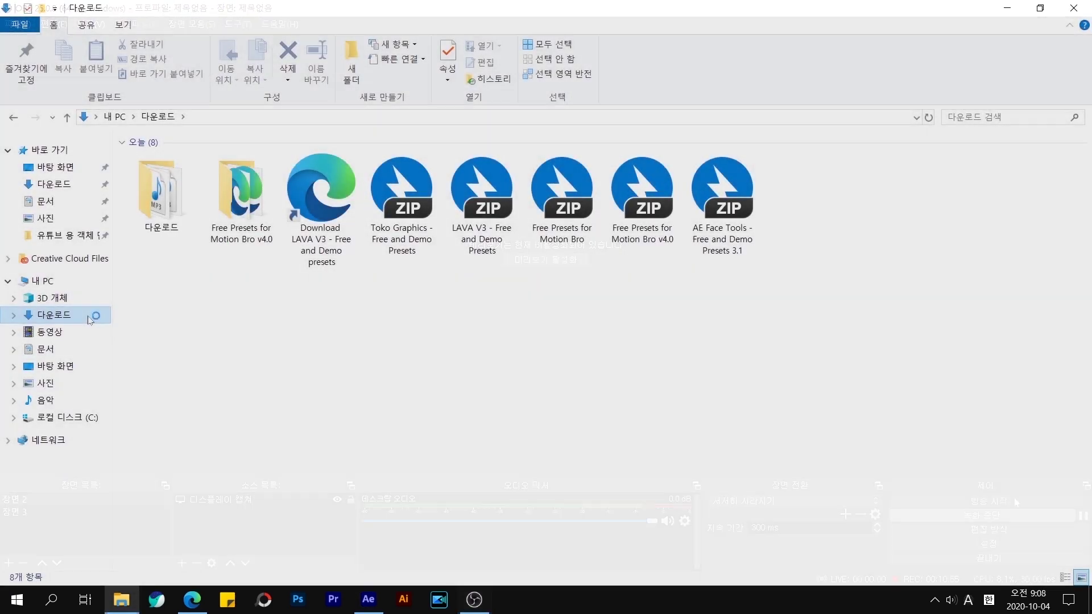
click(80, 417)
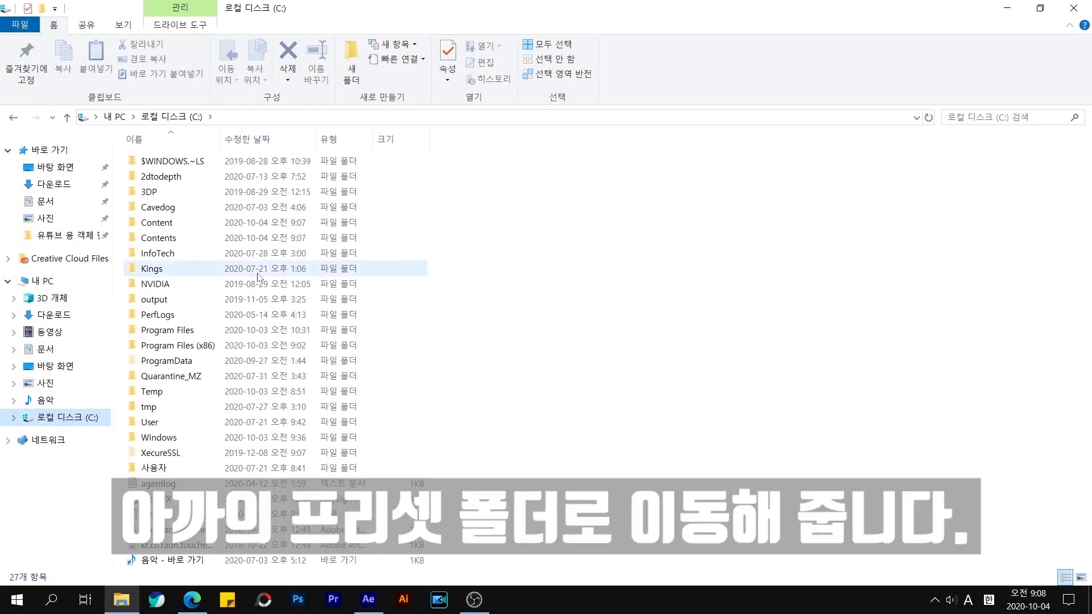
Search C:\Contents for *.demo and permanently delete all 1,344 matching files.
double_click(228, 240)
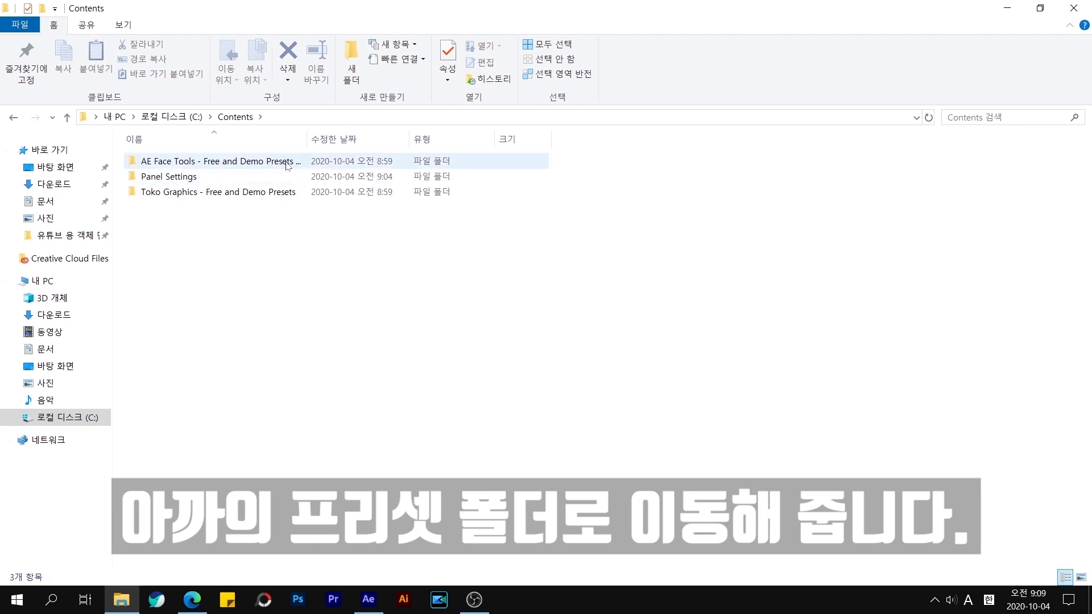
click(1012, 117)
text(*.demo)
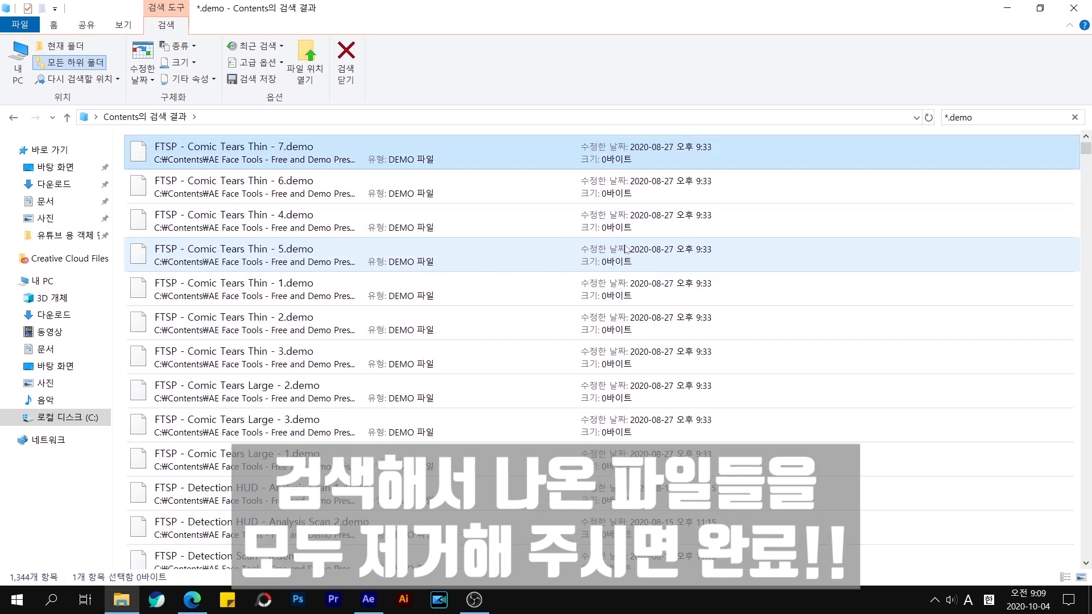
key(ctrl+a)
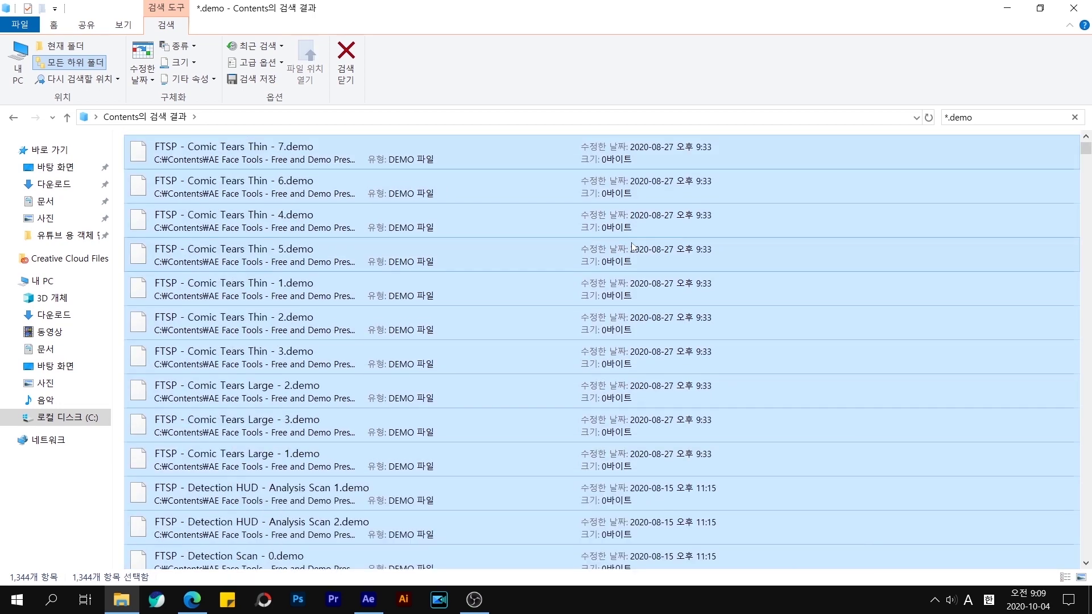
key(shift+Delete)
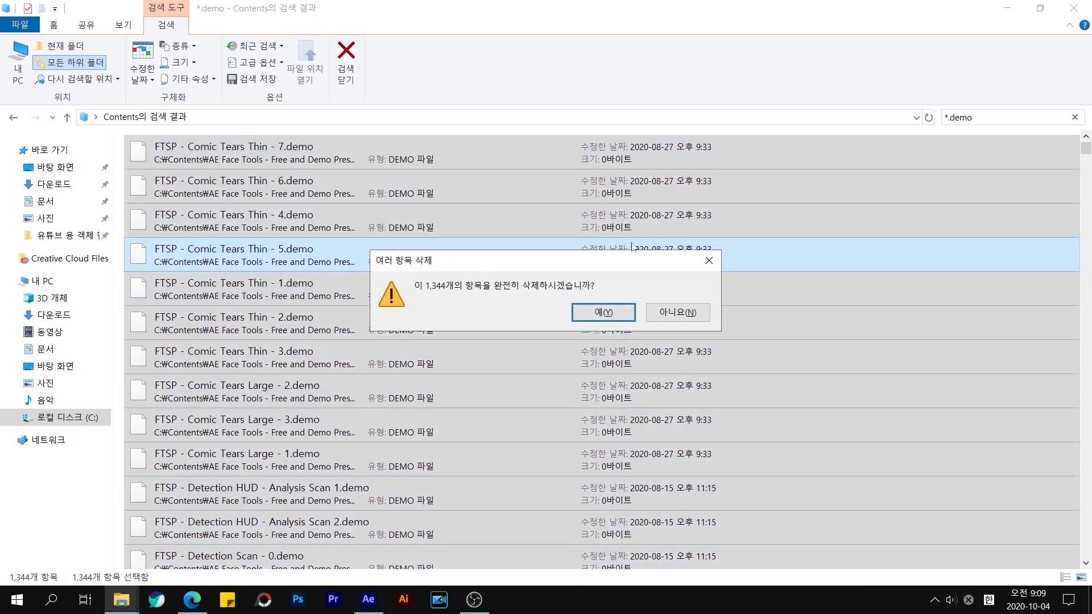
click(591, 314)
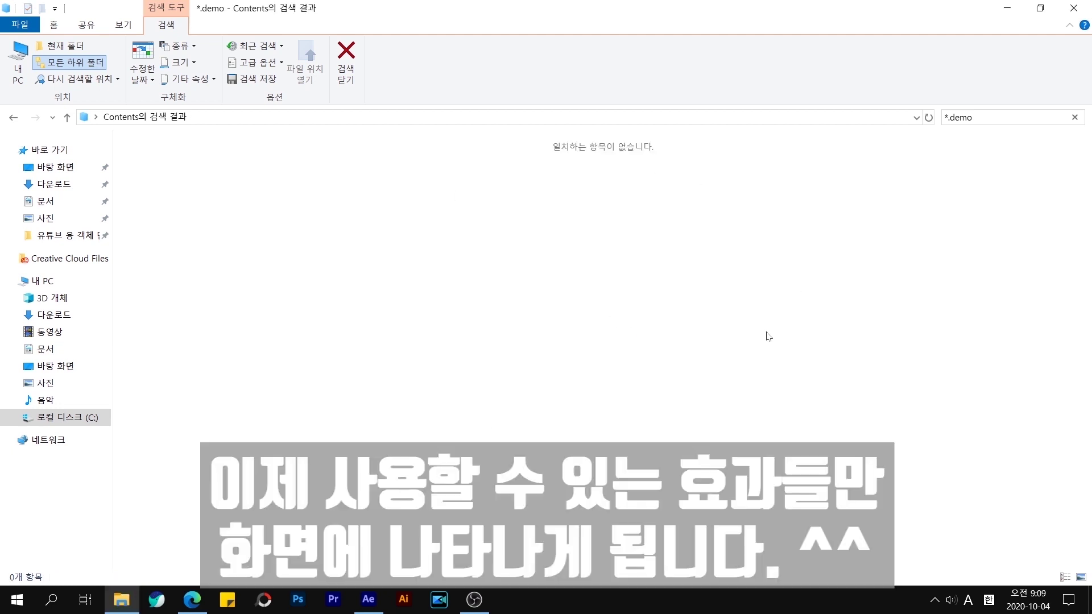
click(1075, 118)
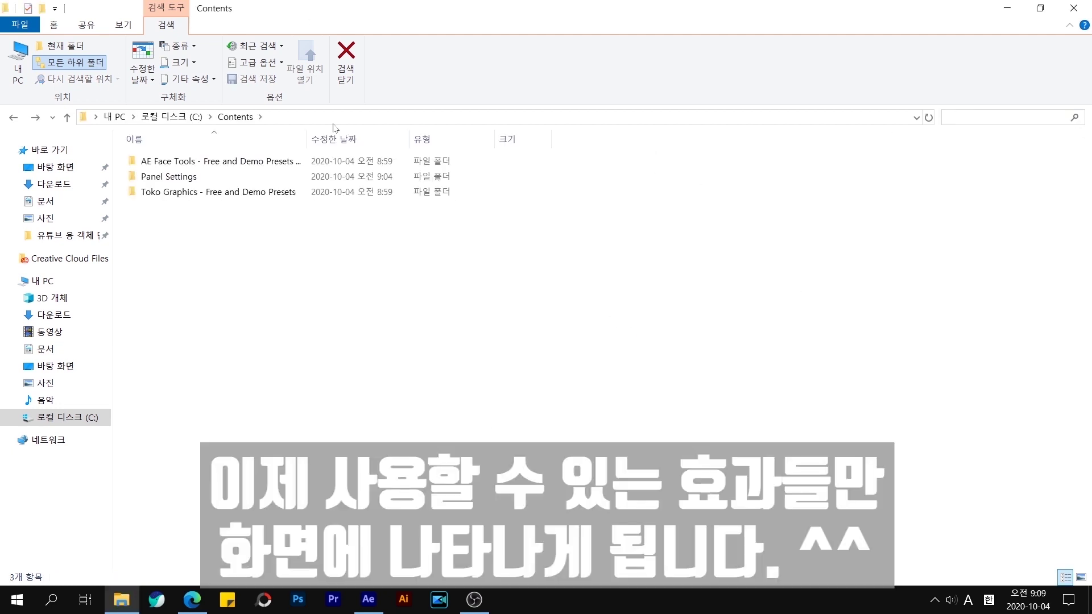
click(368, 599)
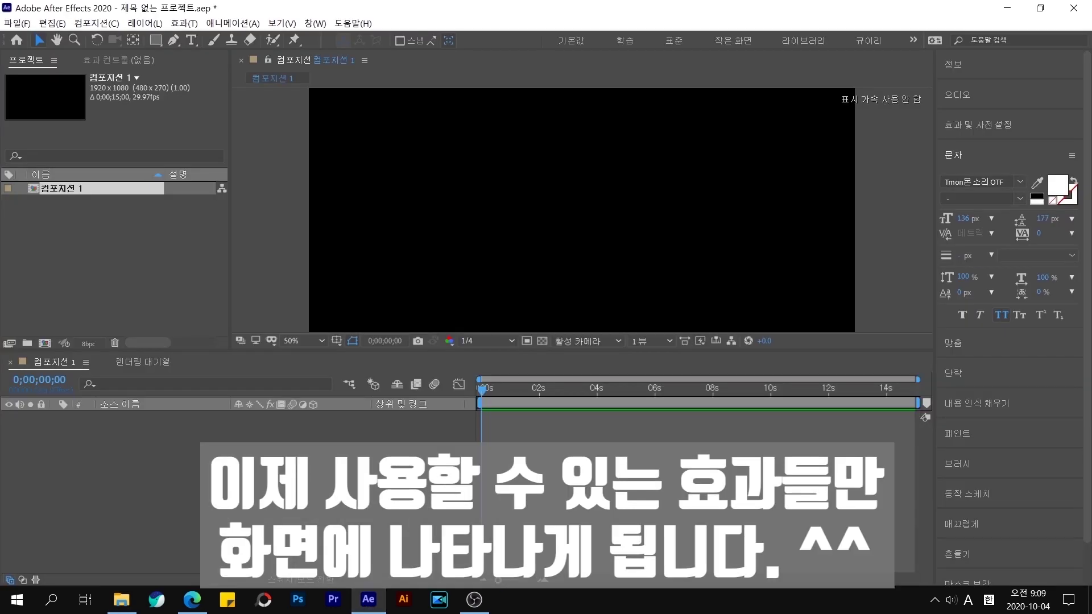
Reopen the Motion Bro panel from Window > Extensions.
click(329, 23)
mouse_move(370, 81)
click(633, 111)
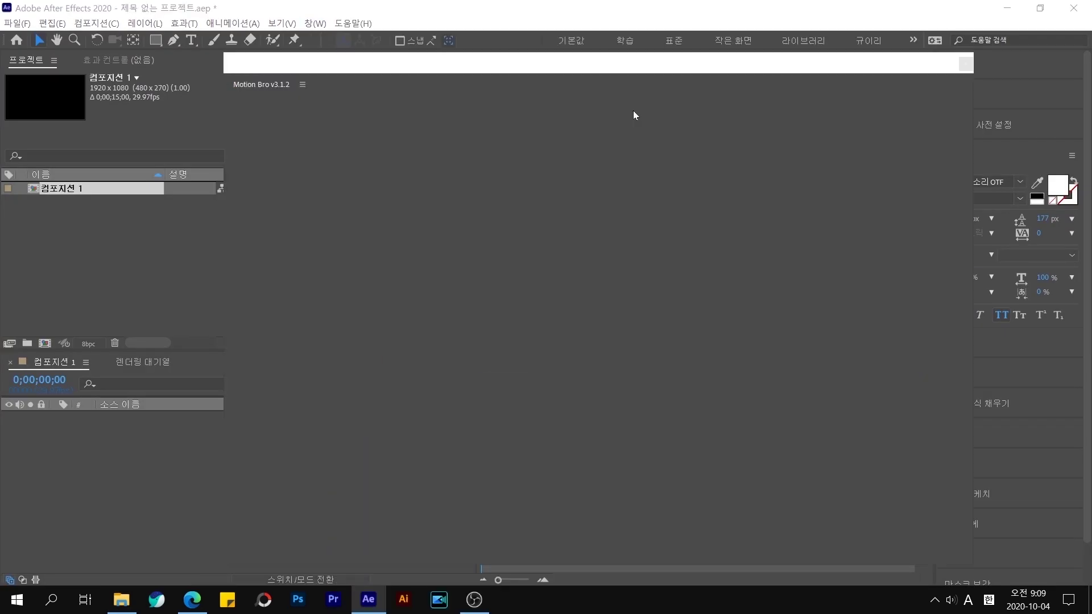
Switch to the Lava library and open Lava Posters V2 to check its presets, such as Event and Blurred Box.
click(292, 230)
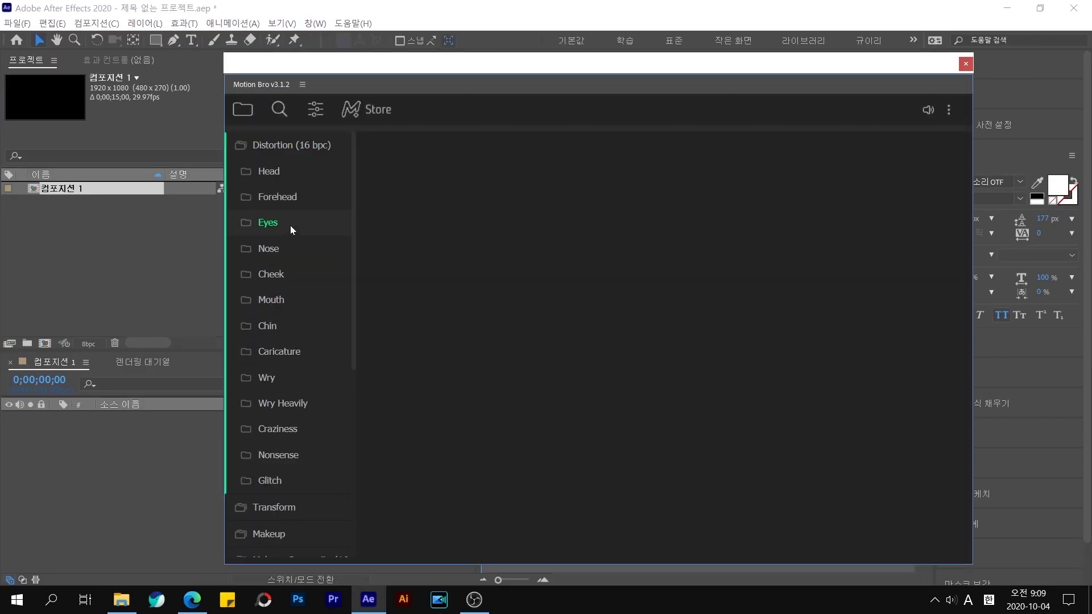
click(244, 112)
click(566, 167)
click(278, 262)
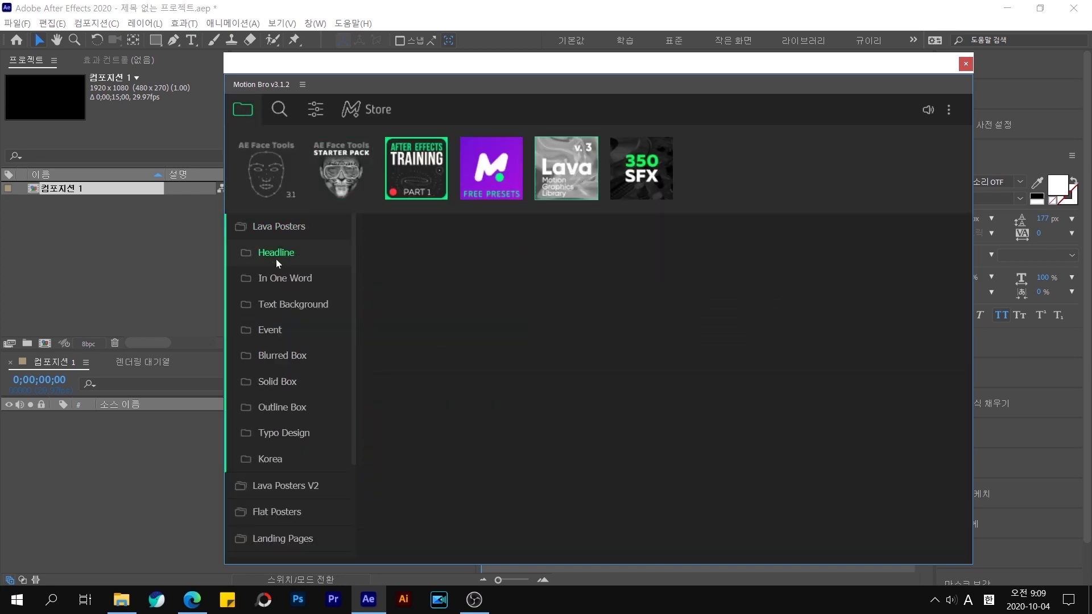
click(295, 490)
scroll(830, 395, down, 3)
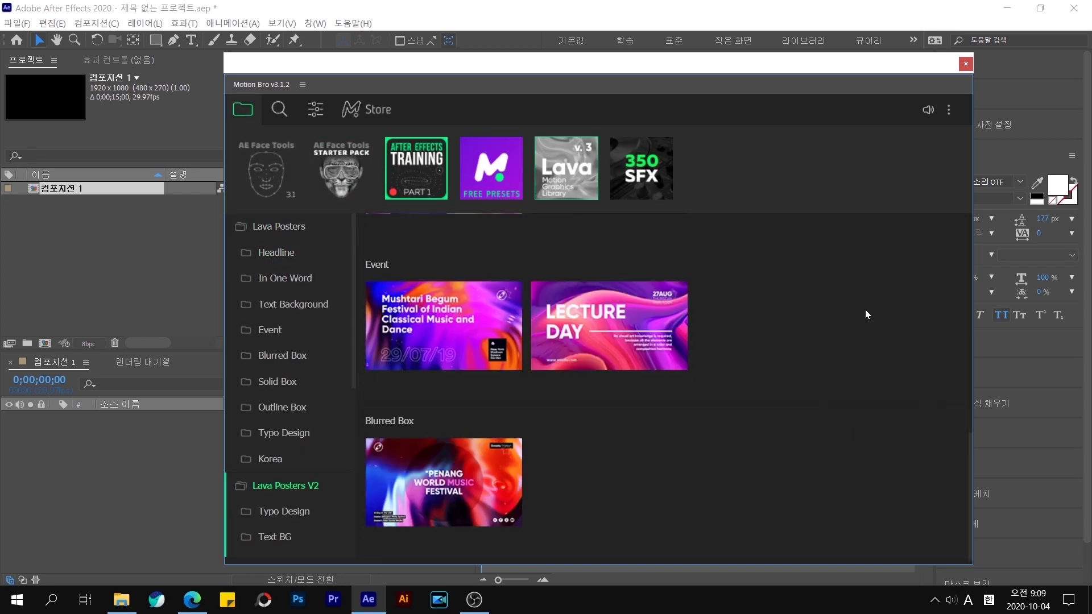
click(965, 63)
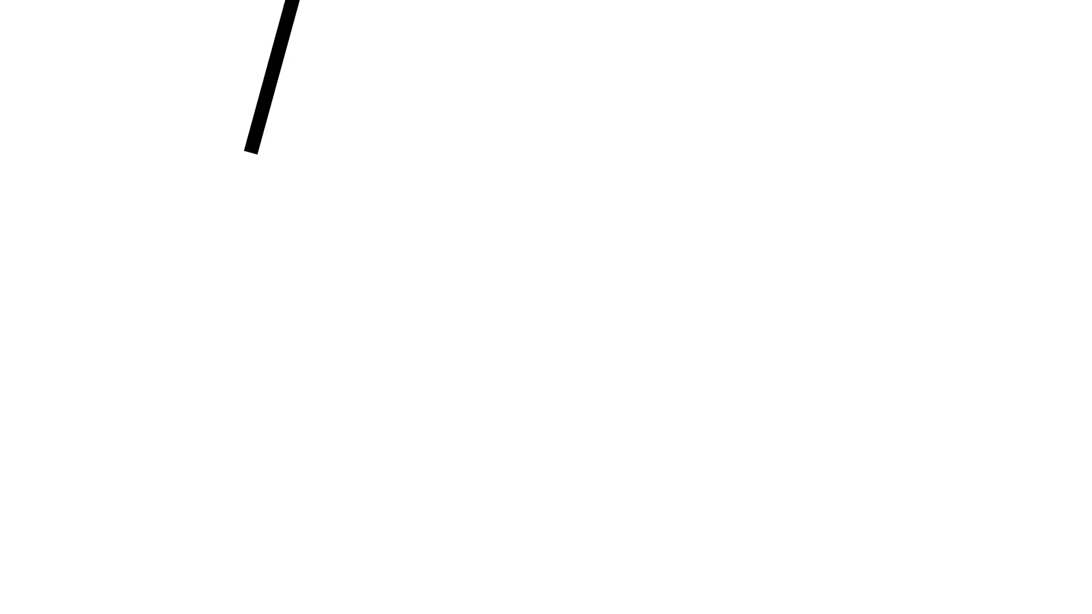